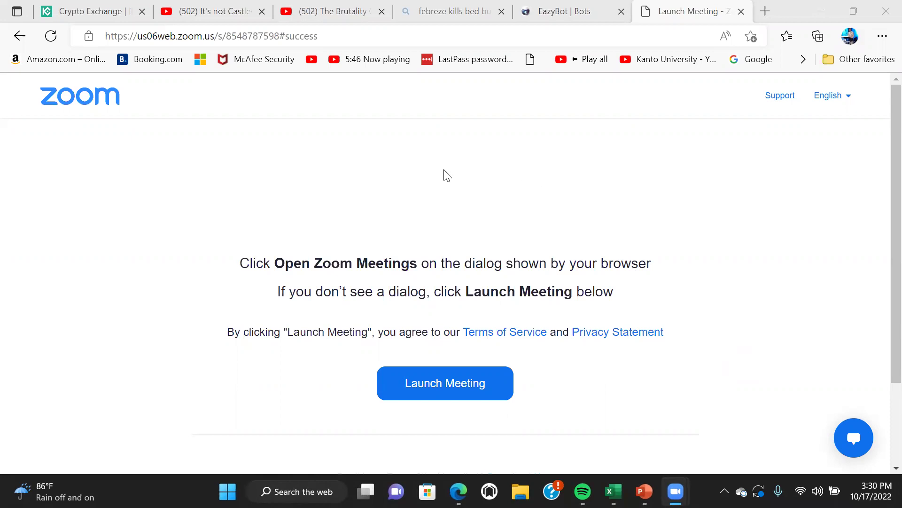
Leave the LINK bot's edit page for the EazyBot Dashboard and scroll to Announcements/Updates.
left_click(559, 15)
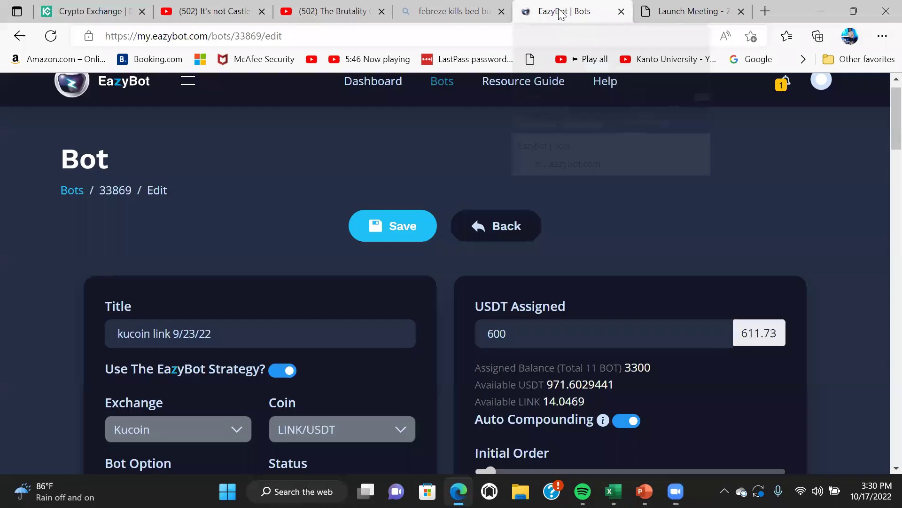
scroll(535, 121, "up", 1)
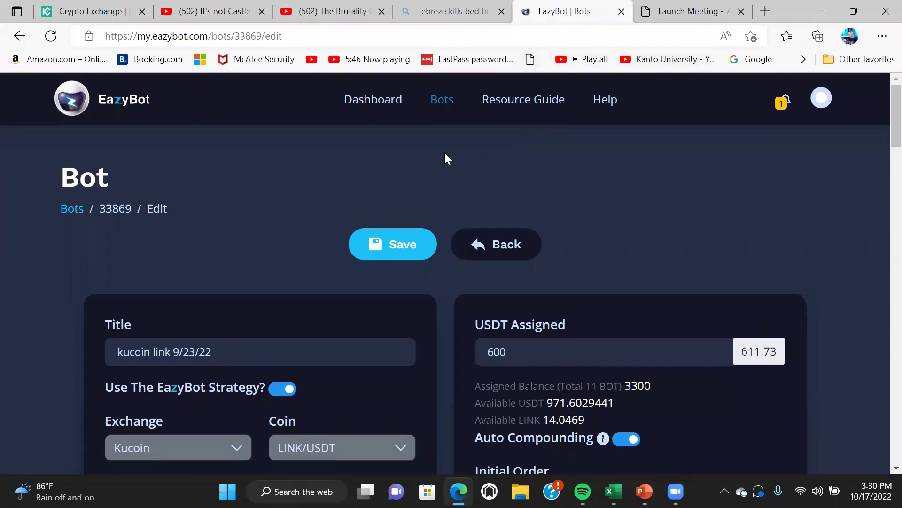
left_click(190, 101)
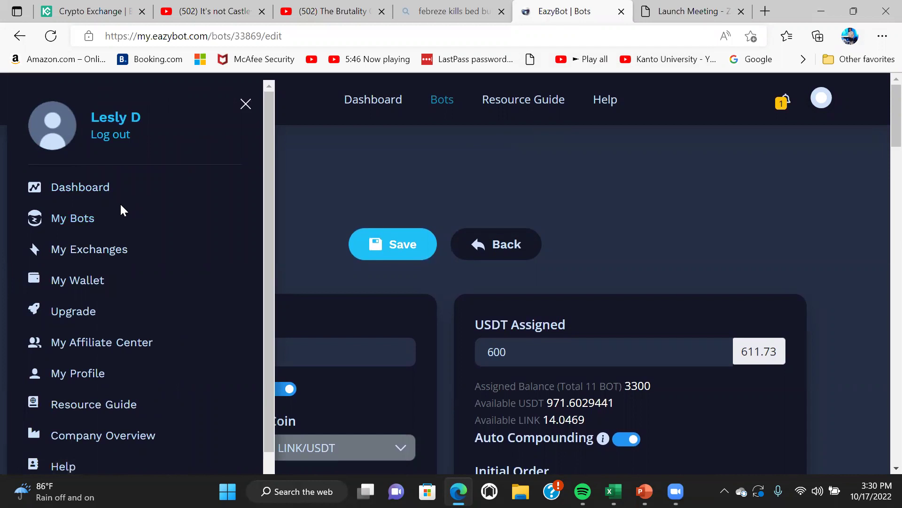
left_click(101, 188)
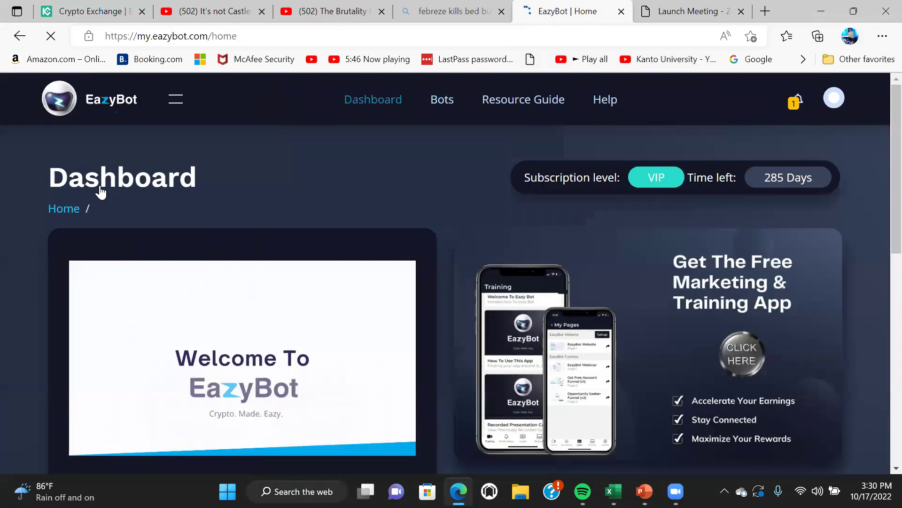
scroll(419, 207, "down", 3)
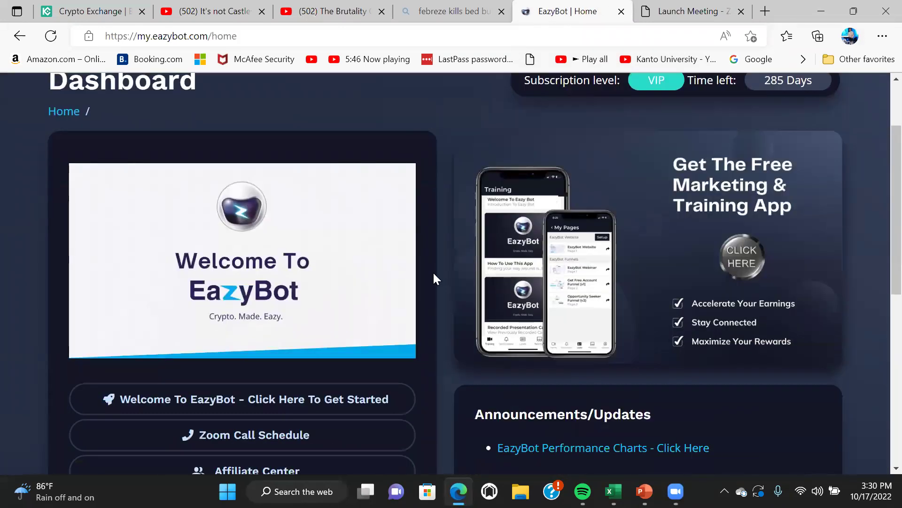
scroll(447, 304, "down", 1)
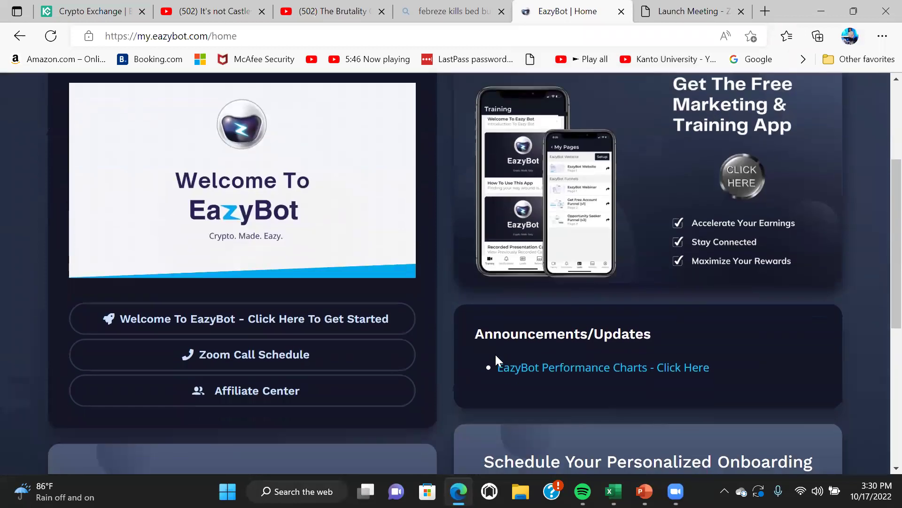
Open EazyBot Performance Insights and inspect points on the 'Sustain 90%+ market drop' chart.
left_click(522, 373)
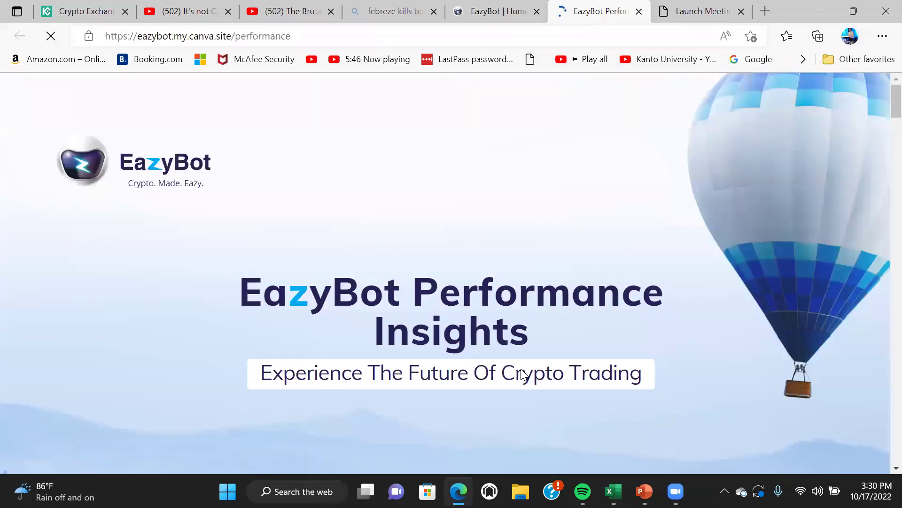
scroll(521, 368, "down", 10)
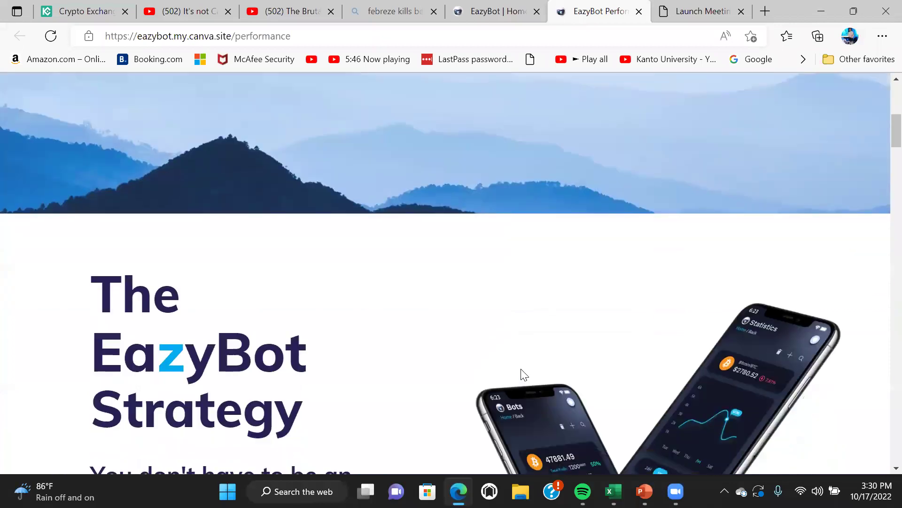
scroll(521, 368, "down", 6)
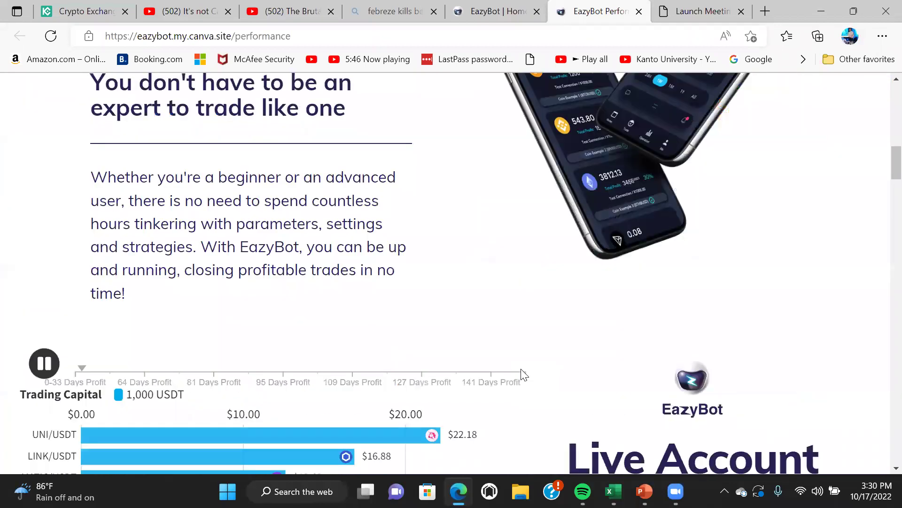
scroll(523, 374, "down", 8)
scroll(523, 375, "down", 8)
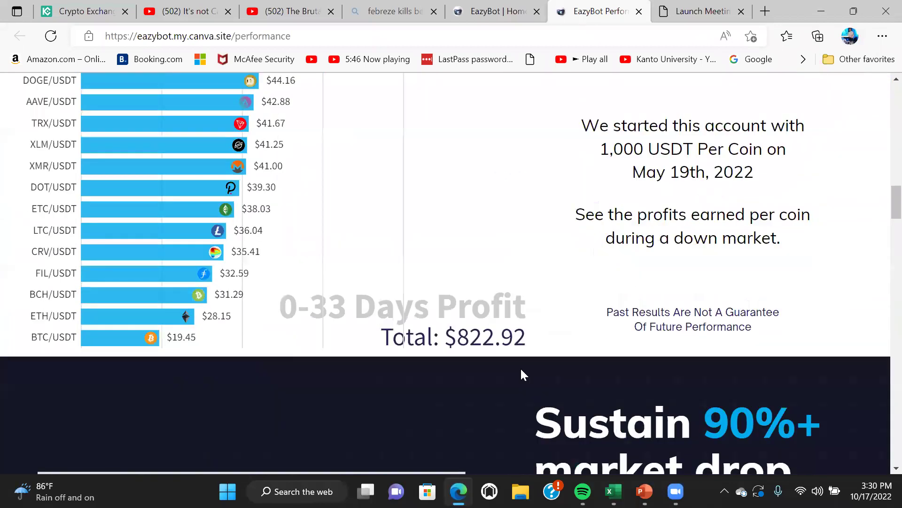
right_click(520, 368)
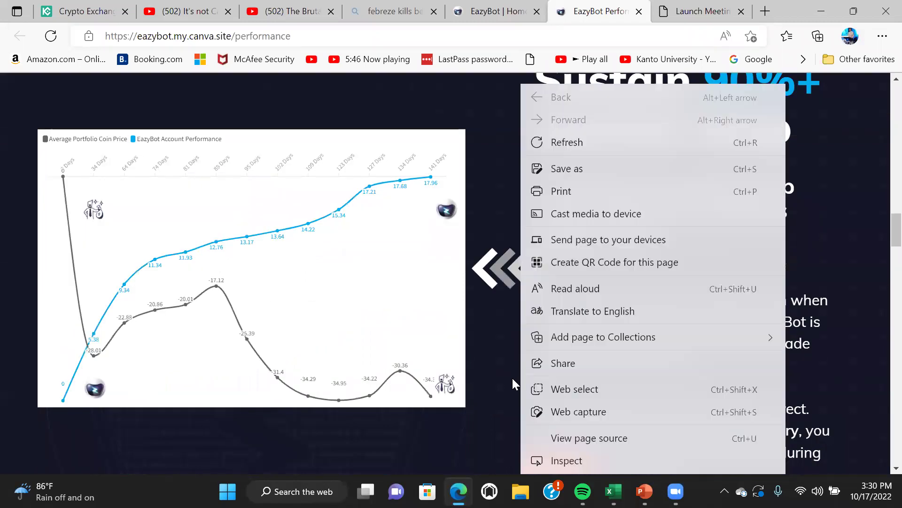
left_click(512, 377)
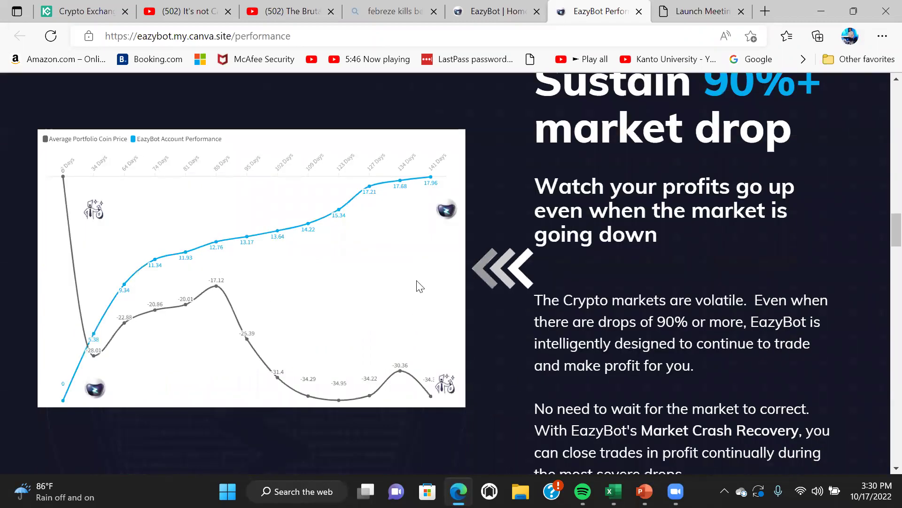
mouse_move(414, 197)
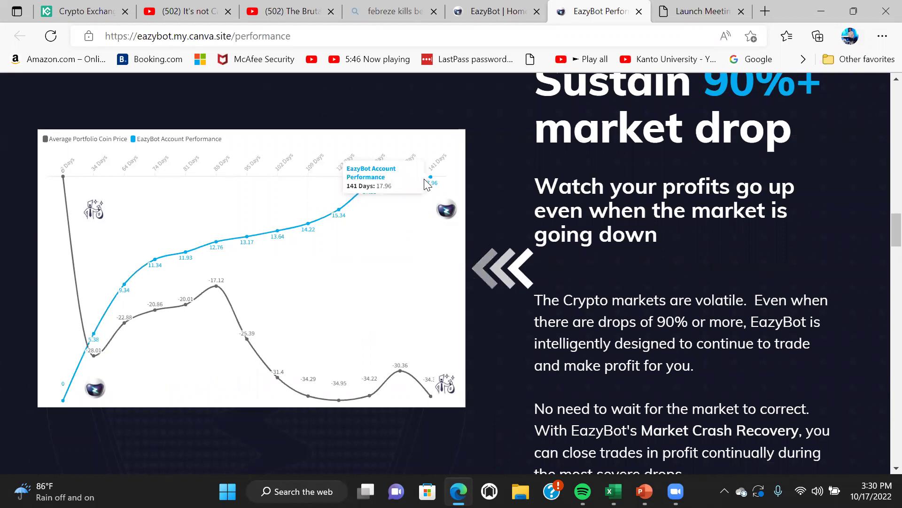
mouse_move(424, 179)
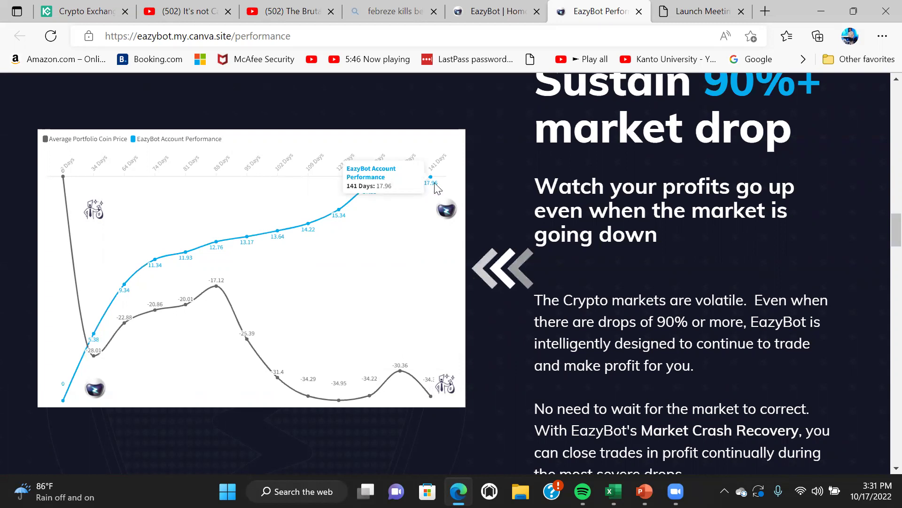
Scroll through the Live Account Performance chart and back to the market-drop chart.
scroll(440, 195, "down", 1)
scroll(462, 249, "down", 5)
scroll(469, 268, "down", 3)
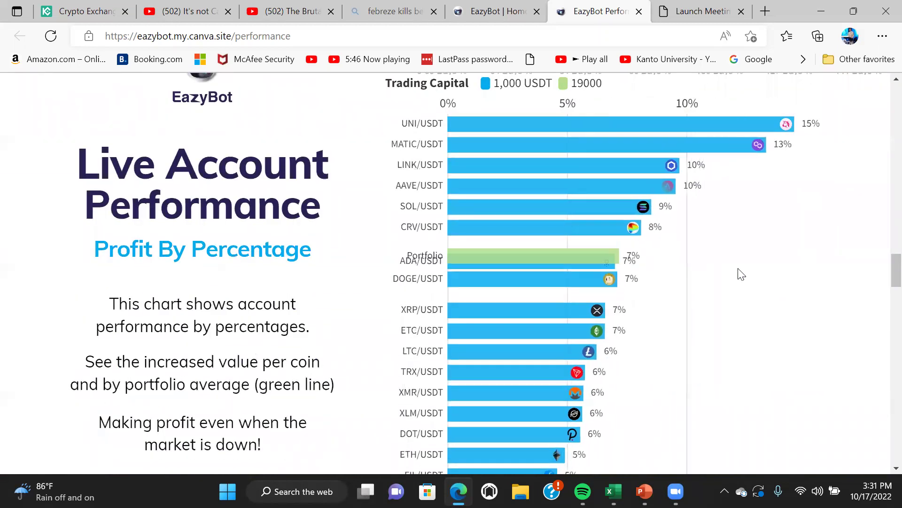
scroll(759, 282, "up", 1)
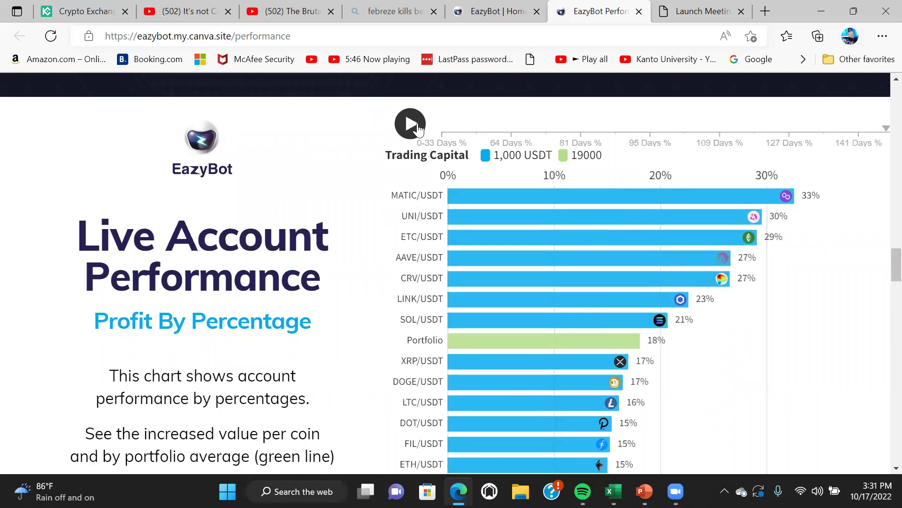
scroll(593, 195, "down", 2)
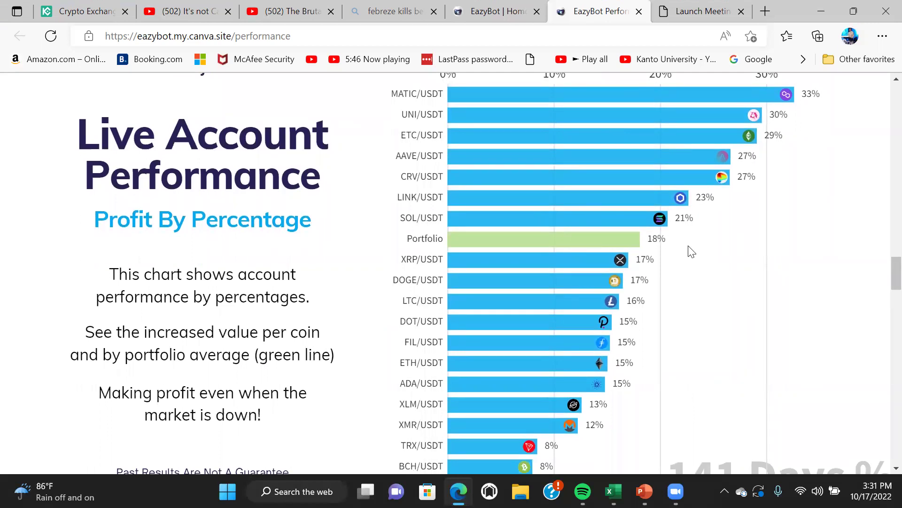
scroll(691, 252, "up", 9)
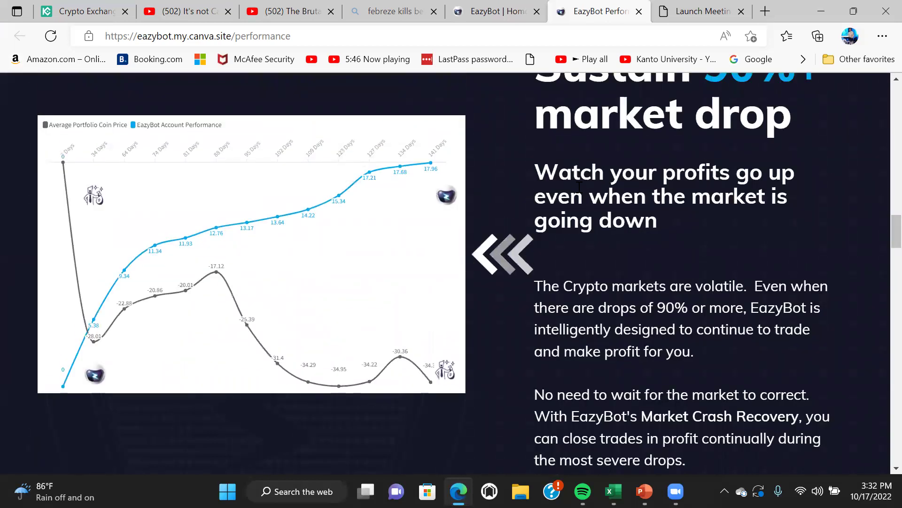
Open the Bots list from the EazyBot Home tab and review each pair's profit and status.
left_click(488, 13)
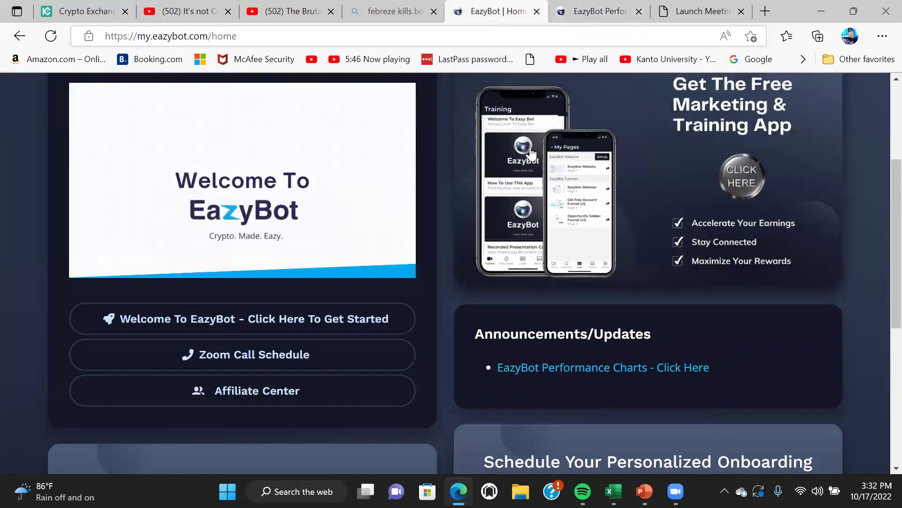
scroll(539, 176, "up", 4)
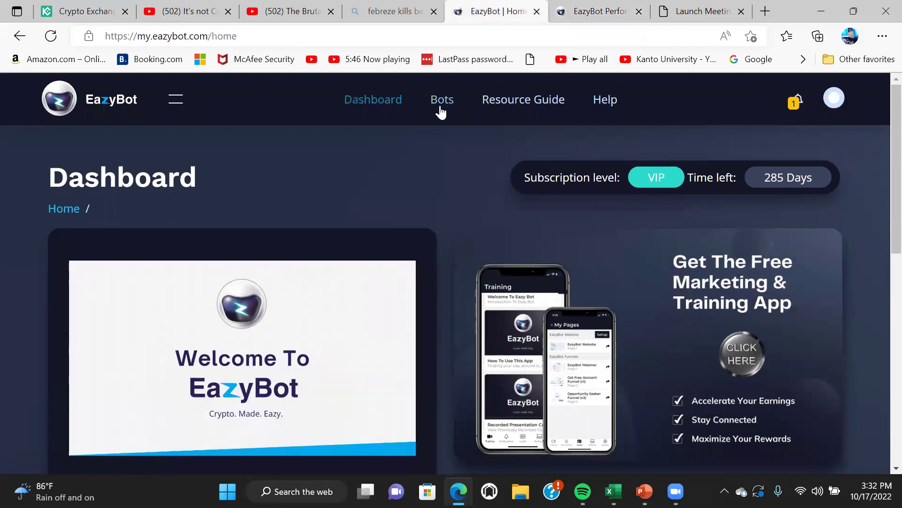
left_click(442, 109)
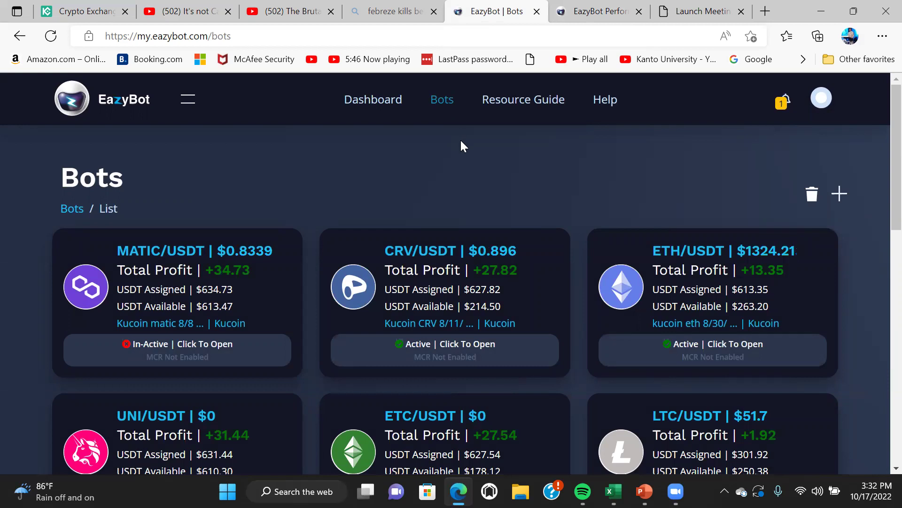
scroll(465, 151, "down", 2)
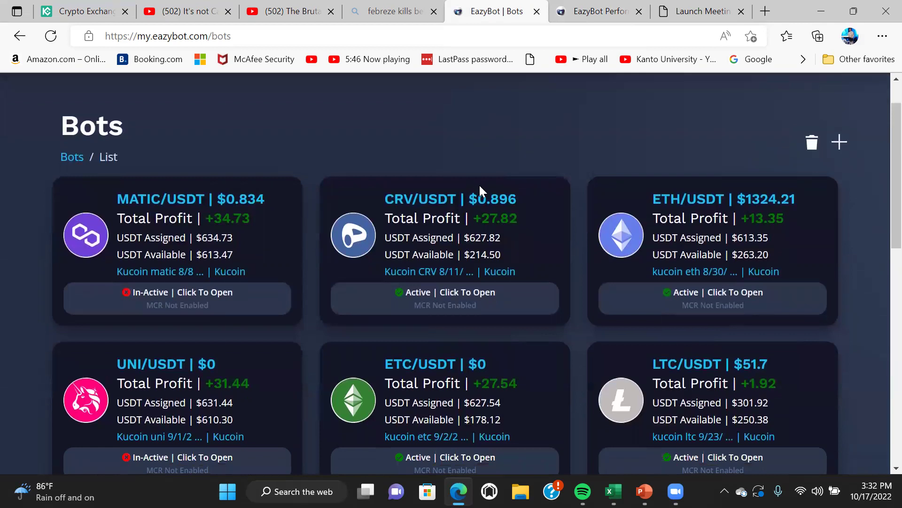
scroll(480, 185, "down", 4)
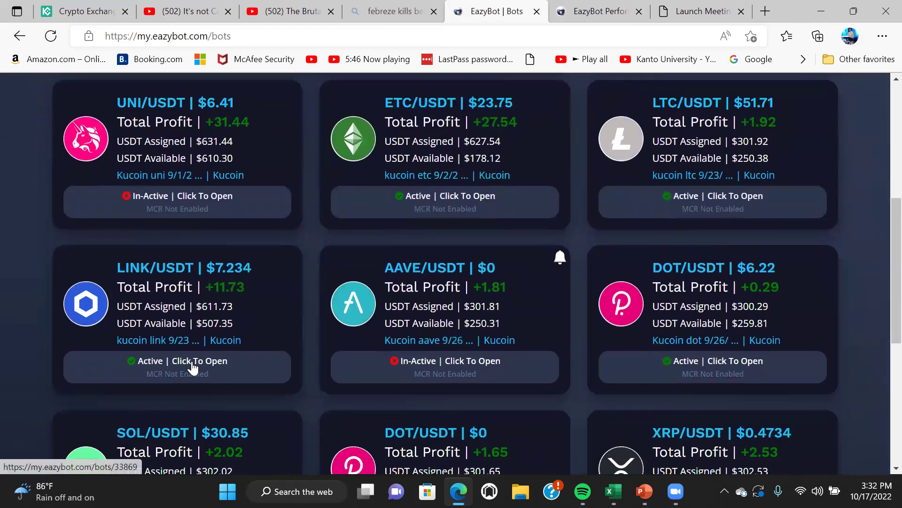
left_click(193, 361)
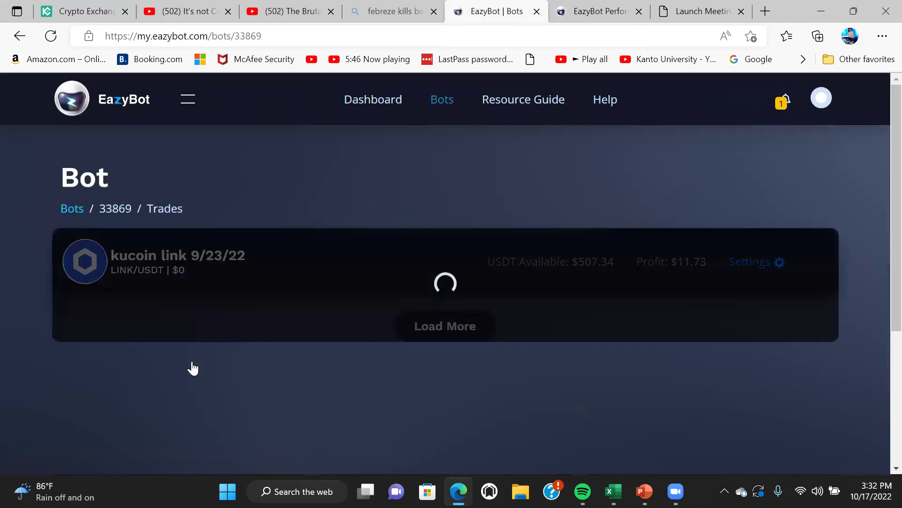
scroll(191, 367, "down", 1)
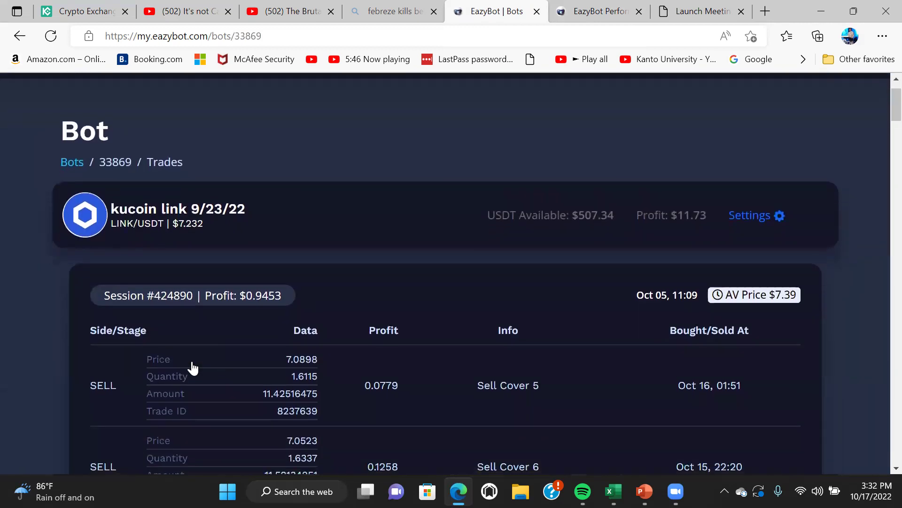
left_click(745, 215)
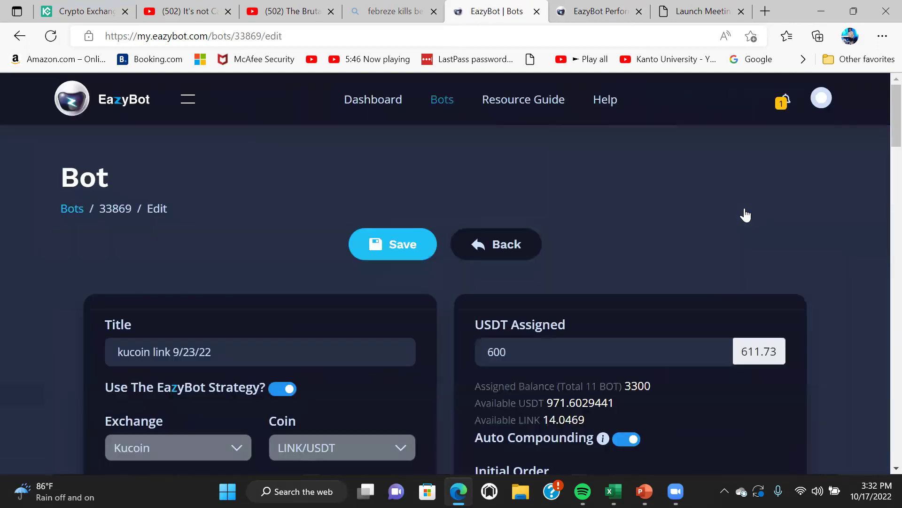
scroll(746, 214, "down", 4)
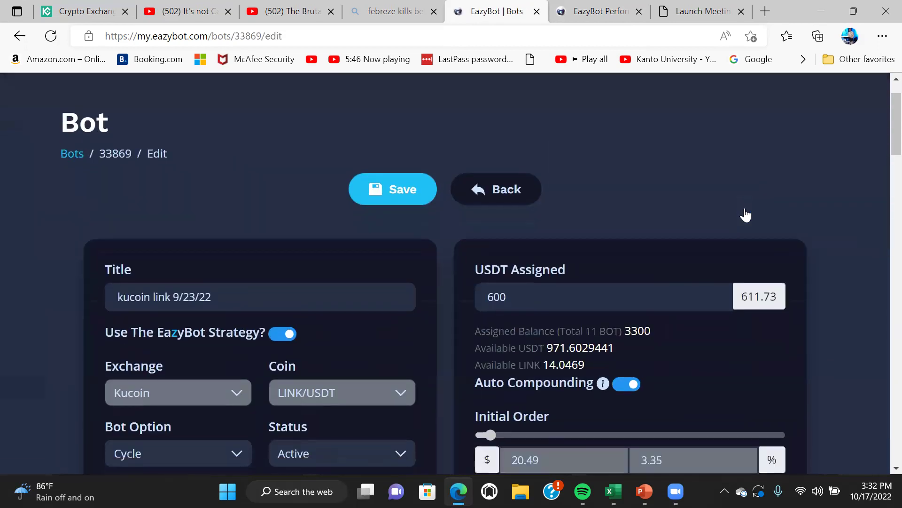
scroll(746, 214, "down", 1)
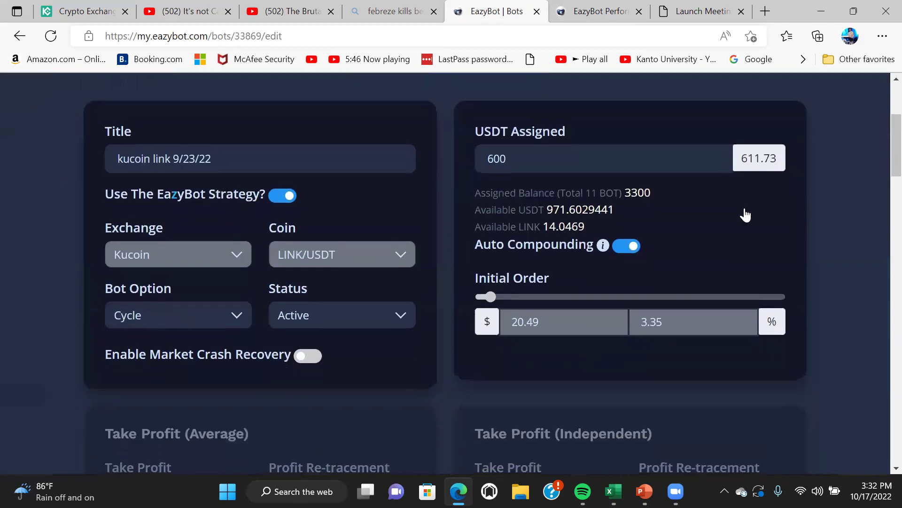
scroll(746, 214, "down", 2)
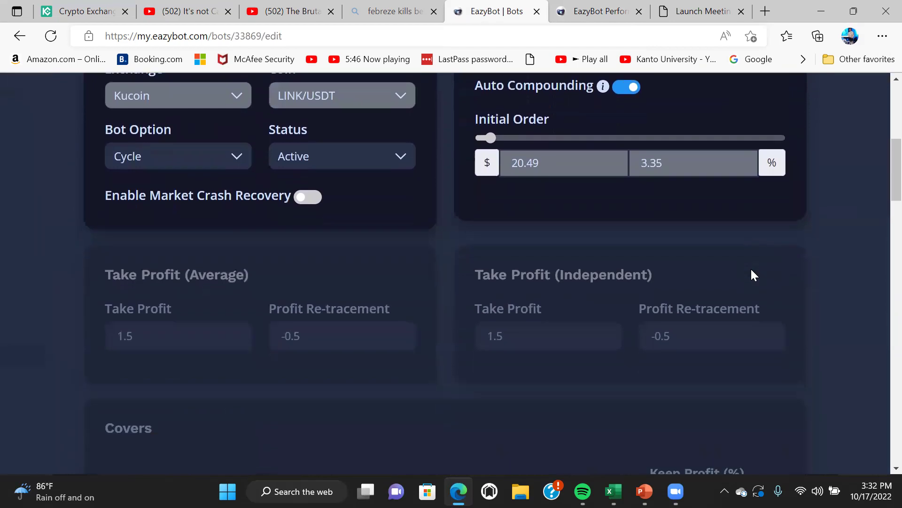
scroll(752, 271, "down", 3)
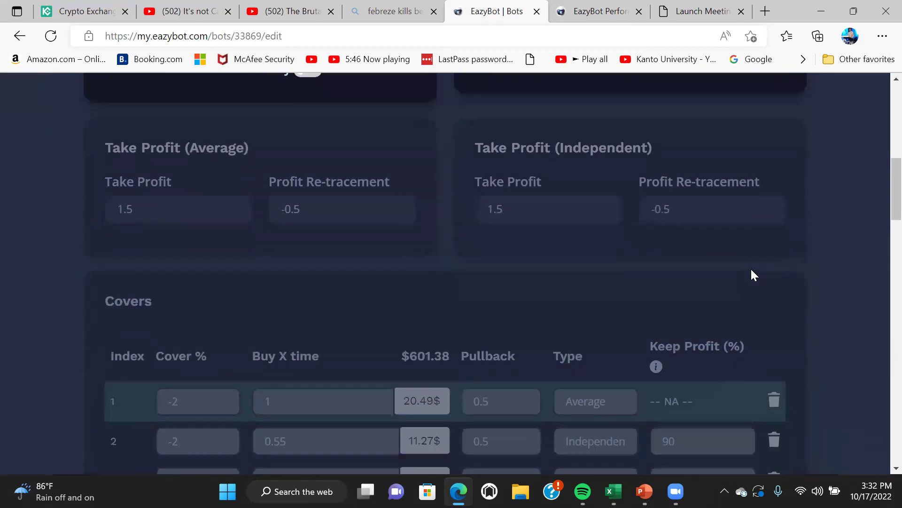
scroll(752, 270, "down", 2)
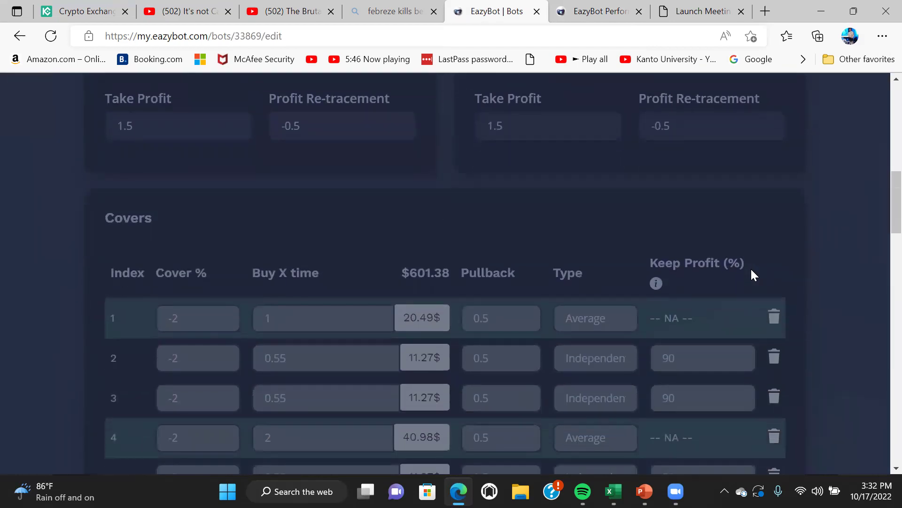
scroll(751, 267, "down", 2)
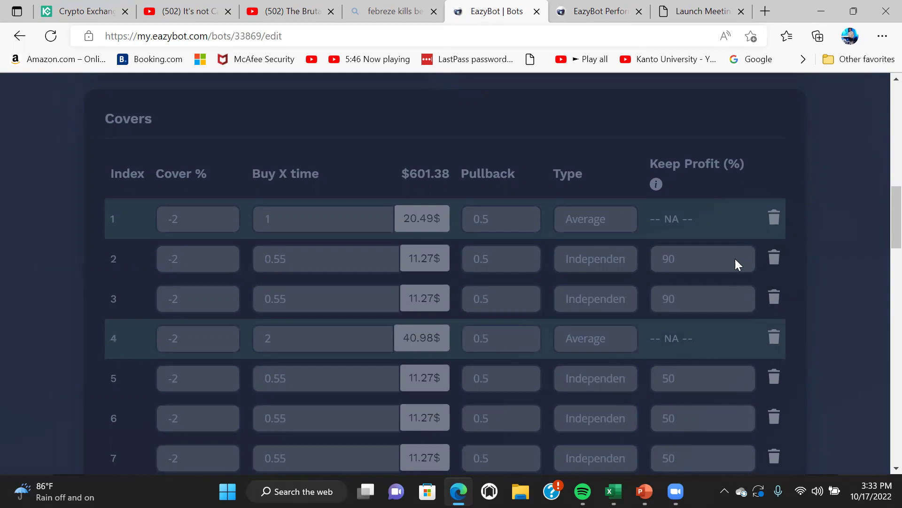
scroll(832, 281, "down", 1)
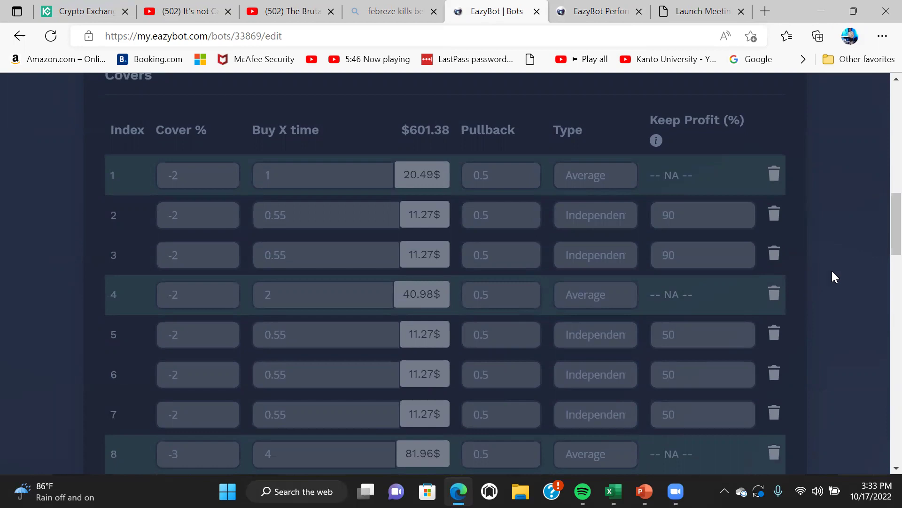
scroll(839, 272, "down", 1)
scroll(838, 272, "up", 1)
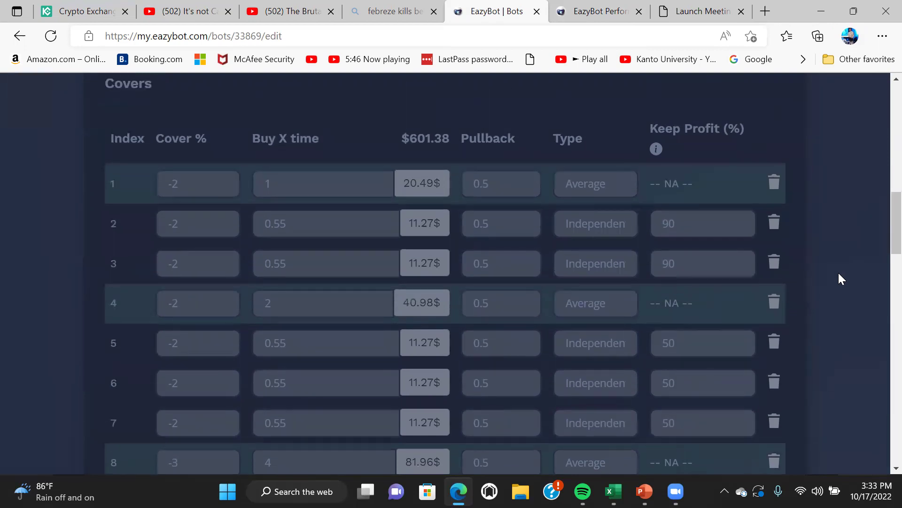
scroll(838, 272, "down", 1)
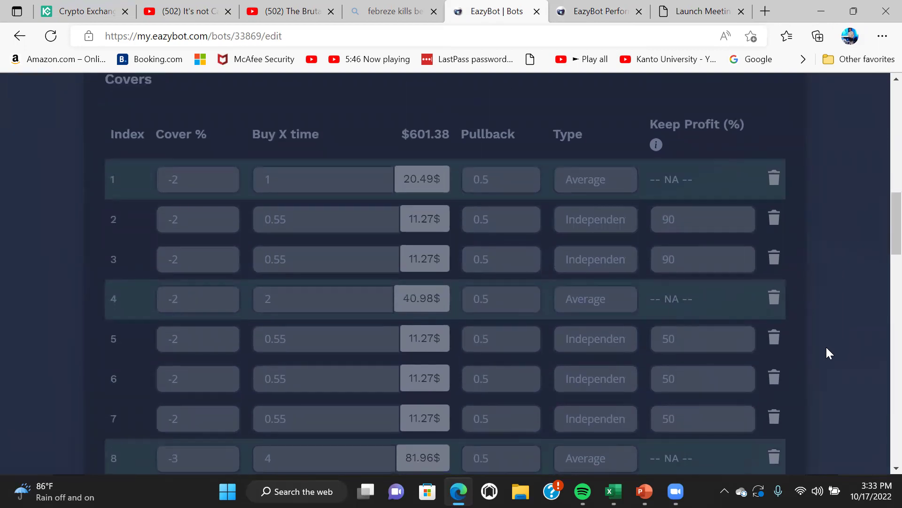
scroll(836, 400, "down", 3)
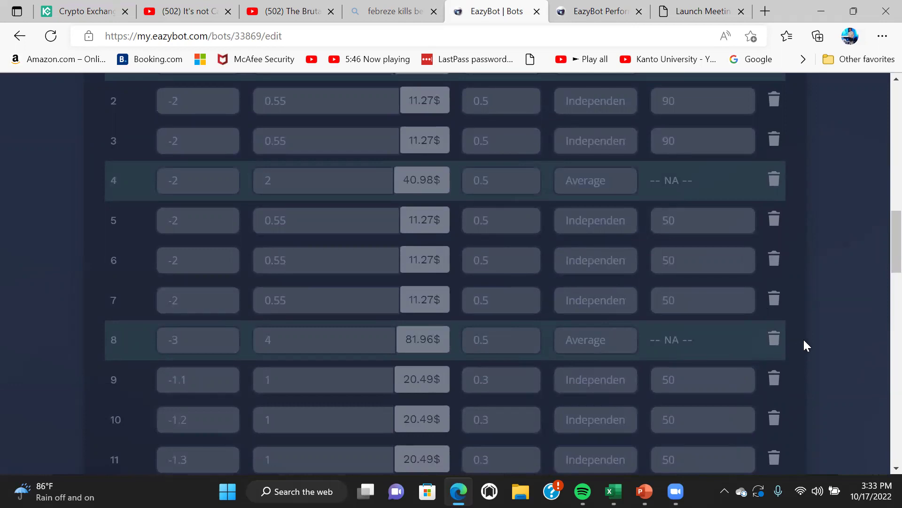
scroll(803, 341, "up", 5)
scroll(805, 343, "up", 7)
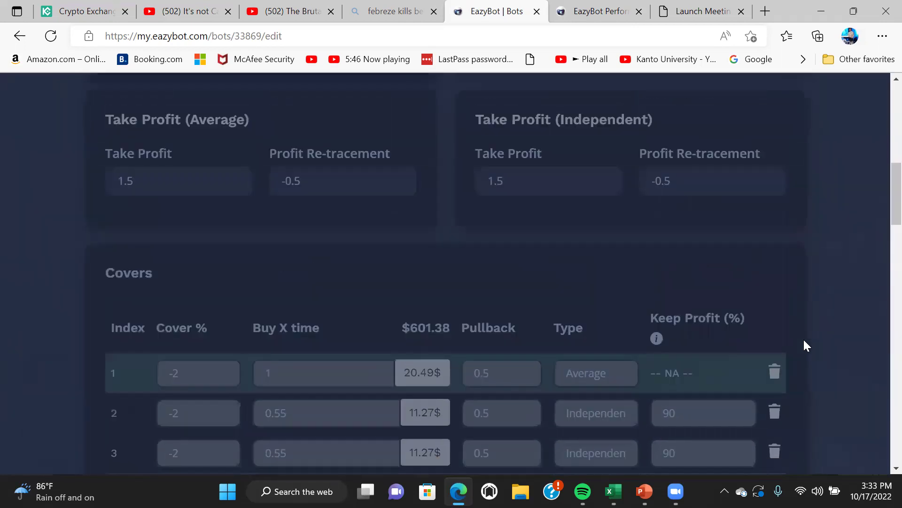
scroll(804, 341, "up", 2)
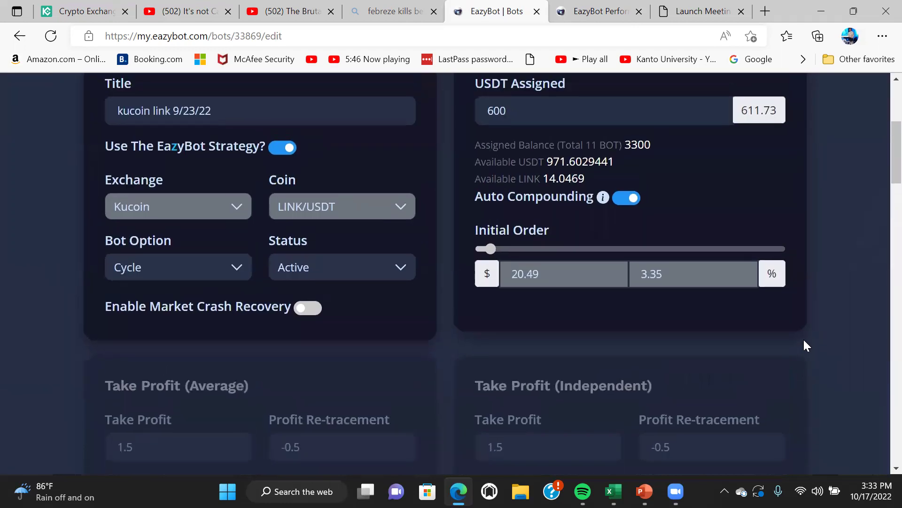
scroll(804, 346, "up", 2)
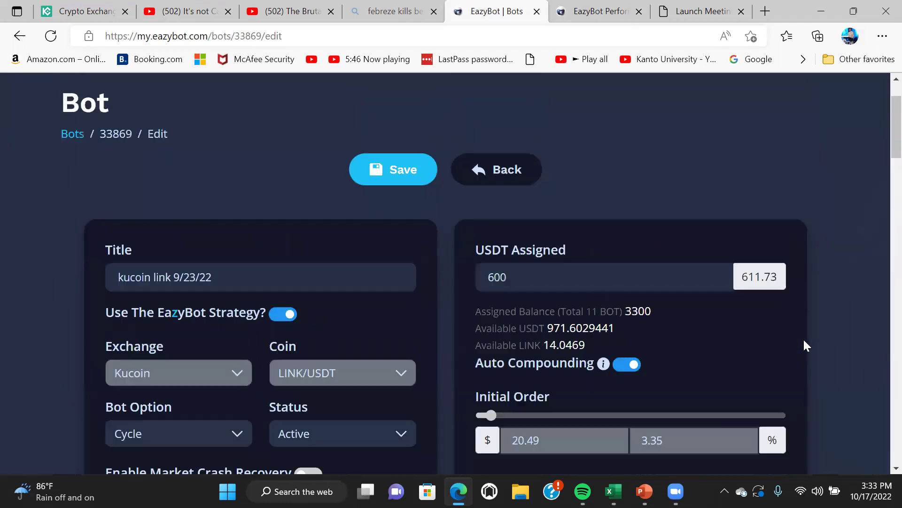
left_click(497, 183)
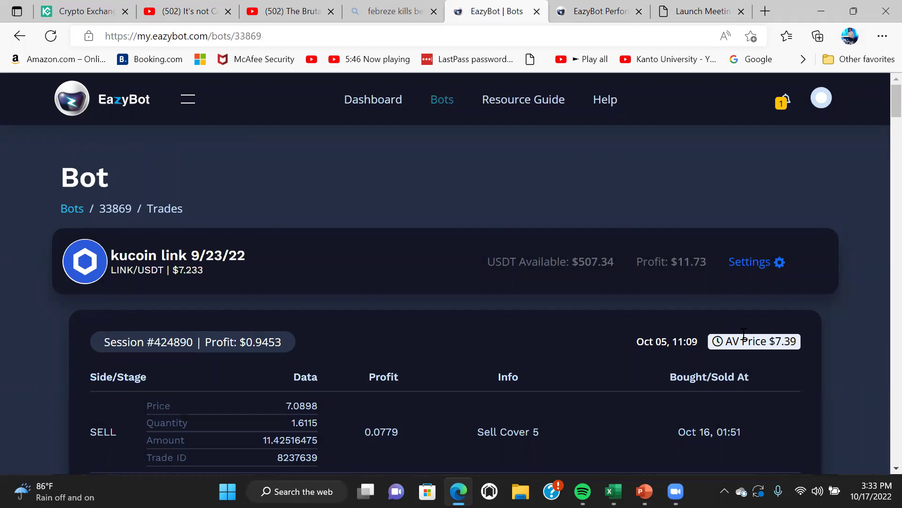
scroll(744, 334, "down", 4)
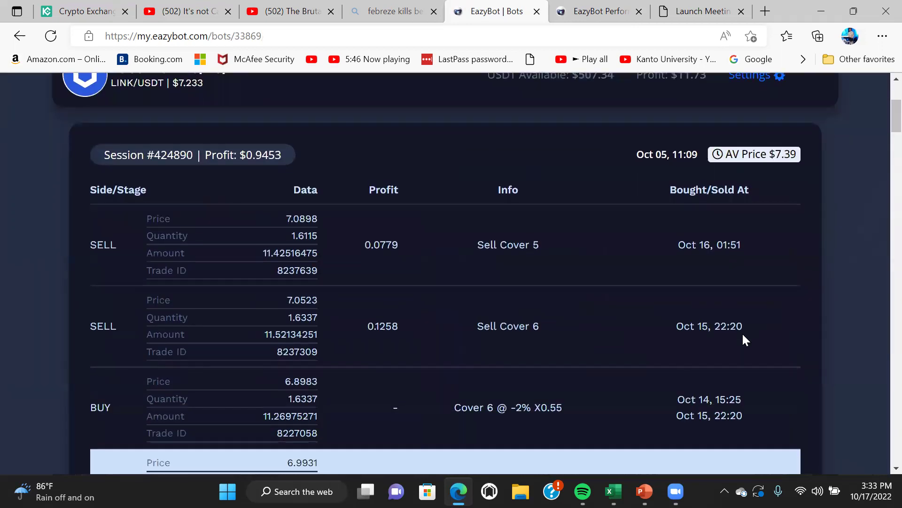
scroll(742, 332, "down", 2)
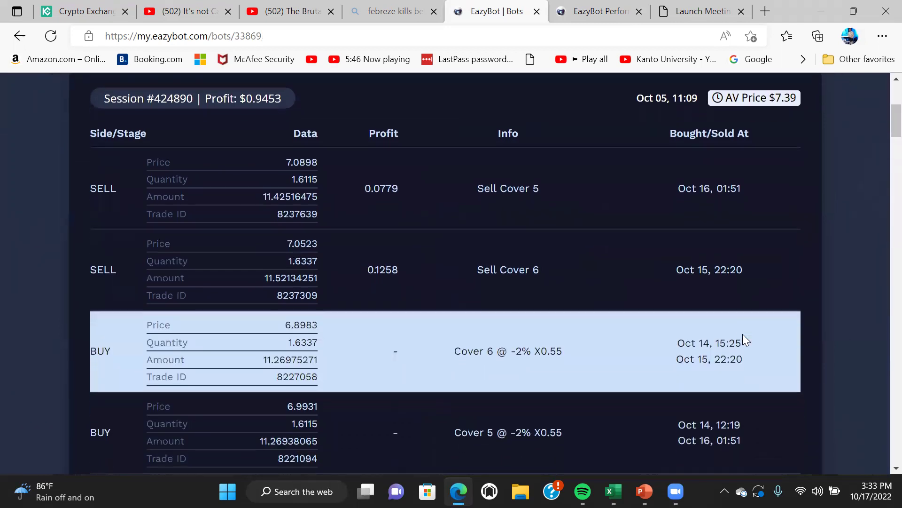
scroll(743, 332, "down", 1)
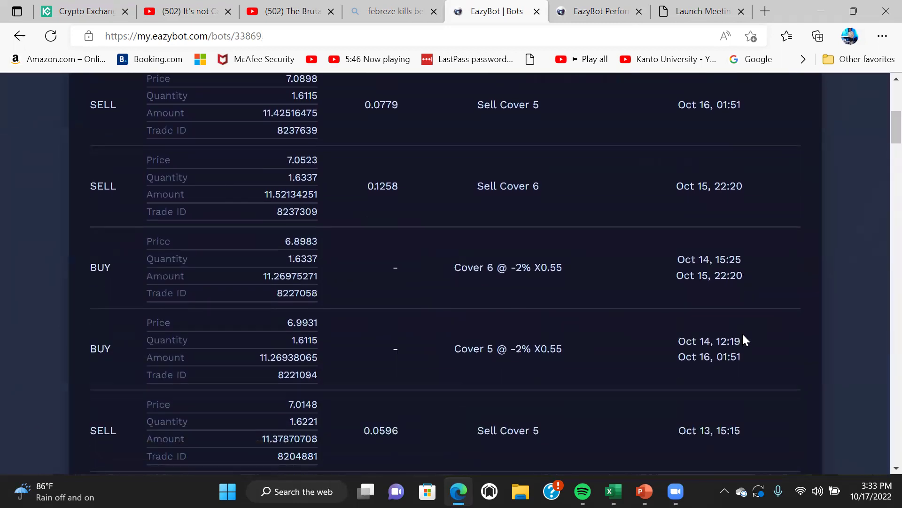
scroll(743, 332, "up", 2)
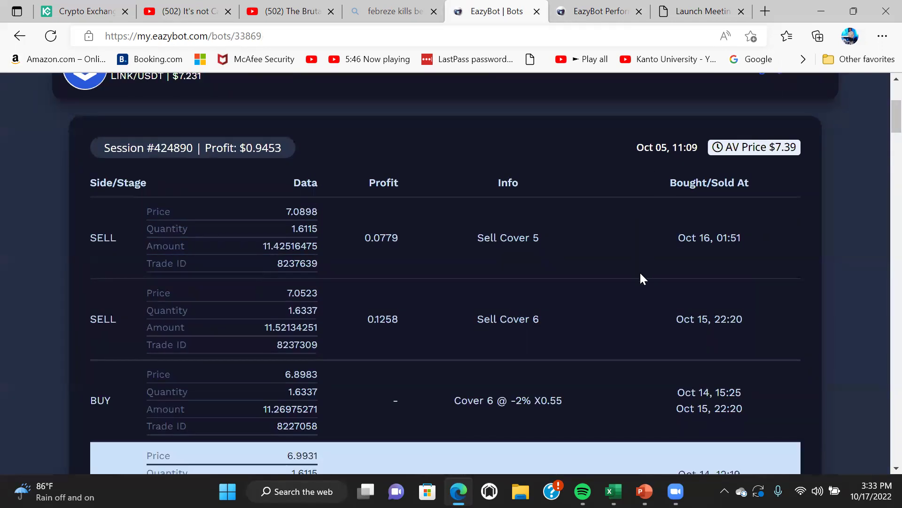
scroll(639, 272, "down", 3)
scroll(639, 272, "down", 4)
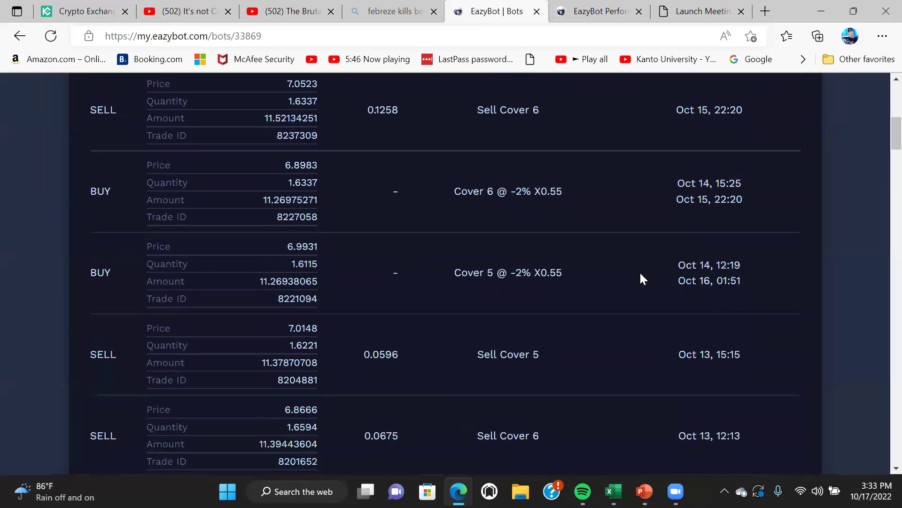
scroll(640, 274, "down", 4)
scroll(640, 274, "down", 4)
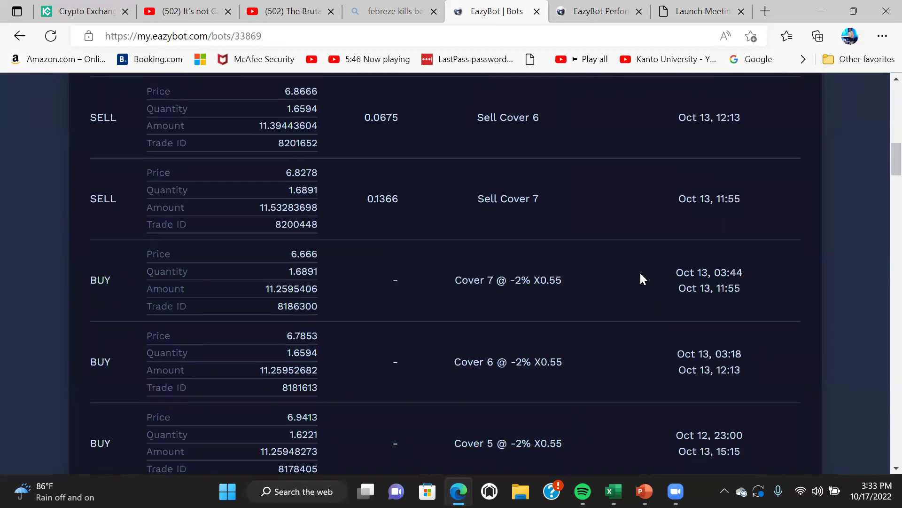
scroll(640, 274, "down", 5)
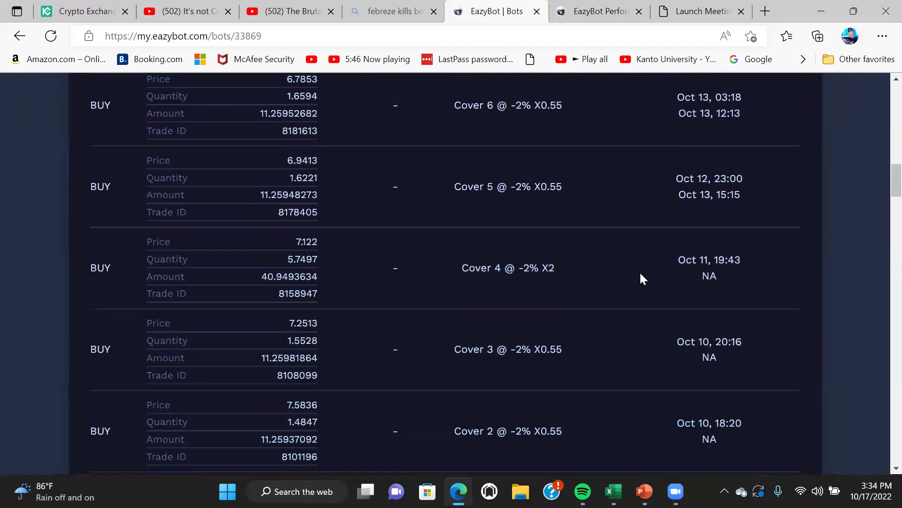
scroll(641, 274, "down", 5)
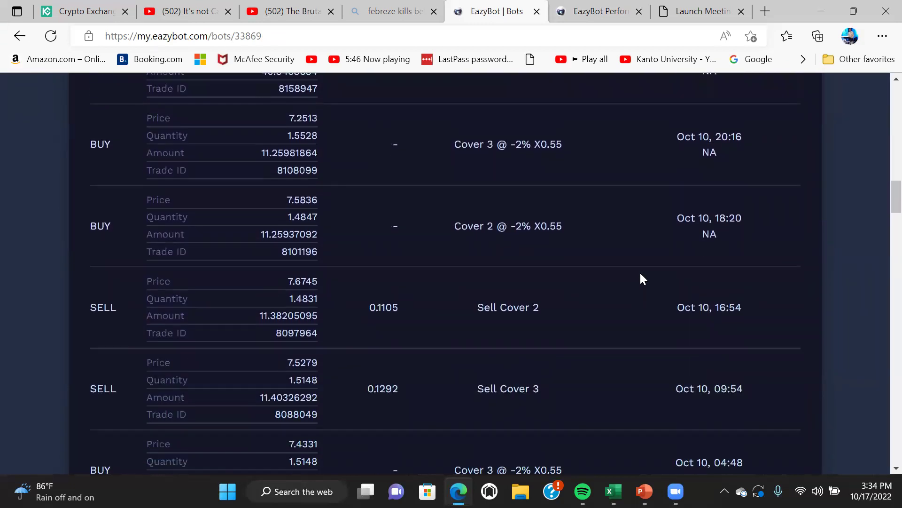
scroll(641, 274, "down", 5)
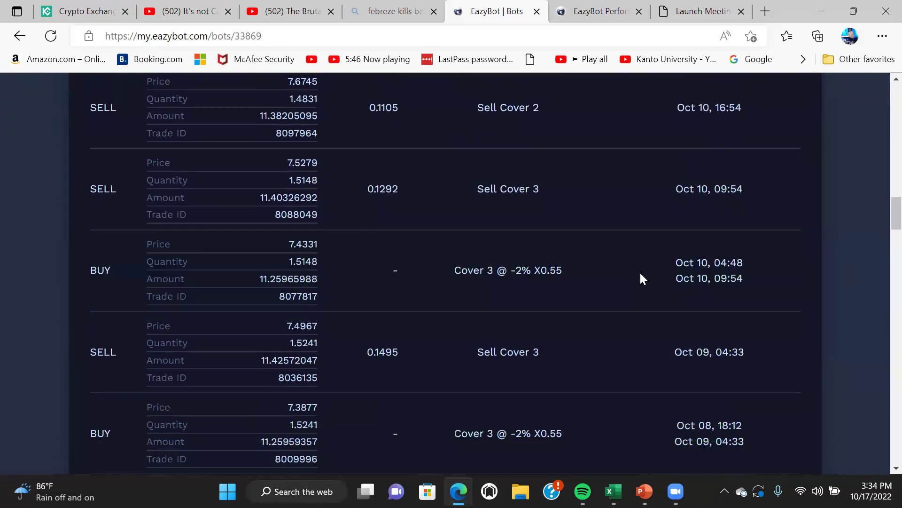
scroll(641, 278, "down", 4)
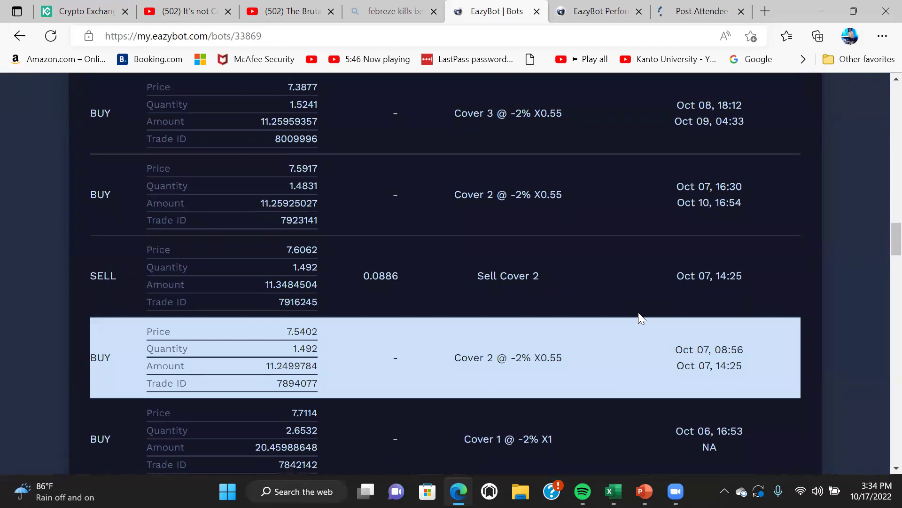
scroll(639, 317, "down", 3)
scroll(639, 313, "down", 1)
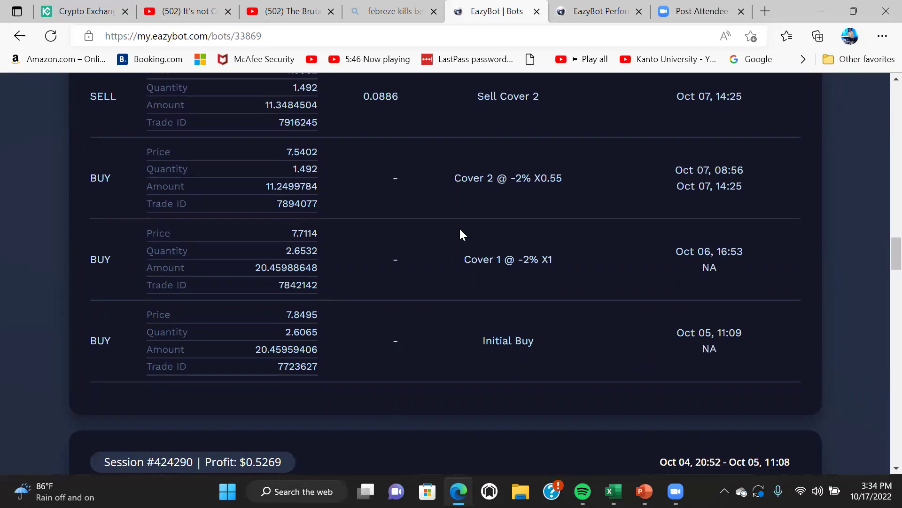
Switch to KuCoin and open the spot Trade History.
left_click(78, 7)
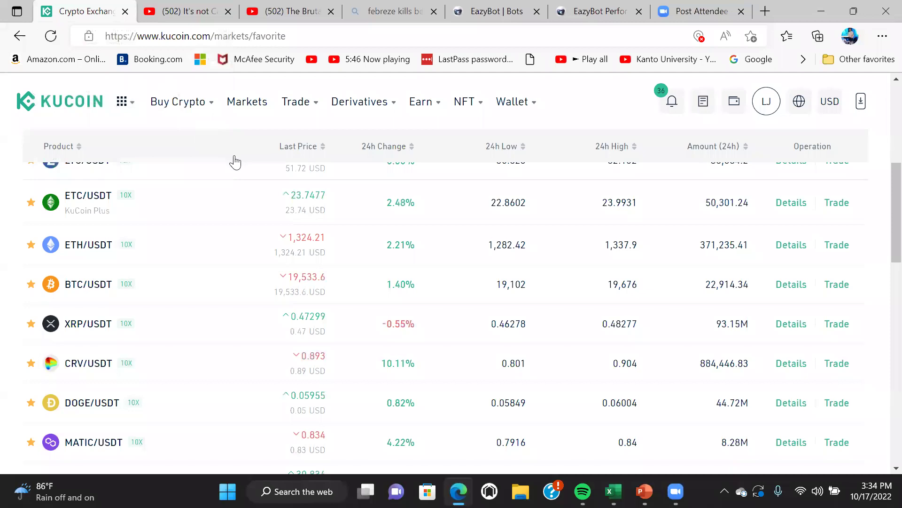
scroll(282, 159, "up", 3)
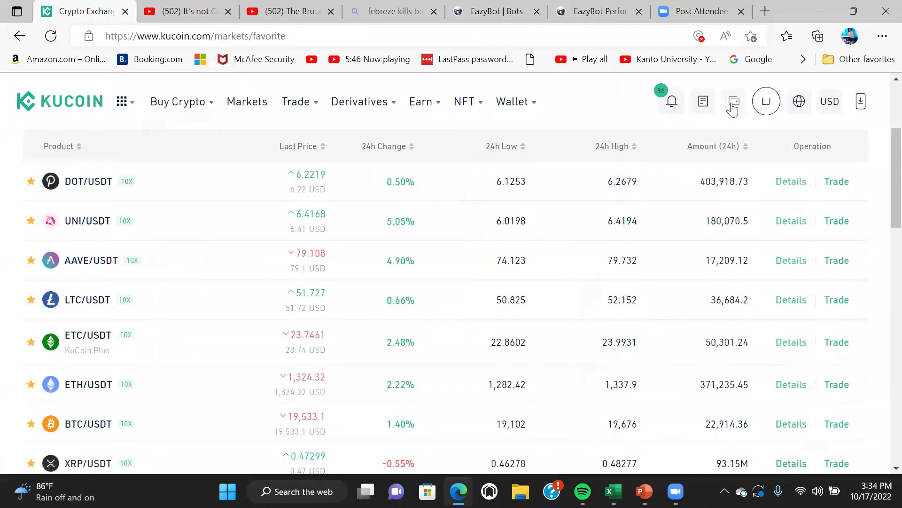
mouse_move(733, 109)
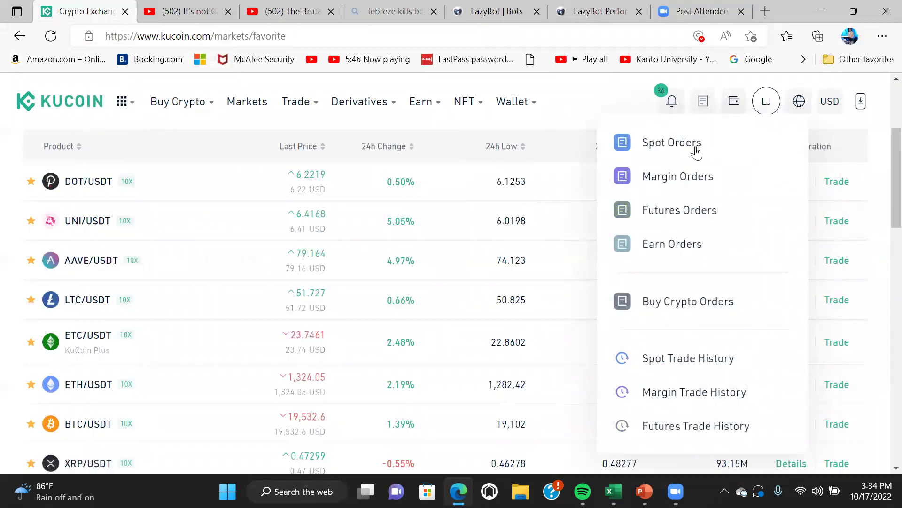
left_click(675, 375)
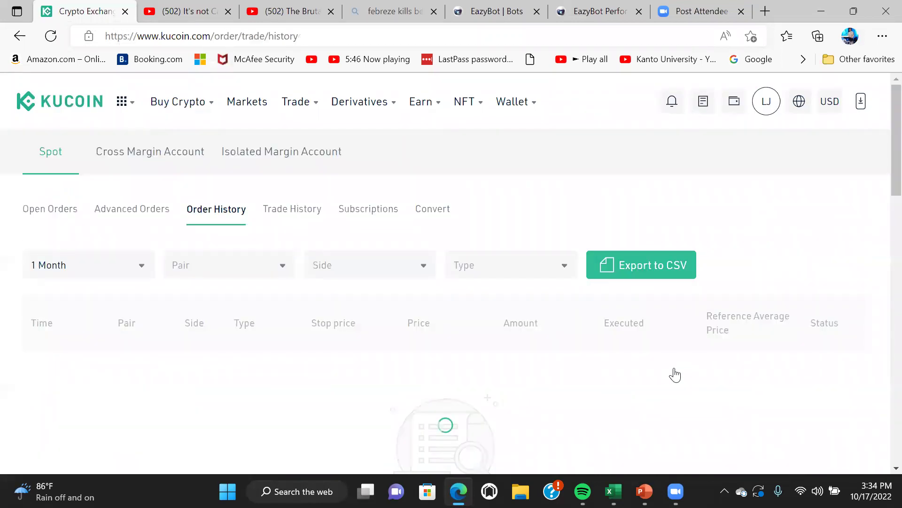
Scroll through the 2022/10/17 completed market orders to the pagination bar and back up.
scroll(675, 374, "down", 5)
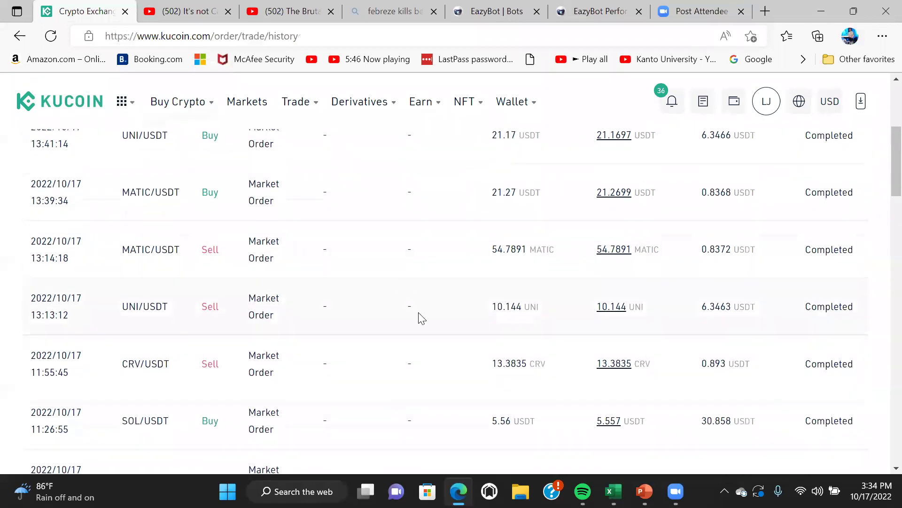
scroll(481, 340, "down", 1)
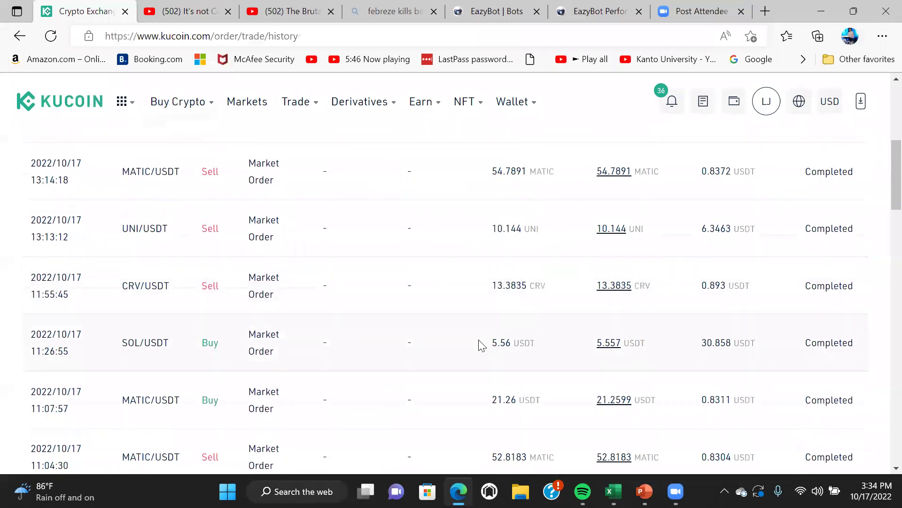
scroll(484, 373, "down", 1)
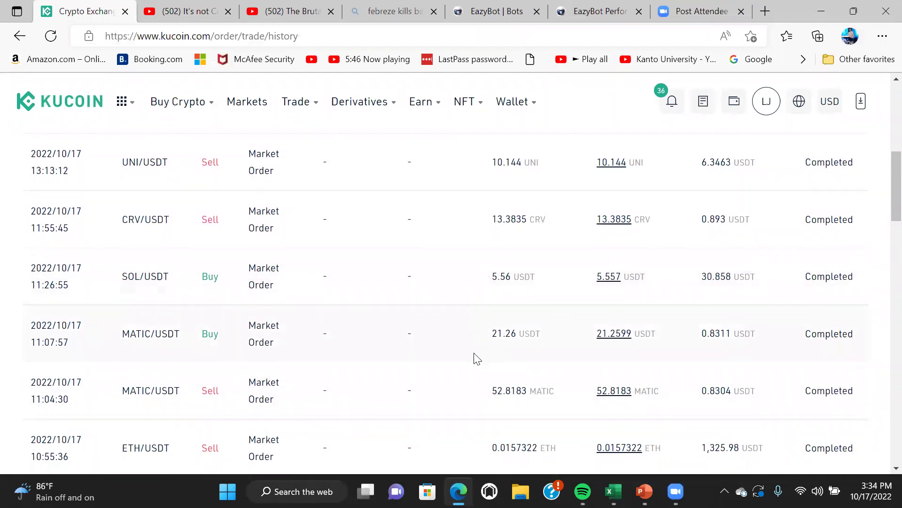
scroll(474, 359, "down", 1)
scroll(477, 359, "down", 3)
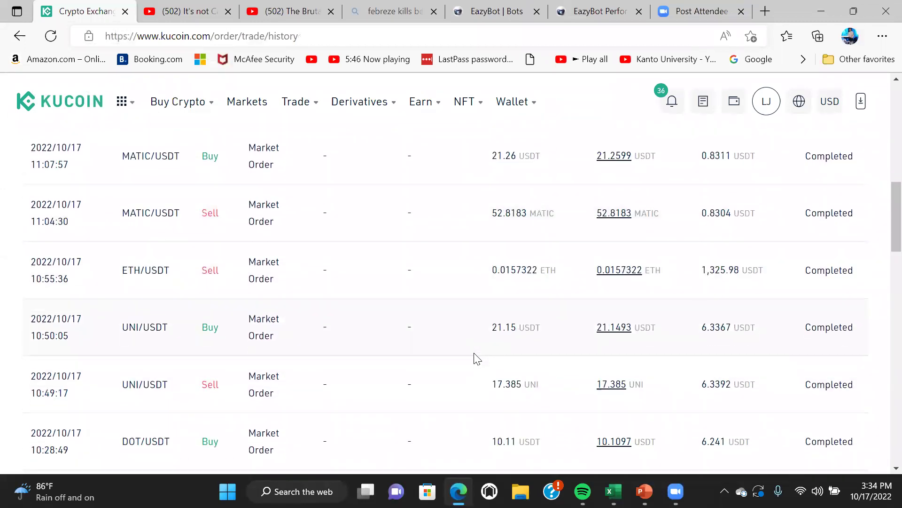
scroll(477, 359, "down", 1)
scroll(477, 358, "down", 1)
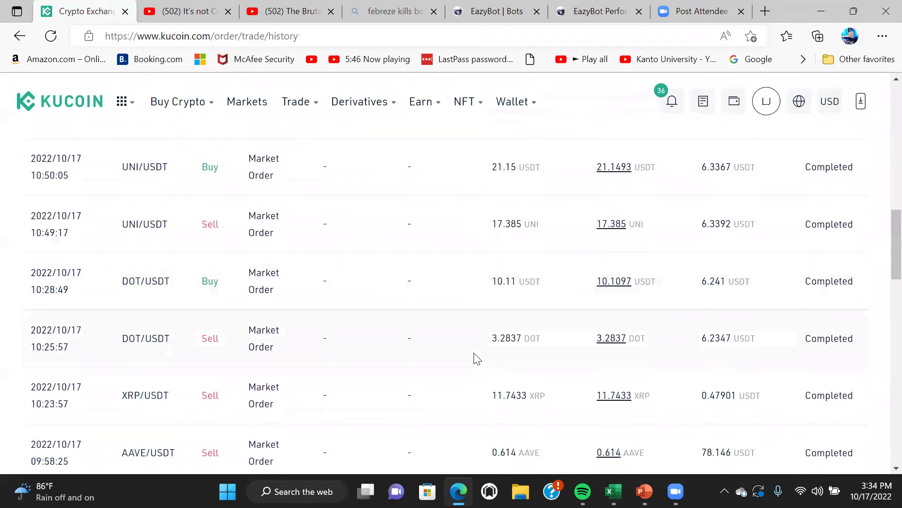
scroll(483, 391, "down", 1)
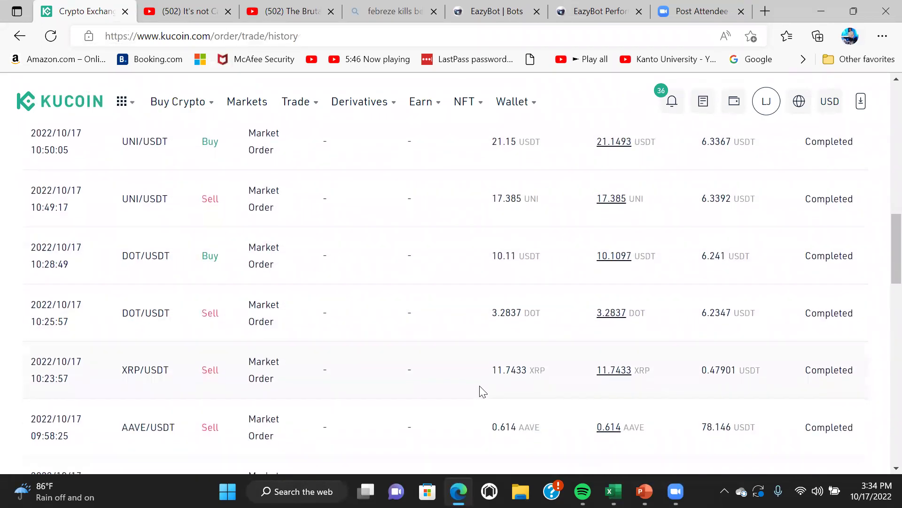
scroll(483, 391, "down", 3)
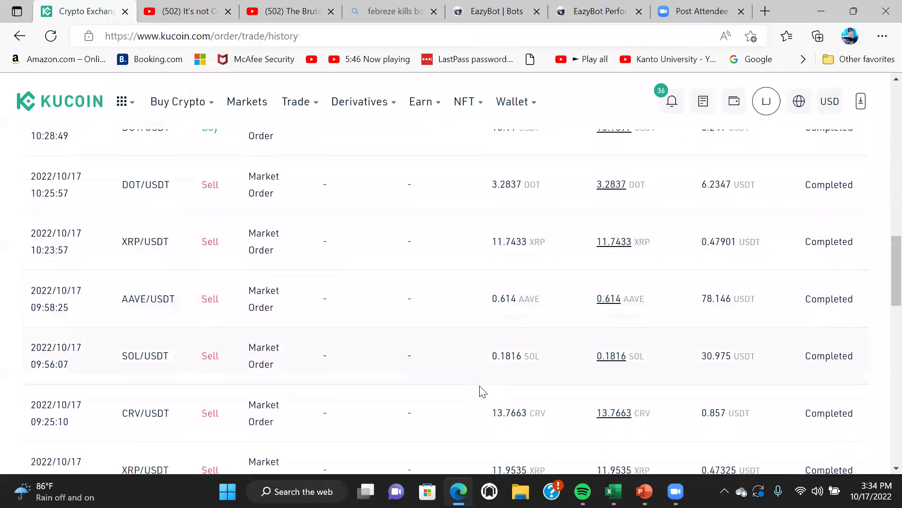
scroll(482, 392, "down", 4)
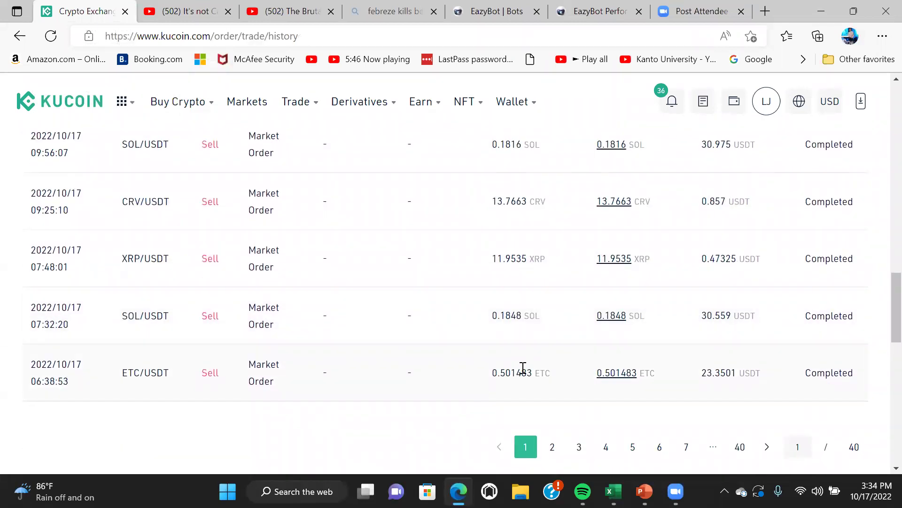
scroll(523, 368, "up", 5)
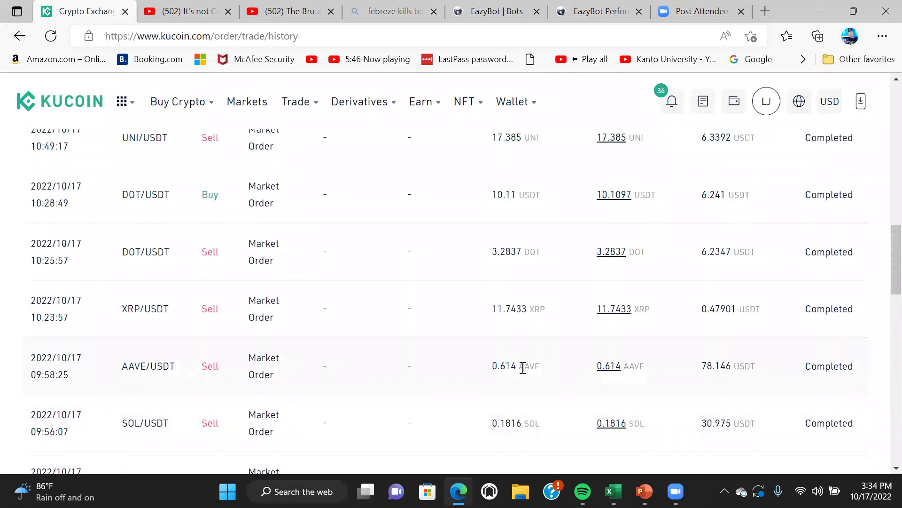
scroll(523, 368, "up", 5)
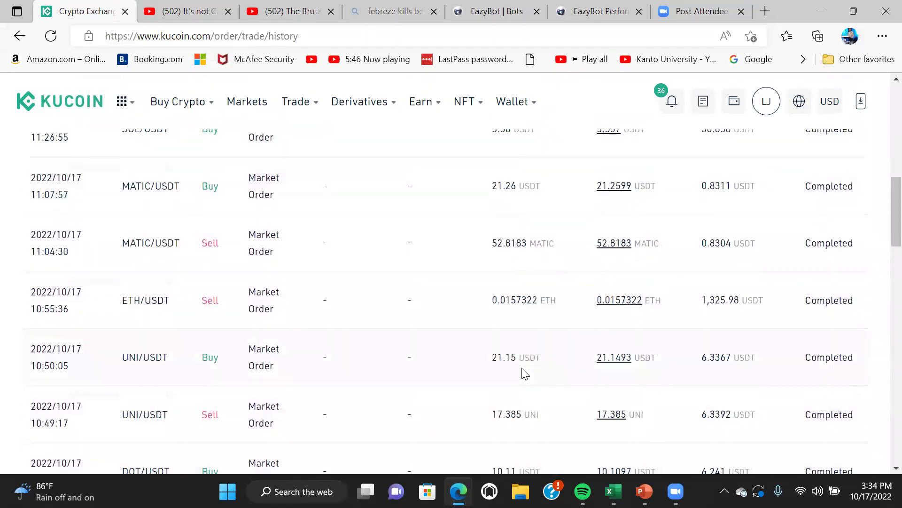
scroll(525, 374, "up", 2)
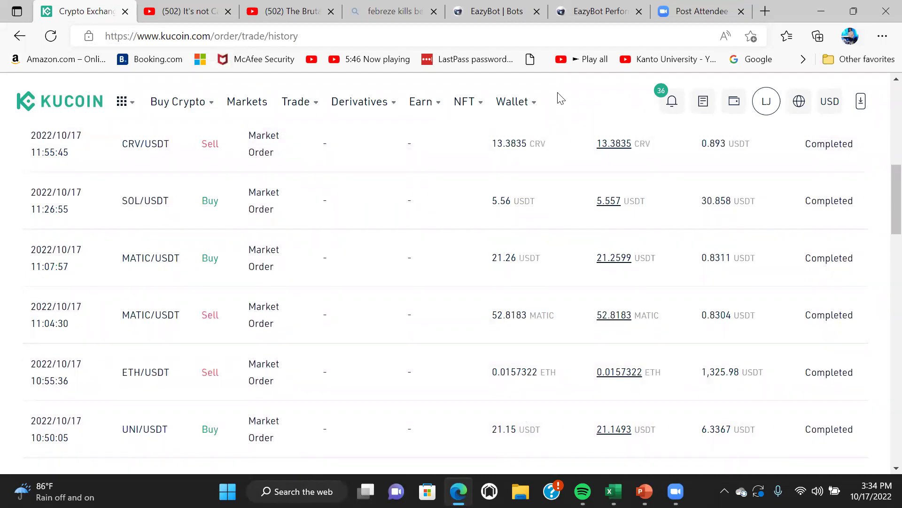
Return to the LINK/USDT bot's Trades page and scroll up through session #424890's Sell Cover profits.
left_click(506, 14)
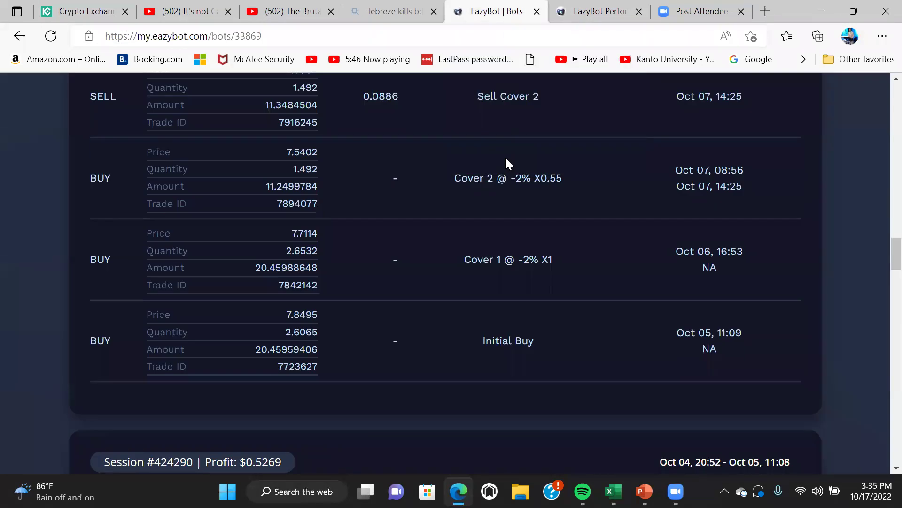
scroll(507, 163, "up", 10)
scroll(507, 160, "up", 8)
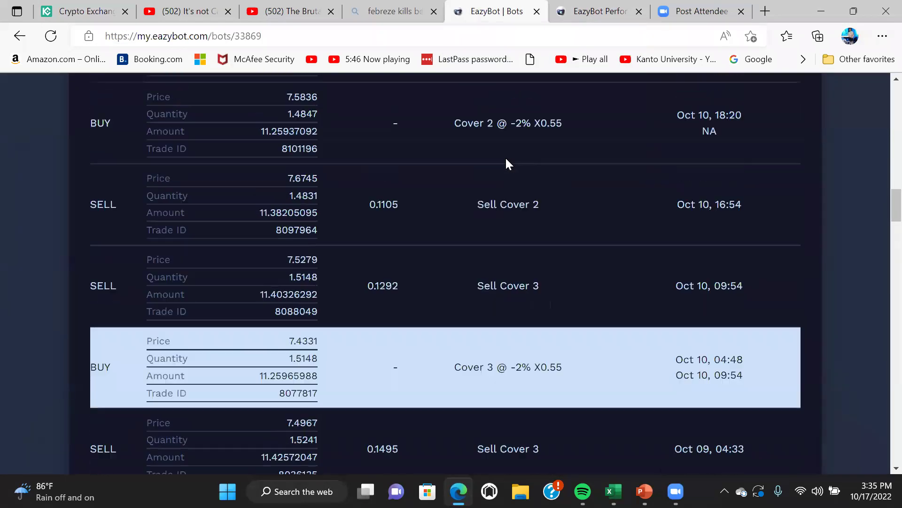
scroll(506, 160, "up", 4)
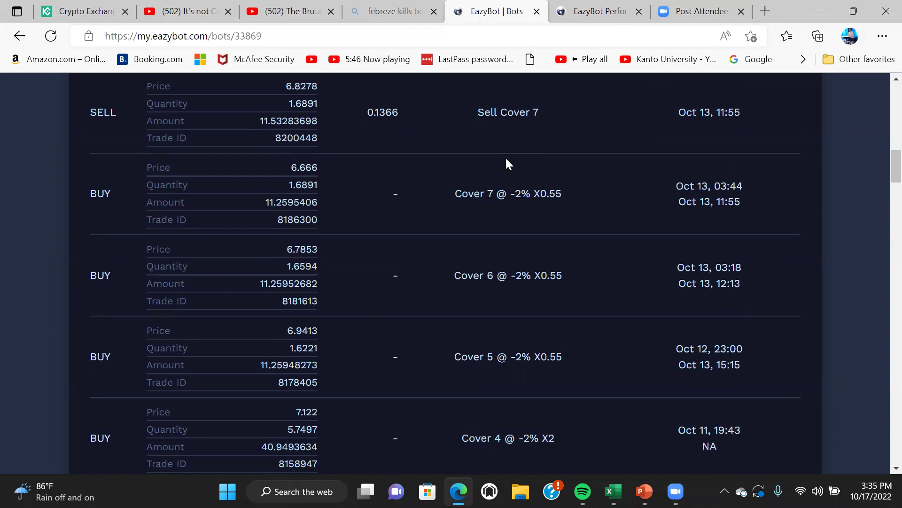
scroll(507, 163, "up", 4)
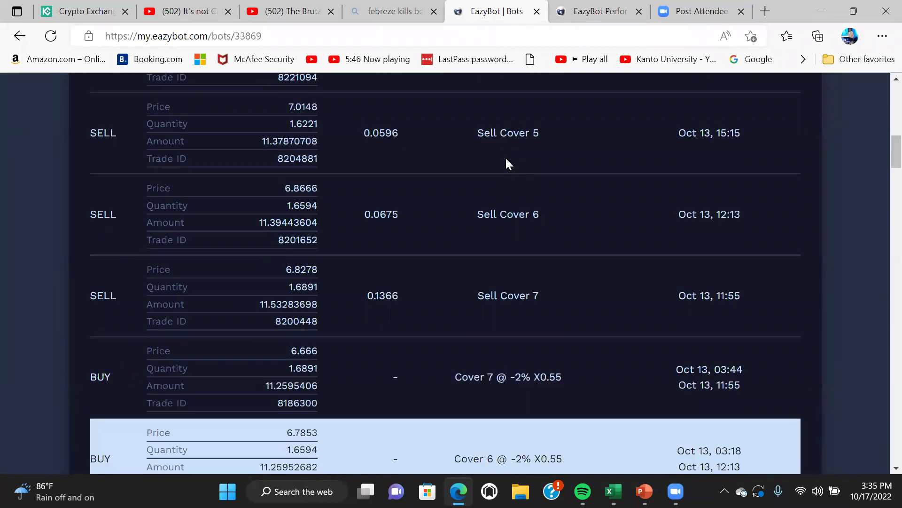
scroll(507, 163, "up", 5)
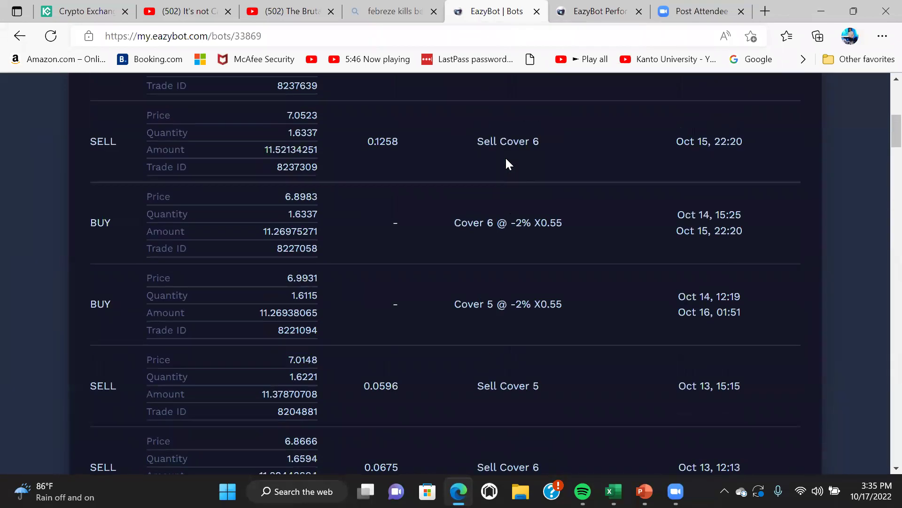
scroll(507, 159, "up", 4)
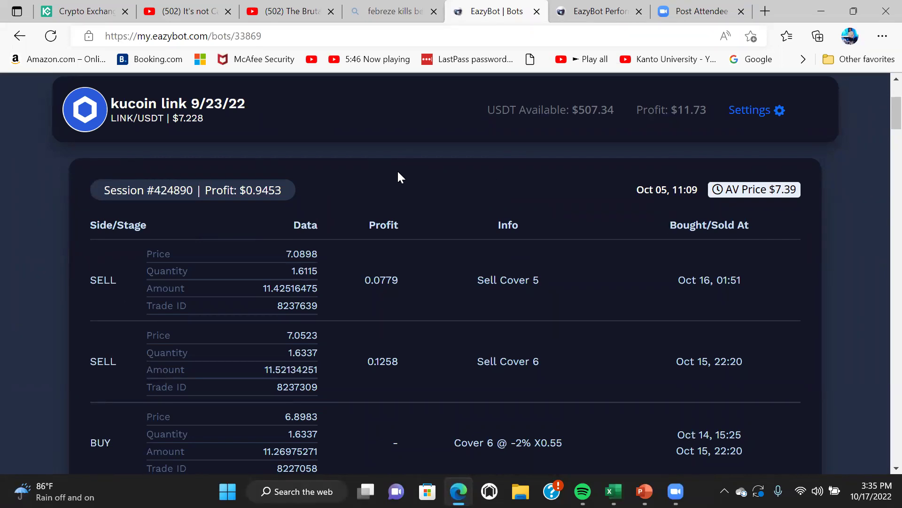
scroll(398, 173, "down", 1)
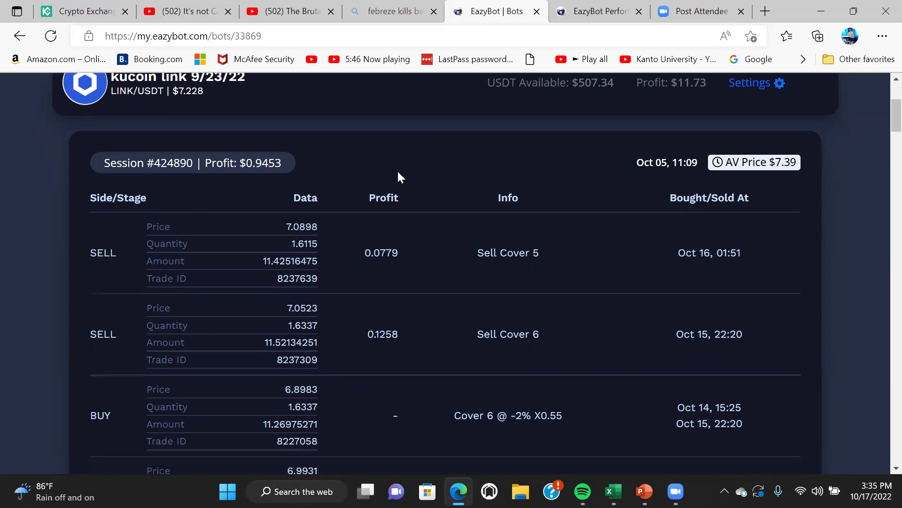
scroll(398, 172, "up", 3)
scroll(398, 177, "up", 2)
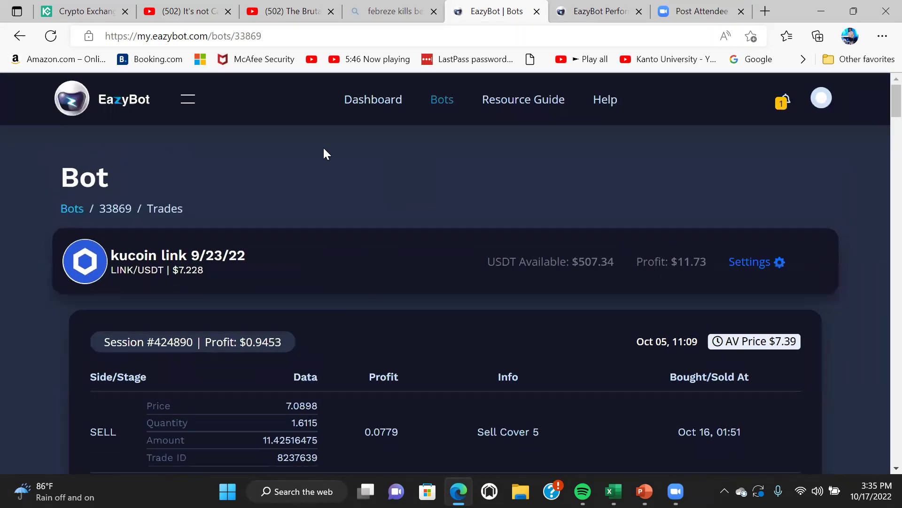
left_click(71, 213)
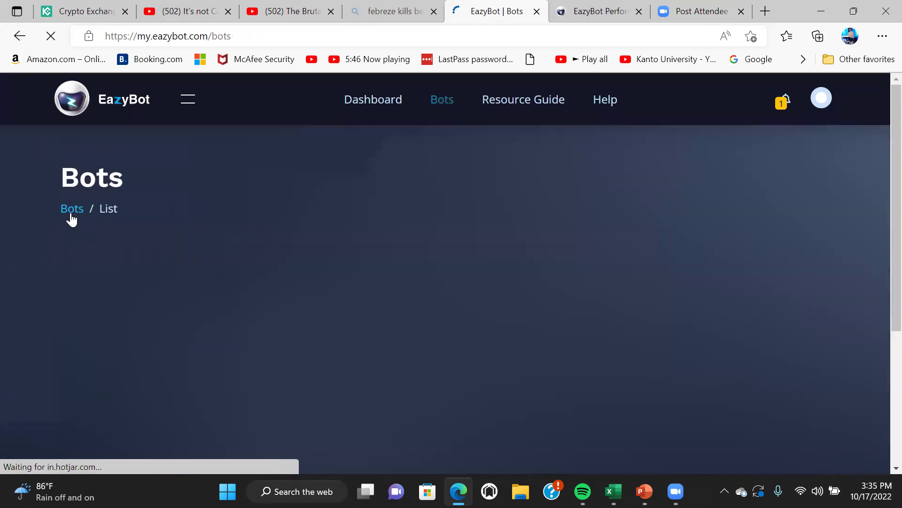
scroll(187, 234, "down", 1)
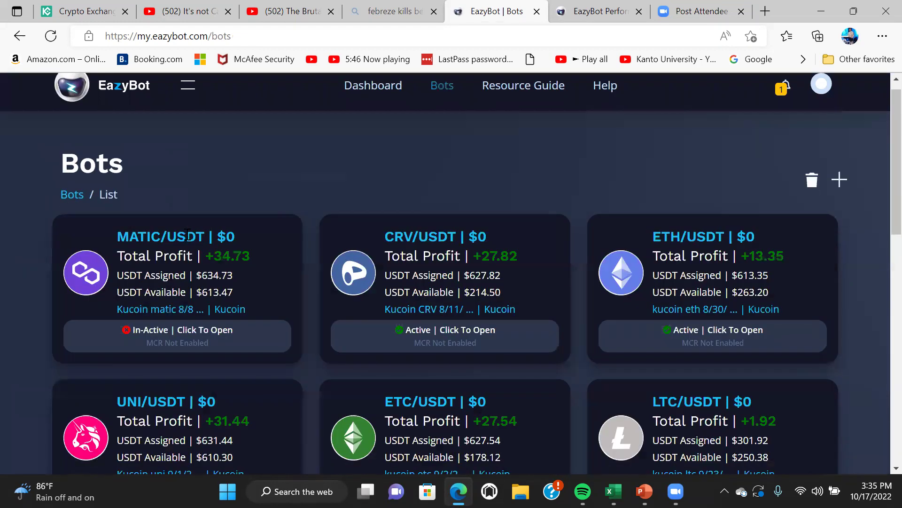
scroll(226, 249, "down", 2)
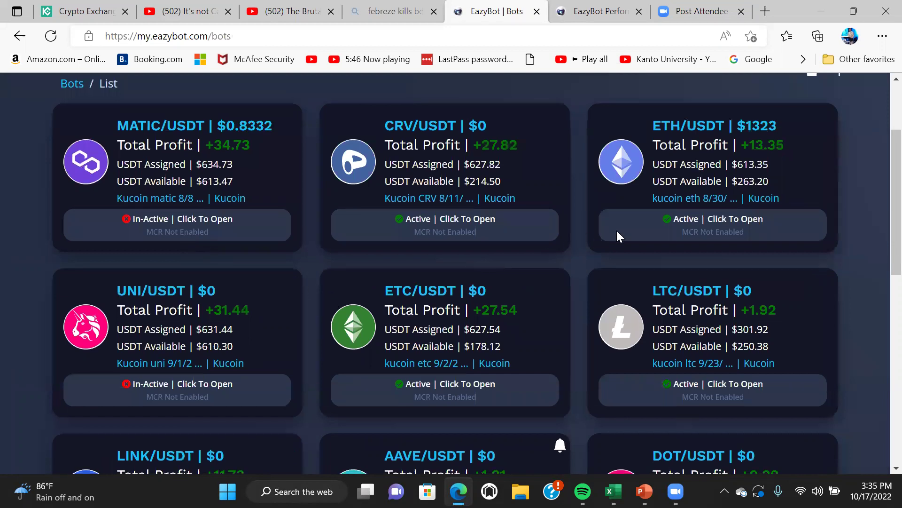
left_click(711, 219)
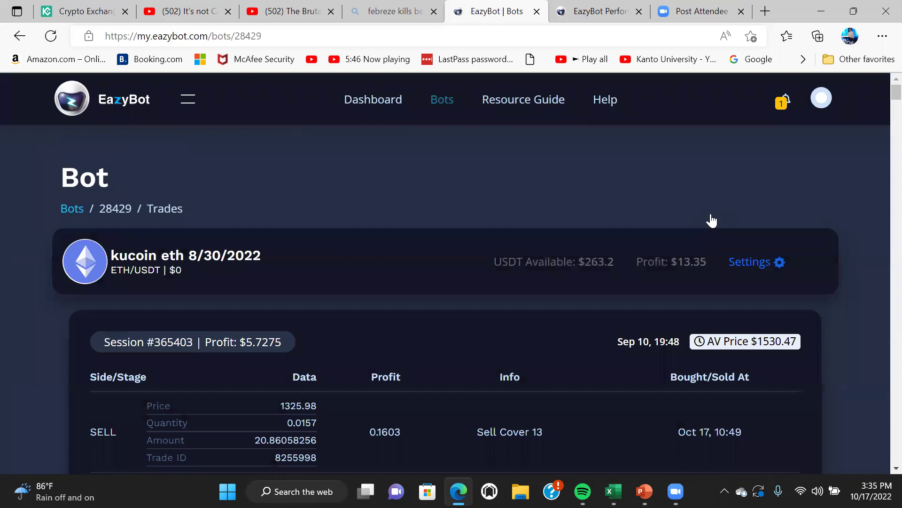
scroll(712, 220, "down", 3)
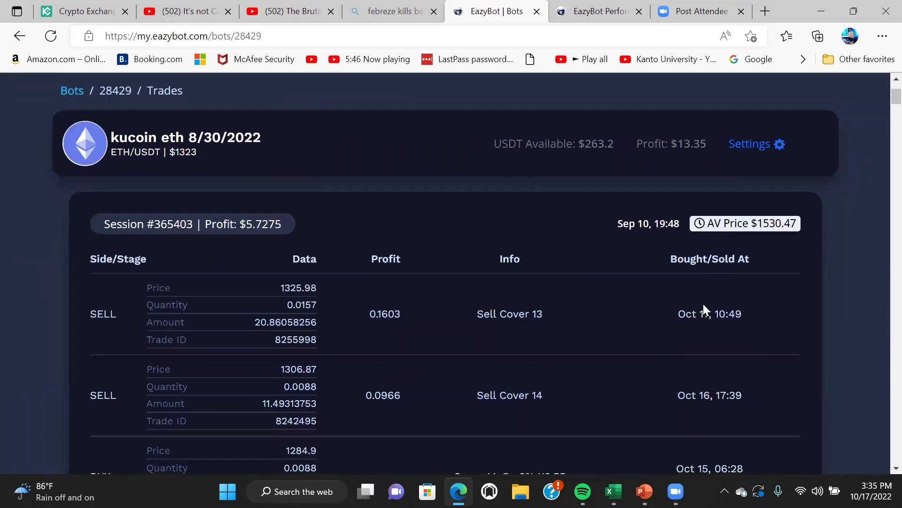
Open the kucoin eth 8/30/2022 bot's Edit page and review its 600 USDT and cover settings.
left_click(749, 149)
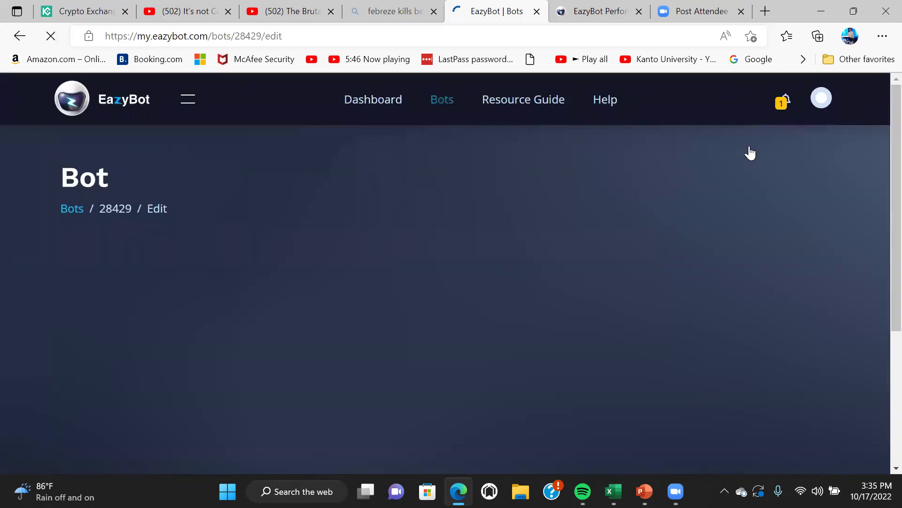
scroll(750, 153, "down", 5)
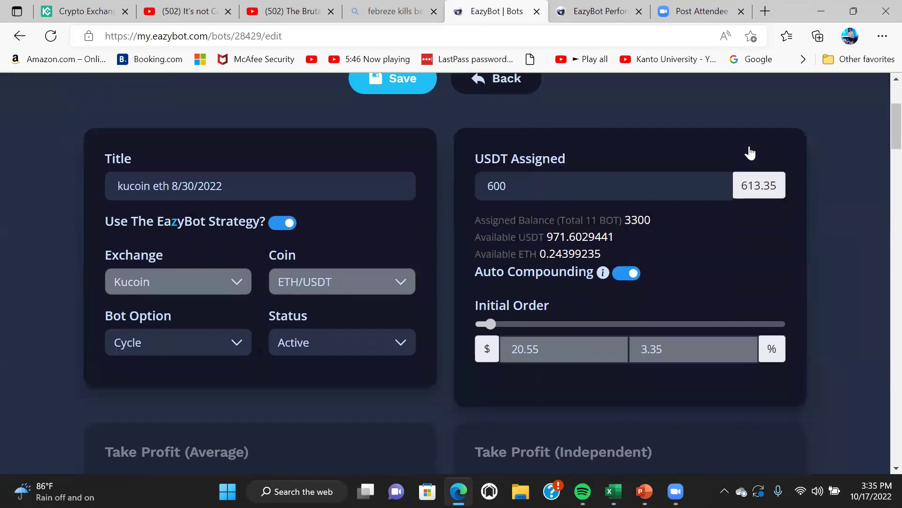
scroll(749, 153, "down", 6)
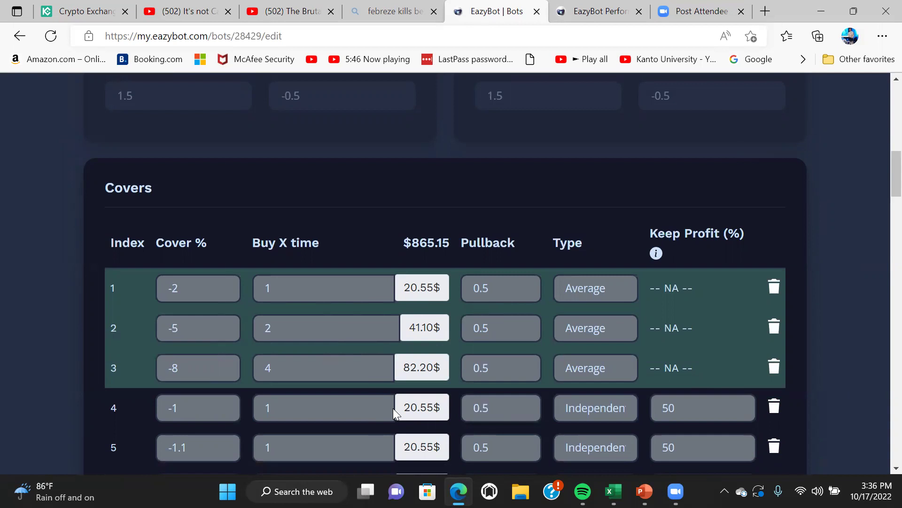
scroll(392, 408, "down", 2)
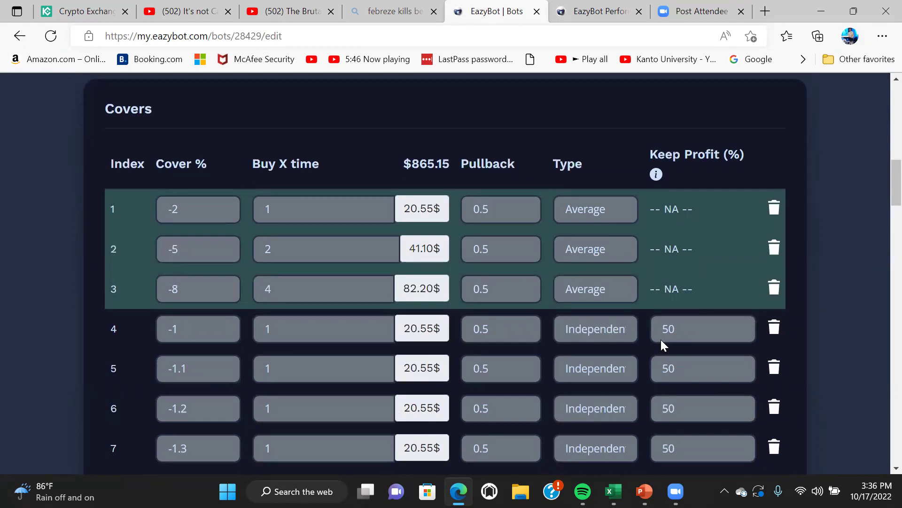
scroll(458, 340, "up", 2)
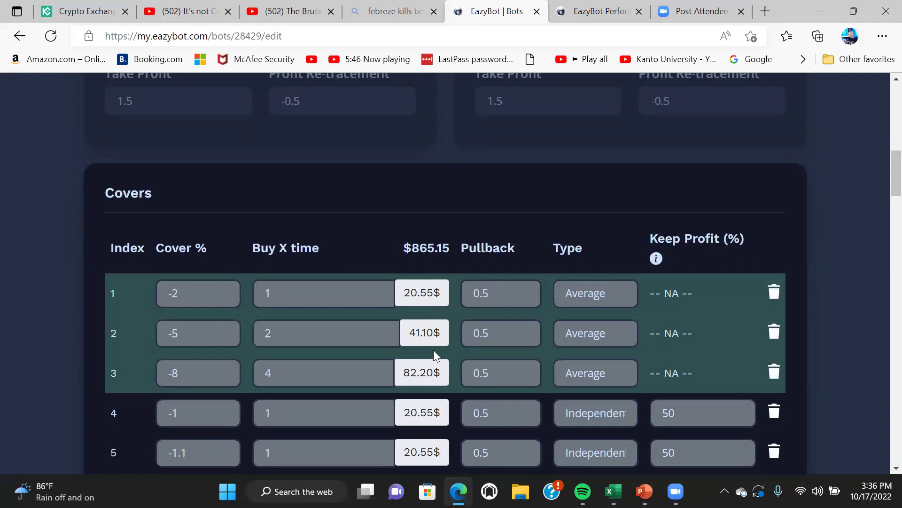
scroll(471, 403, "down", 2)
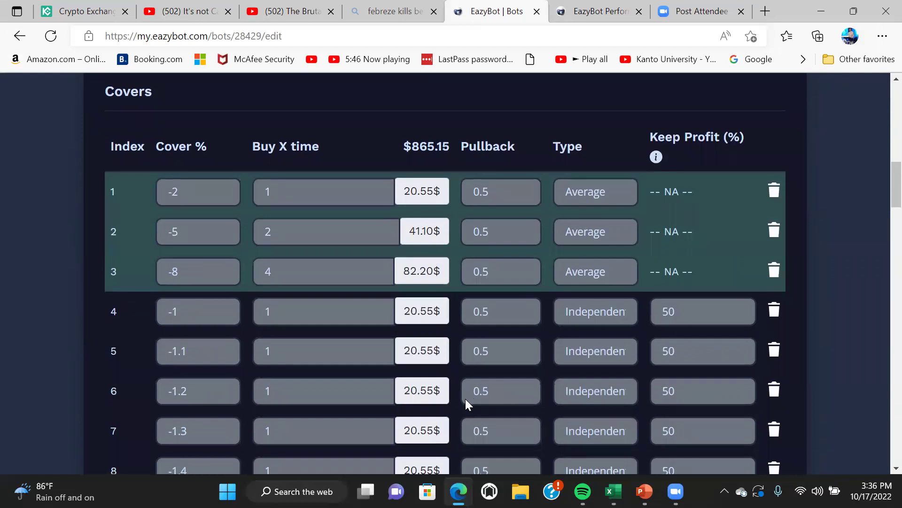
scroll(470, 365, "up", 8)
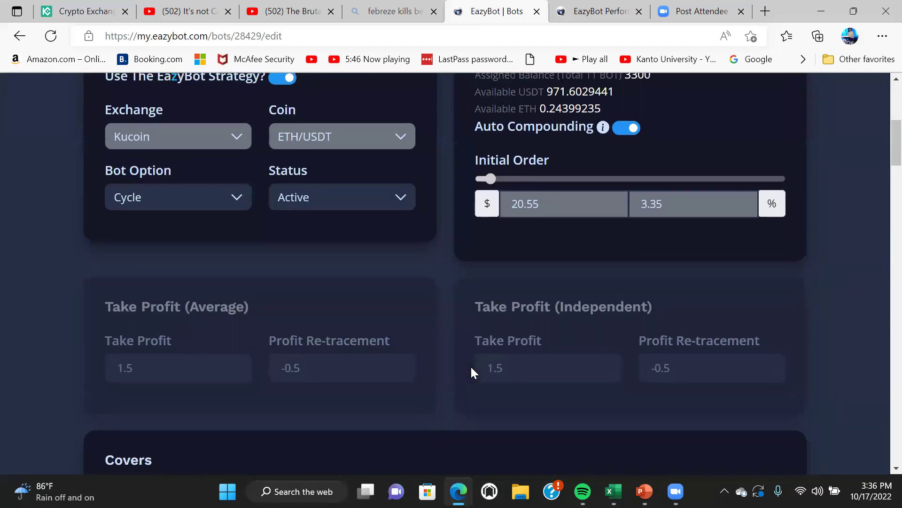
scroll(470, 366, "up", 5)
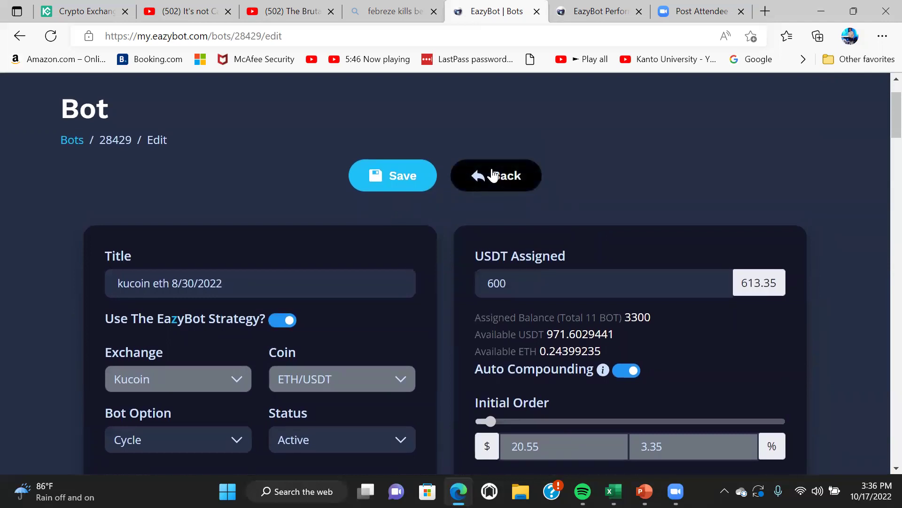
Leave the ETH bot's settings and open the LINK/USDT bot card from the Bots list.
left_click(492, 175)
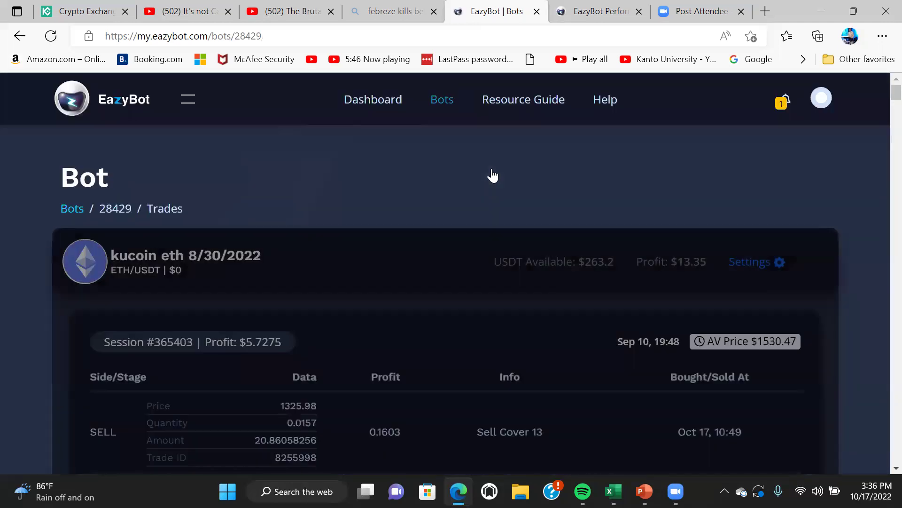
left_click(69, 209)
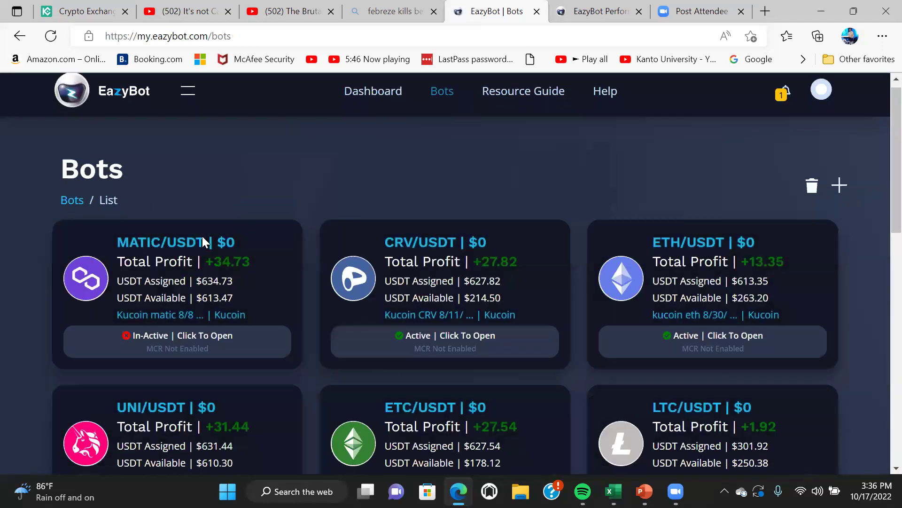
scroll(282, 242, "down", 1)
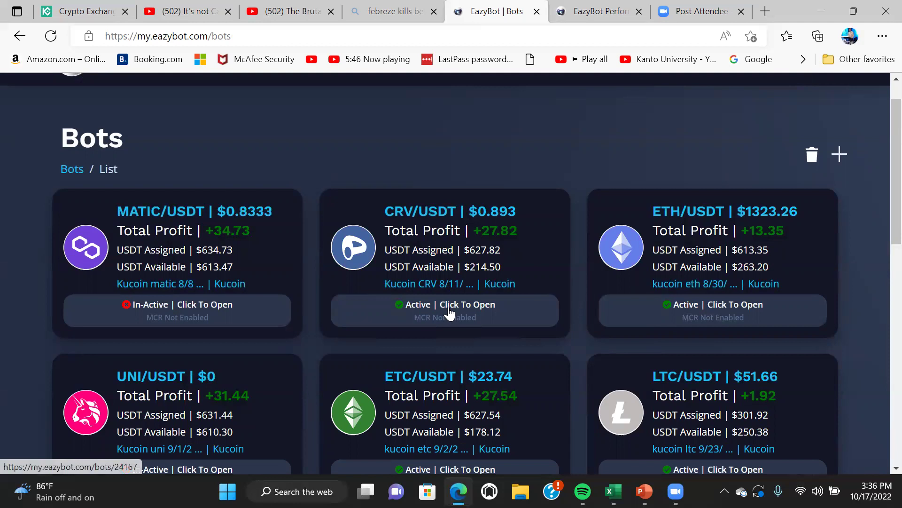
scroll(417, 322, "down", 3)
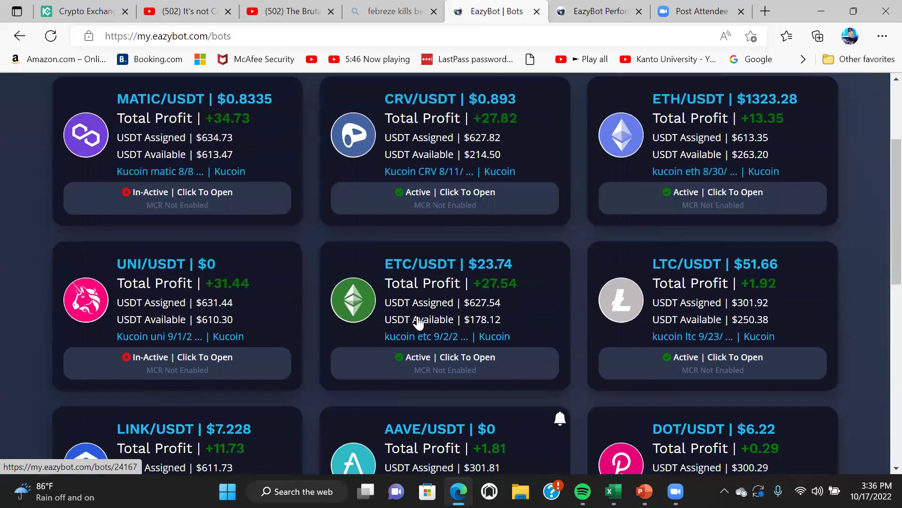
scroll(416, 322, "down", 2)
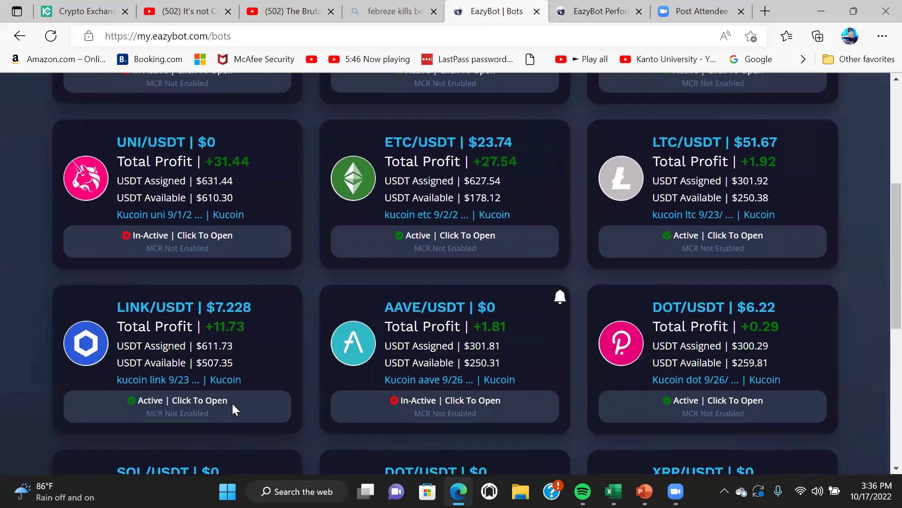
left_click(193, 402)
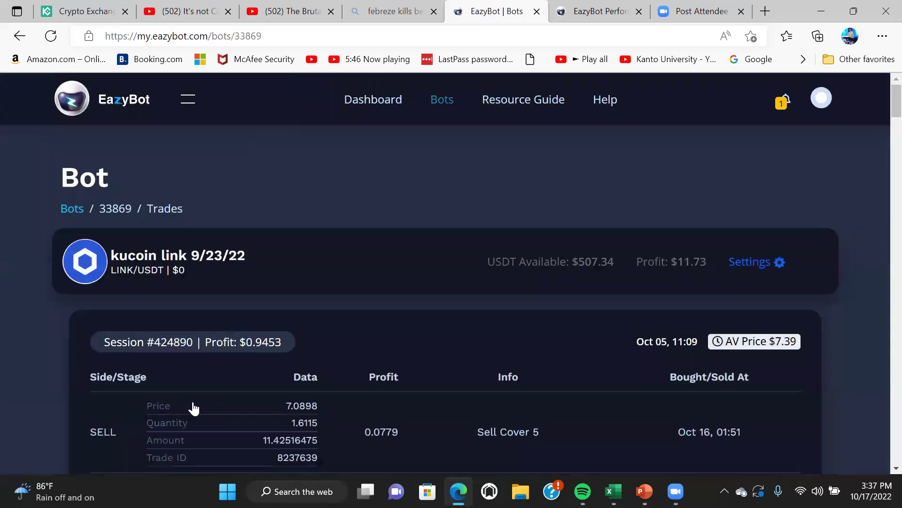
Open the kucoin link 9/23/22 bot's settings and review Take Profit and Covers, returning to the top.
left_click(751, 267)
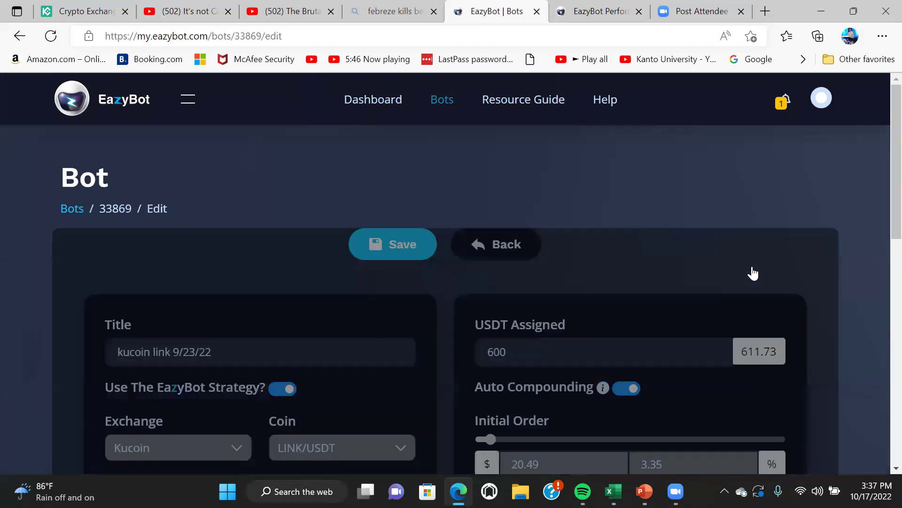
scroll(752, 273, "down", 10)
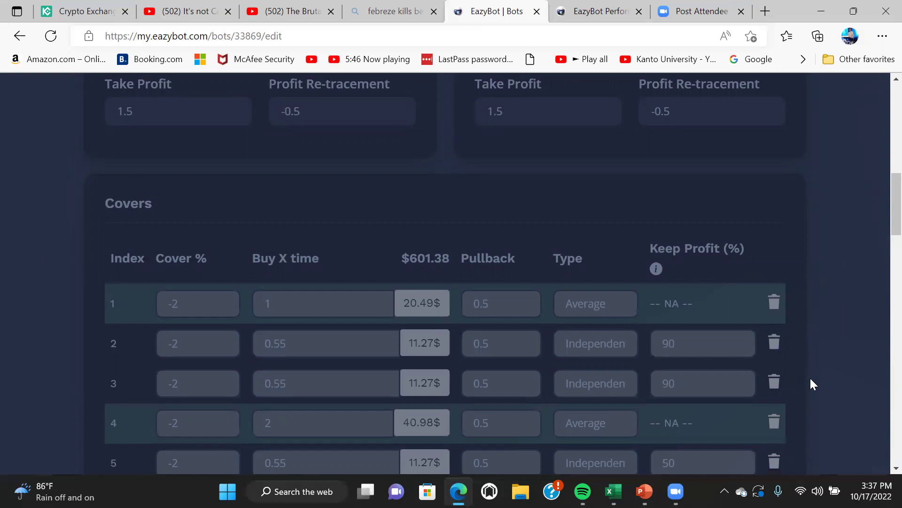
scroll(812, 387, "down", 1)
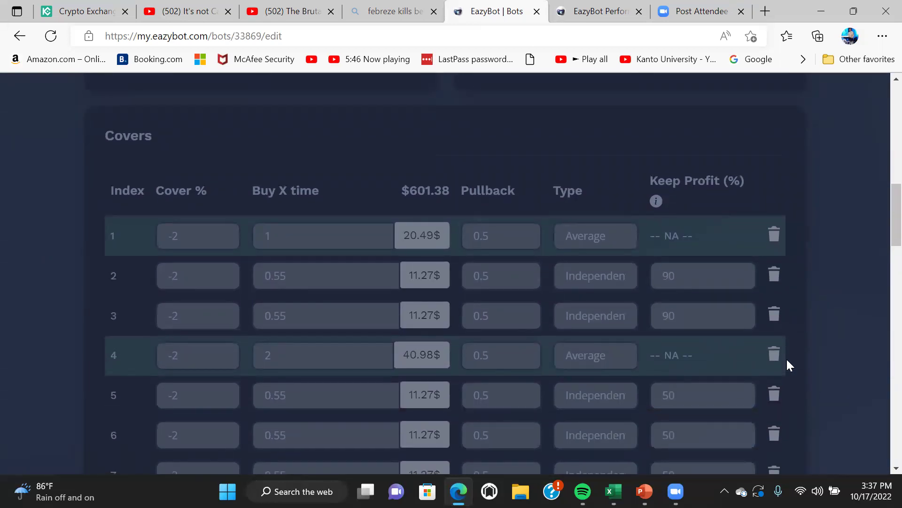
scroll(819, 369, "down", 1)
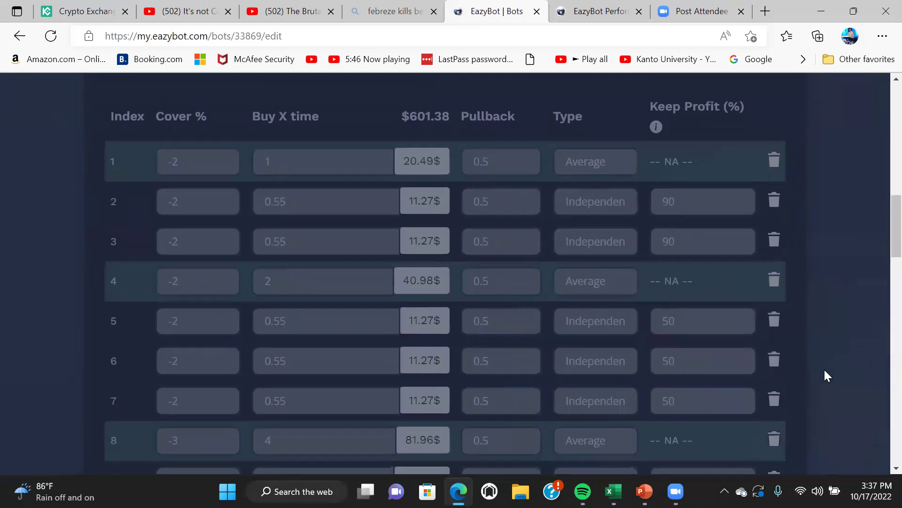
scroll(862, 388, "down", 1)
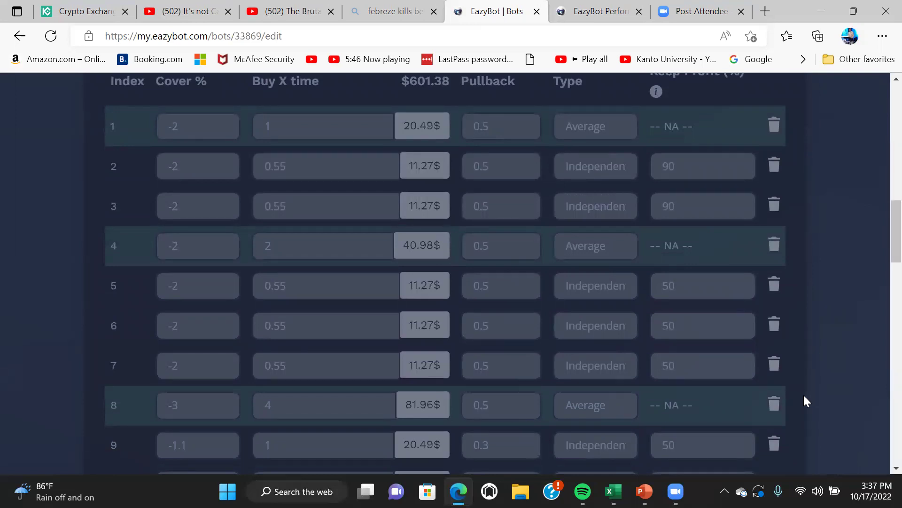
scroll(804, 395, "up", 6)
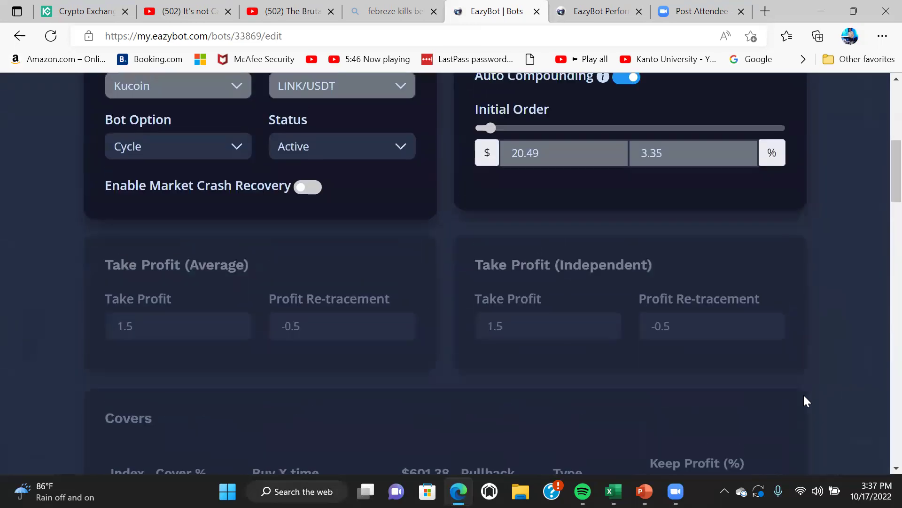
scroll(554, 349, "up", 2)
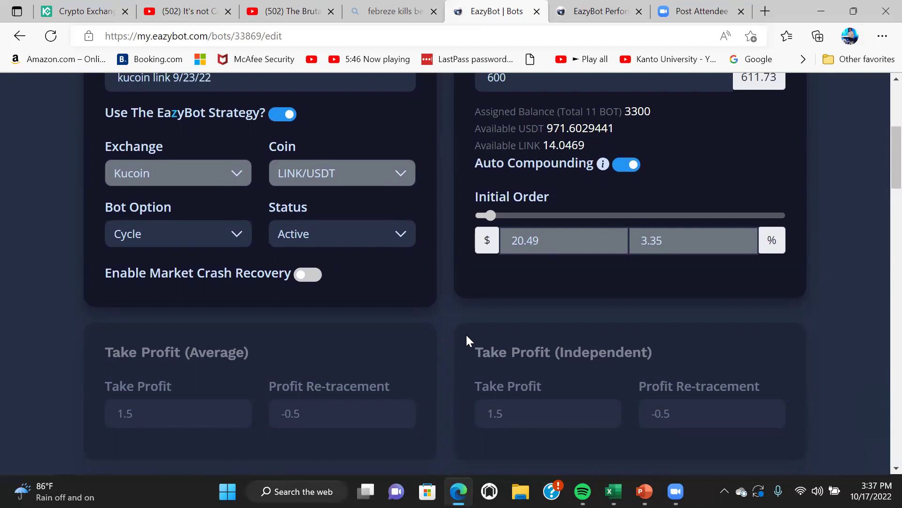
scroll(466, 338, "up", 1)
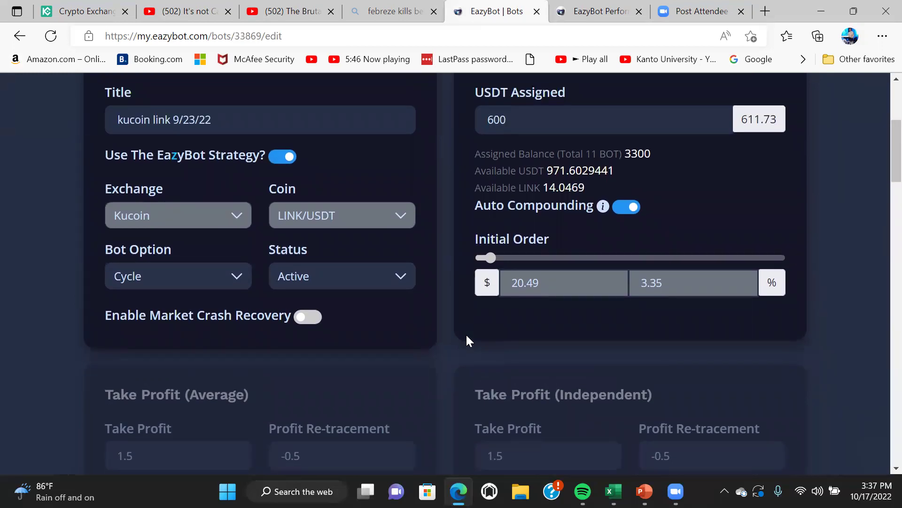
scroll(467, 338, "up", 4)
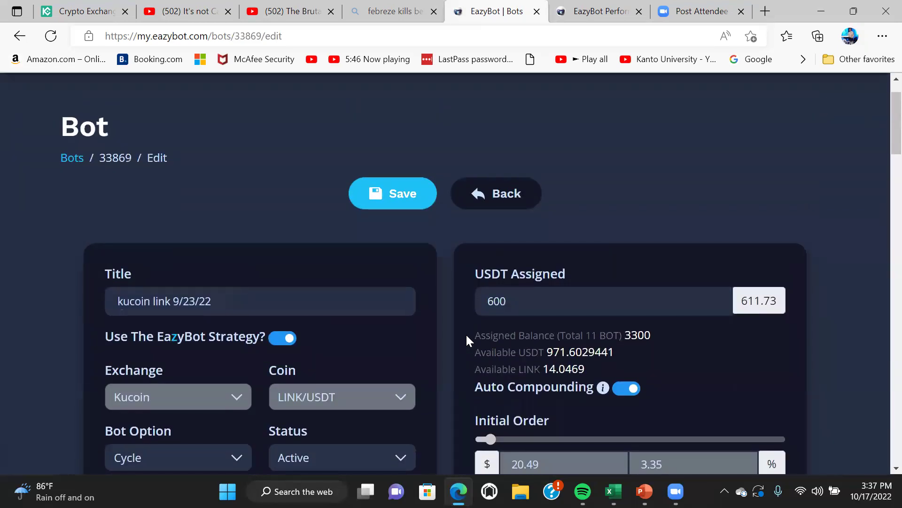
scroll(466, 337, "up", 2)
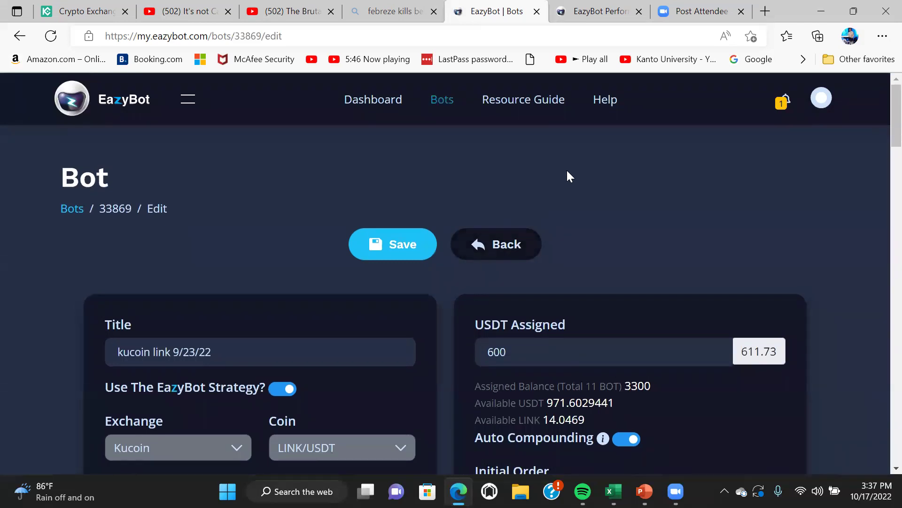
In KuCoin, list the 14 favourite spot pairs under Markets > Favorites > Spot.
left_click(73, 13)
mouse_move(122, 101)
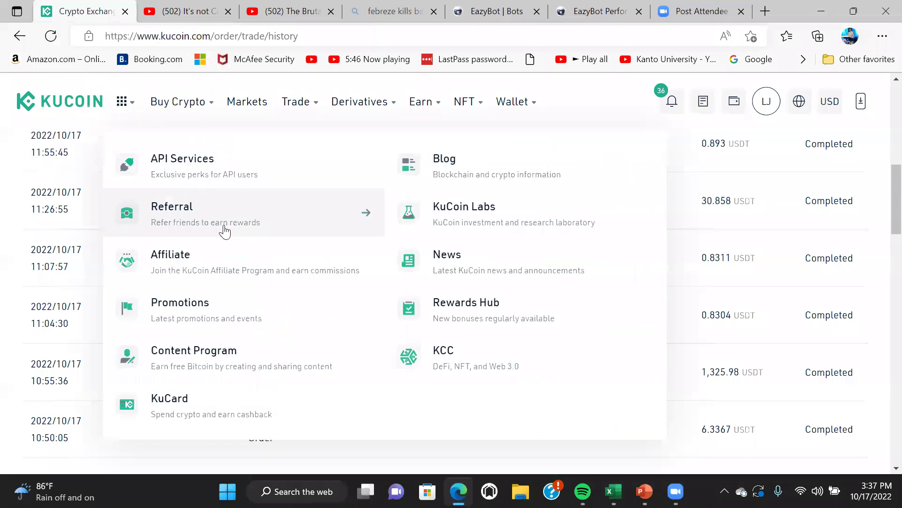
scroll(71, 163, "up", 4)
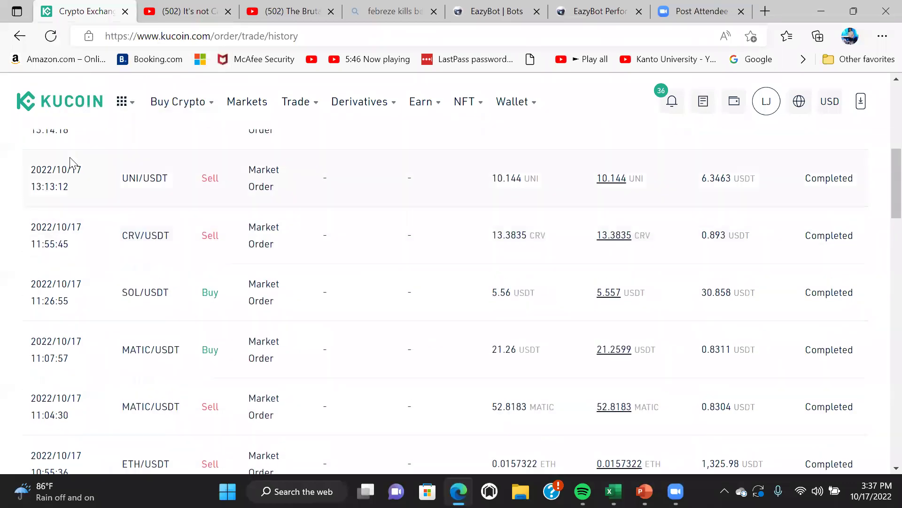
scroll(70, 163, "up", 2)
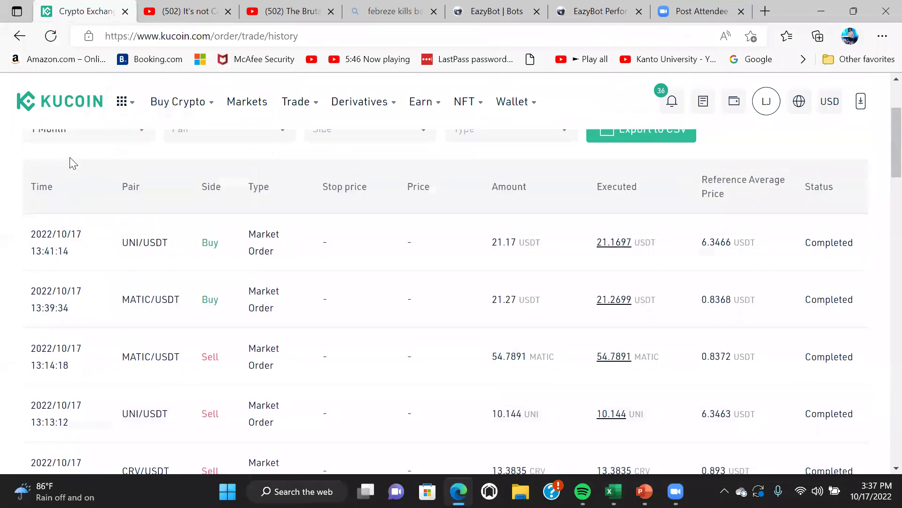
left_click(246, 108)
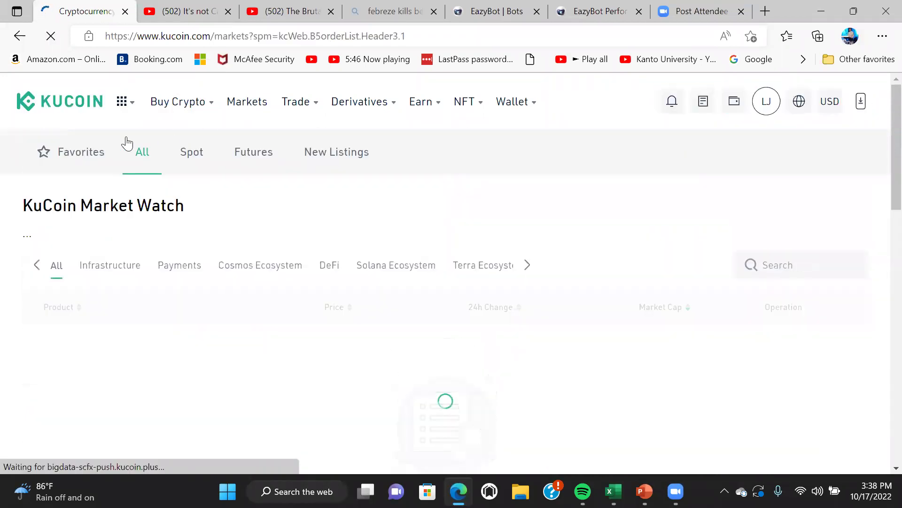
left_click(81, 160)
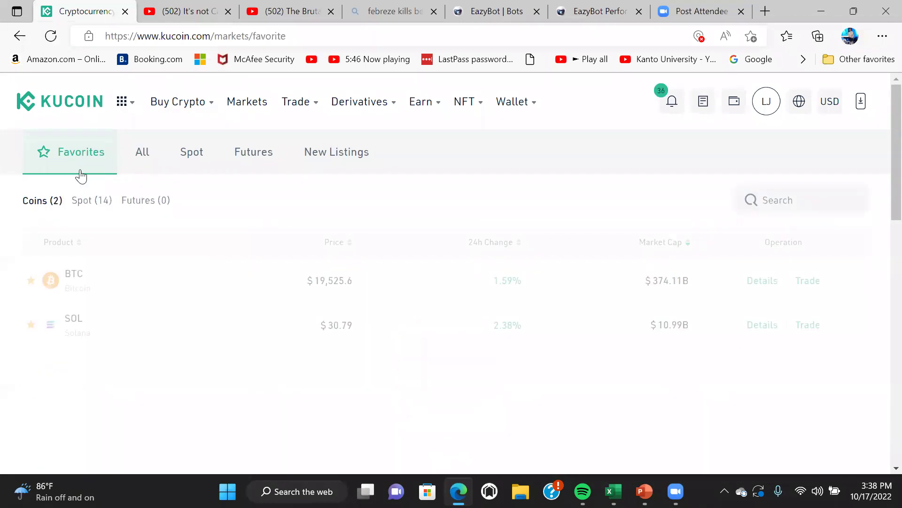
left_click(84, 202)
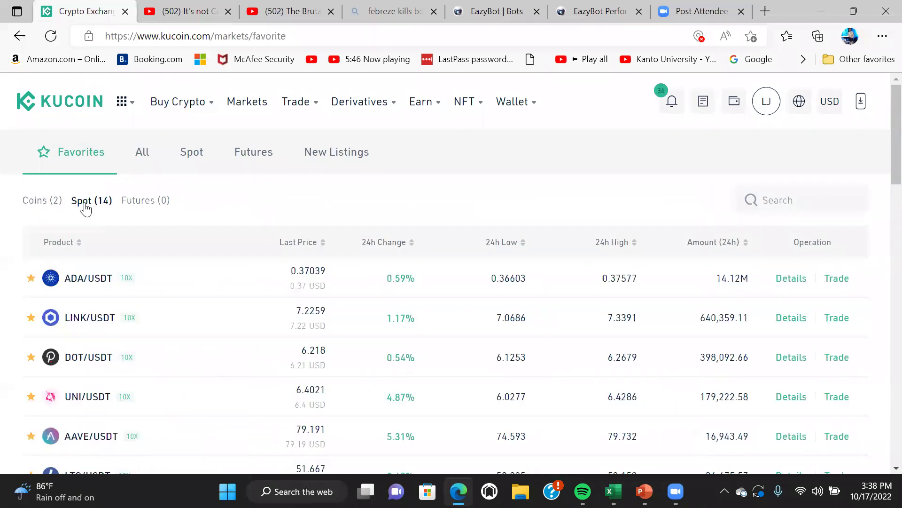
Open the LINK/USDT chart and switch it from daily to weekly candles.
scroll(257, 223, "down", 2)
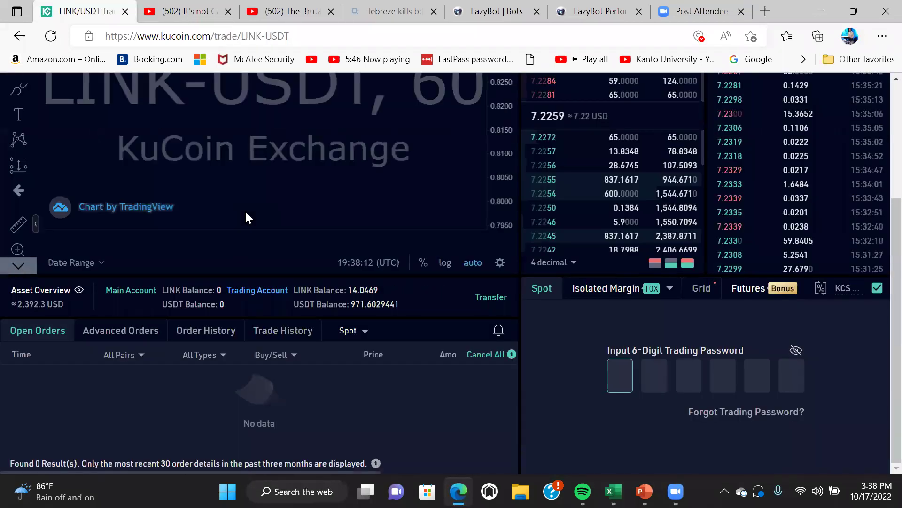
scroll(396, 266, "up", 2)
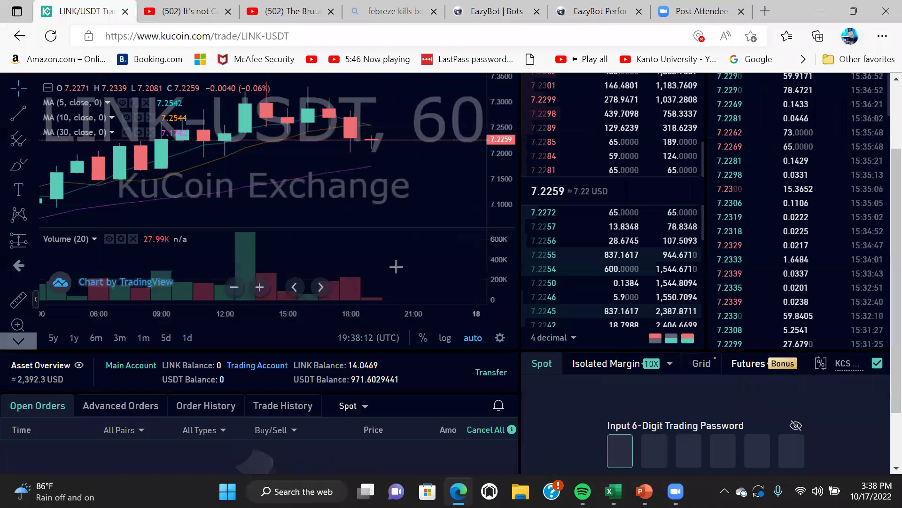
scroll(396, 266, "up", 1)
scroll(569, 295, "up", 1)
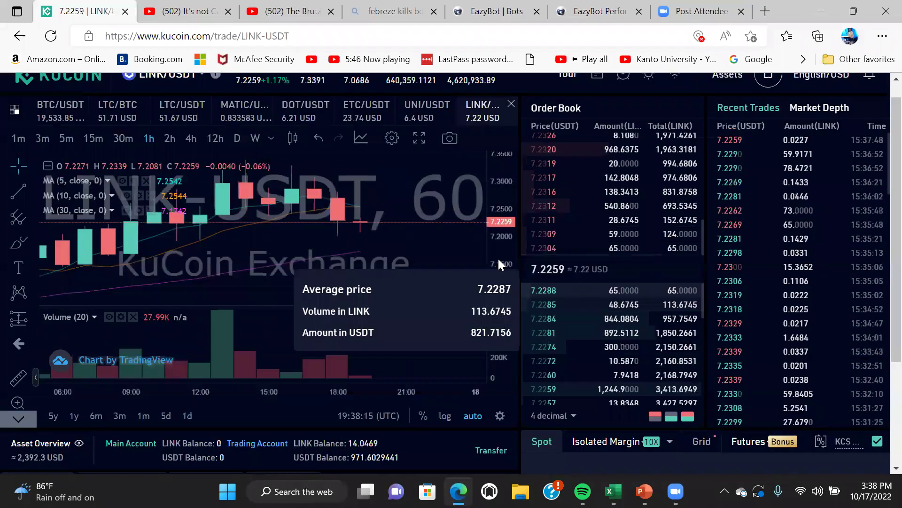
scroll(473, 247, "up", 1)
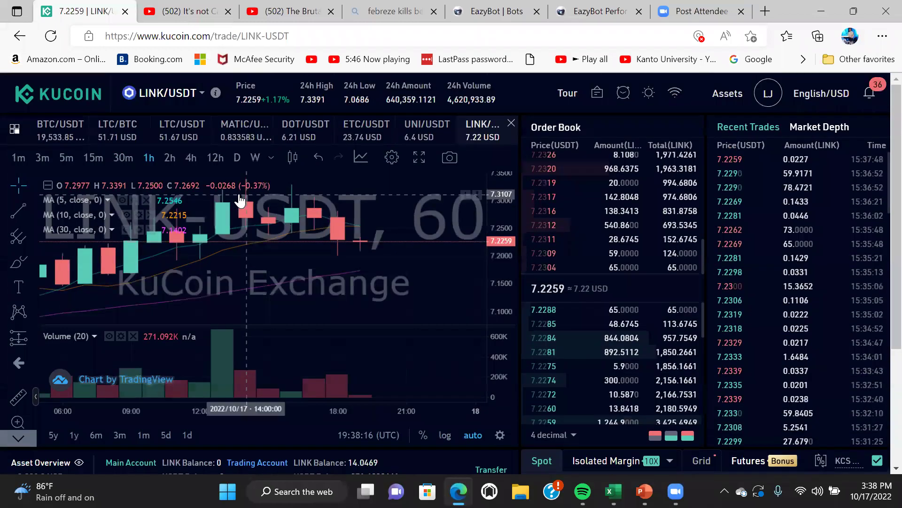
left_click(238, 158)
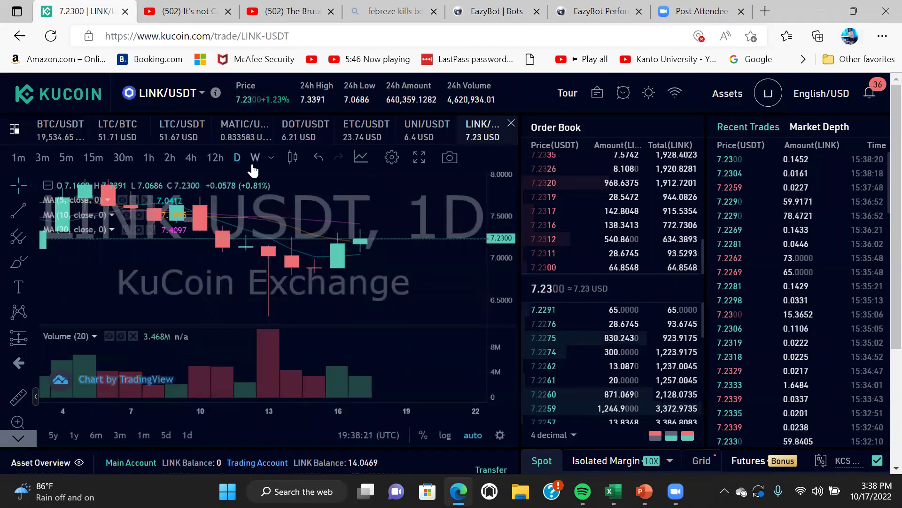
left_click(253, 167)
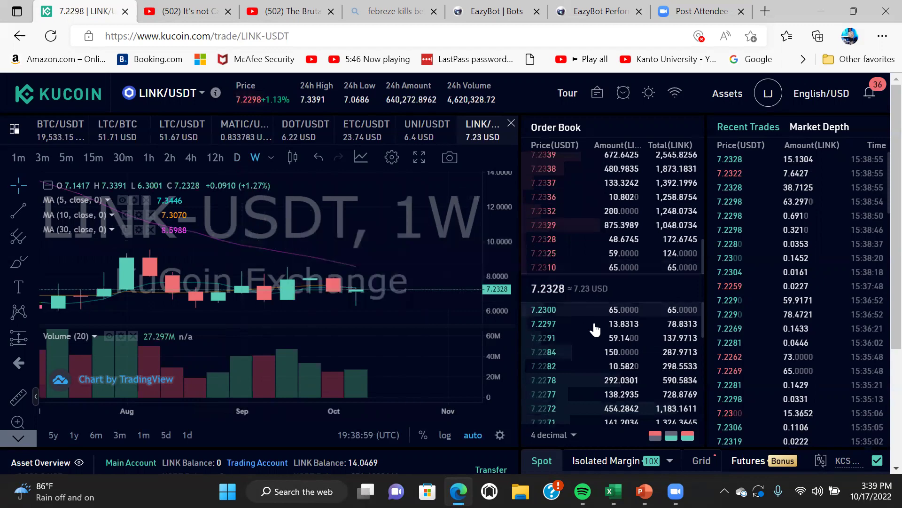
key("alt+Tab")
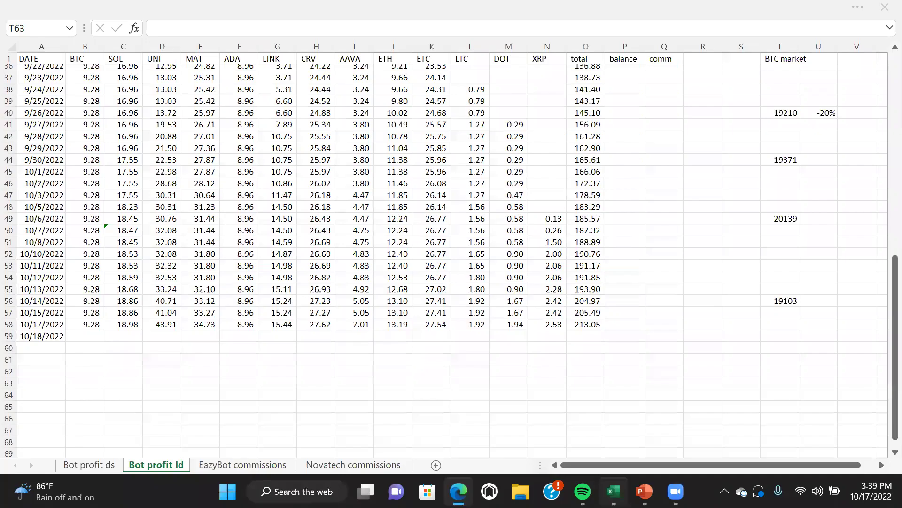
left_click(631, 349)
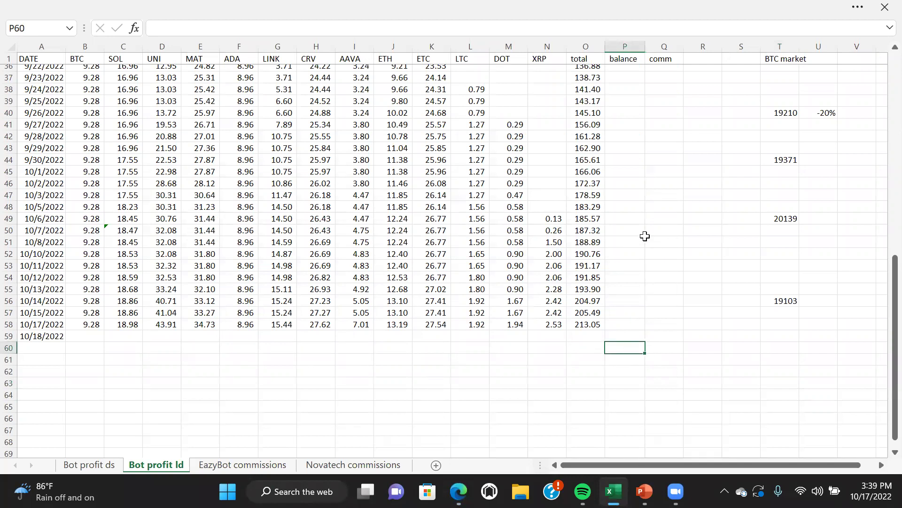
scroll(614, 312, "up", 5)
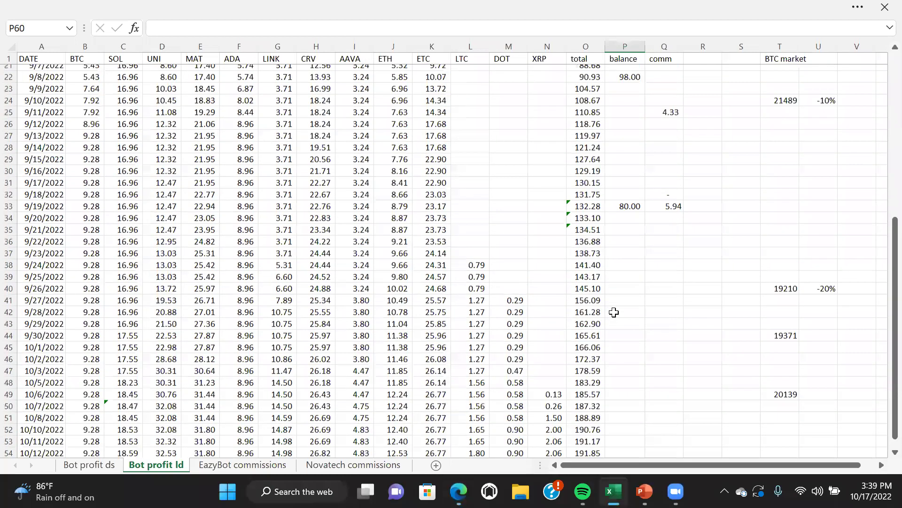
scroll(615, 312, "up", 3)
scroll(615, 312, "up", 1)
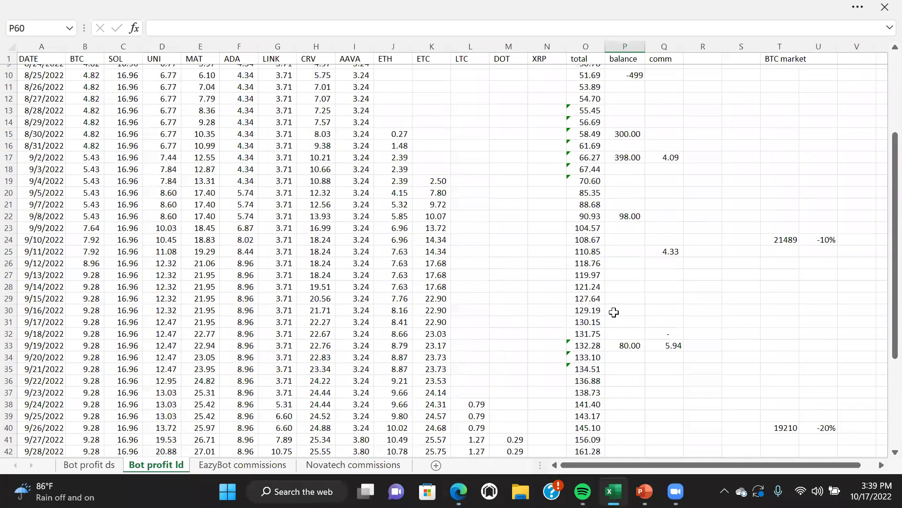
scroll(614, 312, "down", 3)
scroll(614, 312, "down", 2)
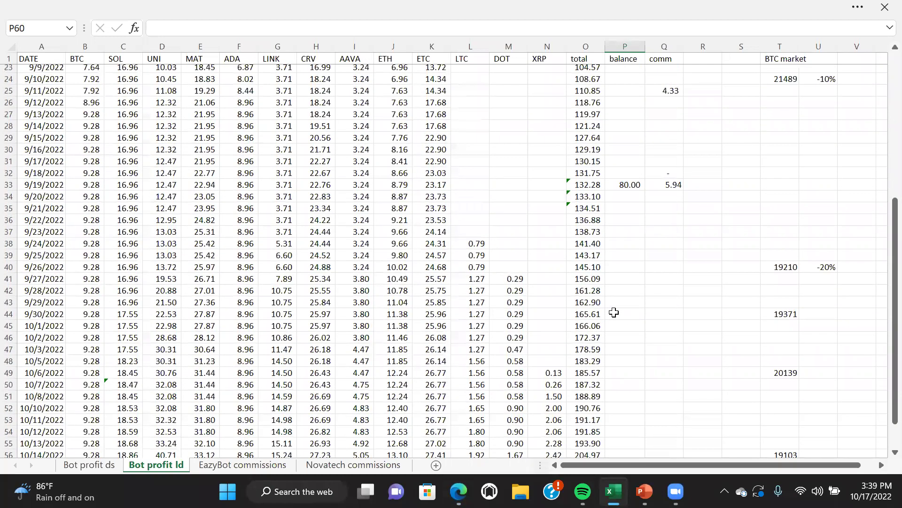
scroll(614, 312, "down", 1)
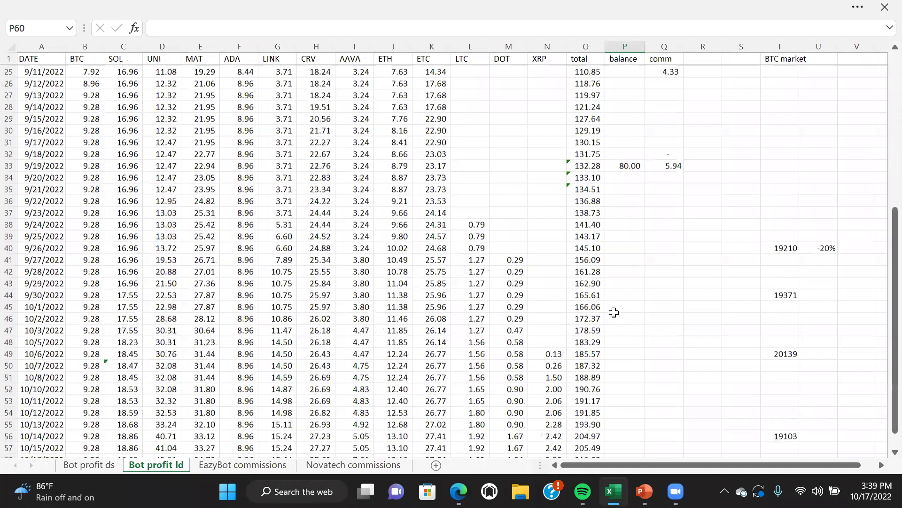
scroll(614, 312, "down", 1)
scroll(615, 312, "down", 1)
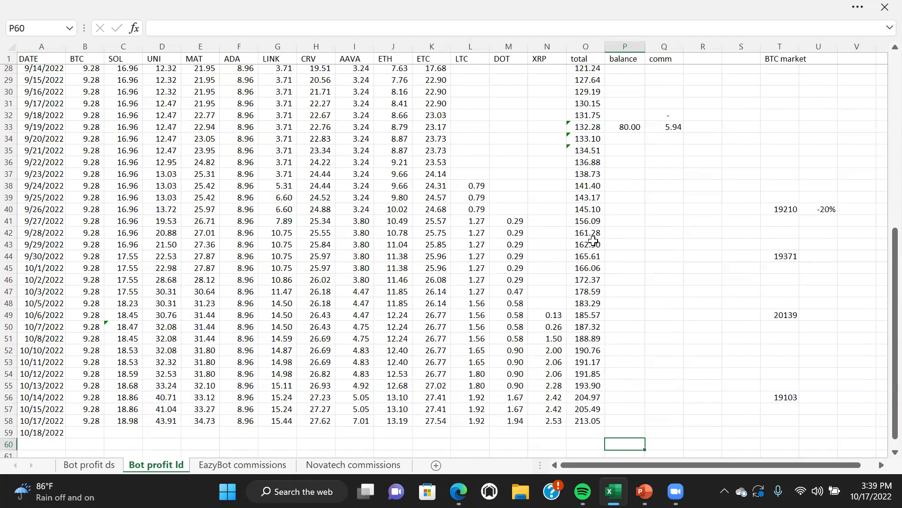
scroll(631, 291, "up", 1)
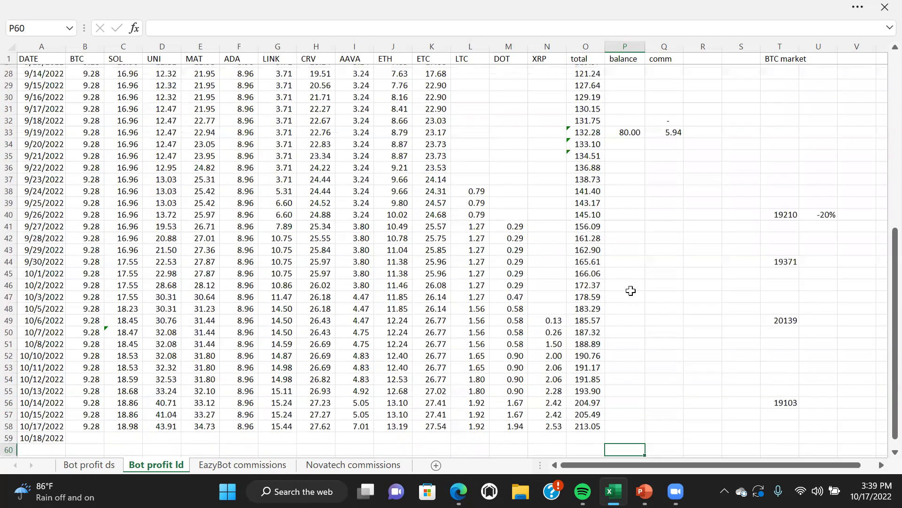
scroll(630, 291, "up", 3)
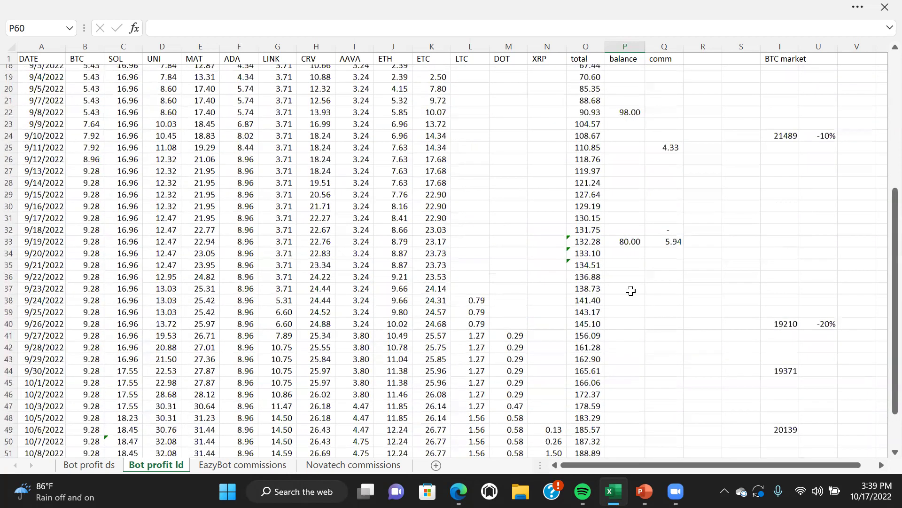
scroll(631, 291, "up", 1)
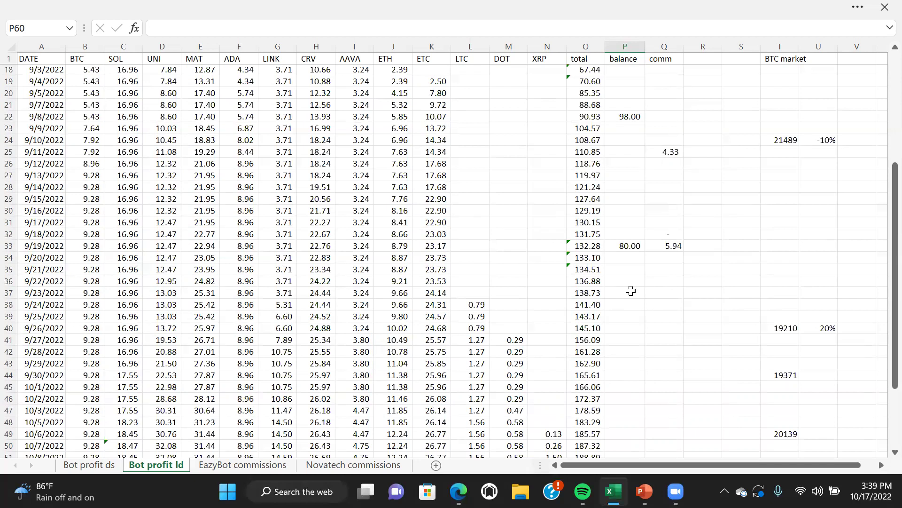
scroll(631, 291, "up", 2)
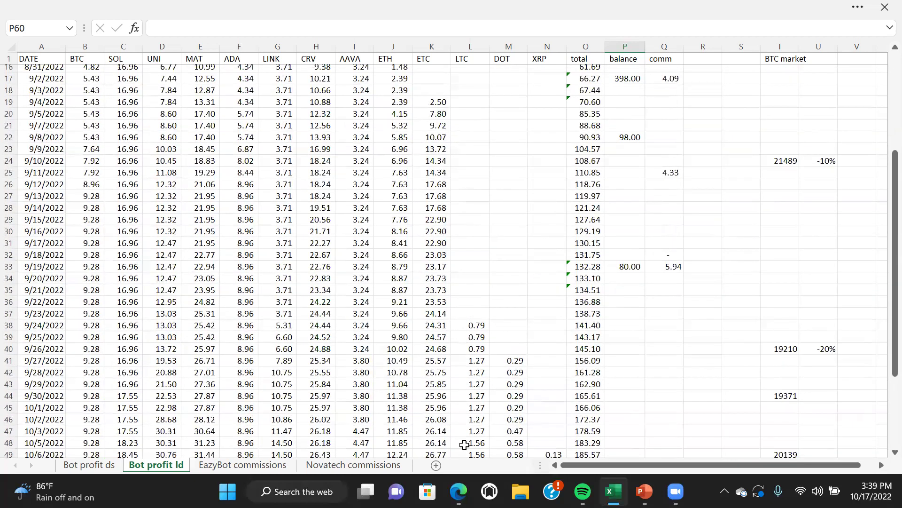
Return to EazyBot's Bots list and review each pair's total profit, e.g. MATIC/USDT +34.73.
left_click(459, 490)
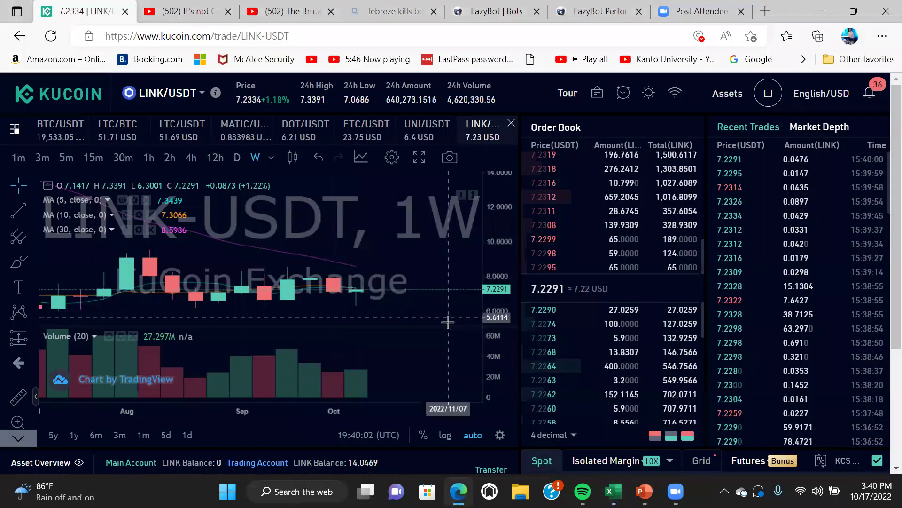
left_click(504, 11)
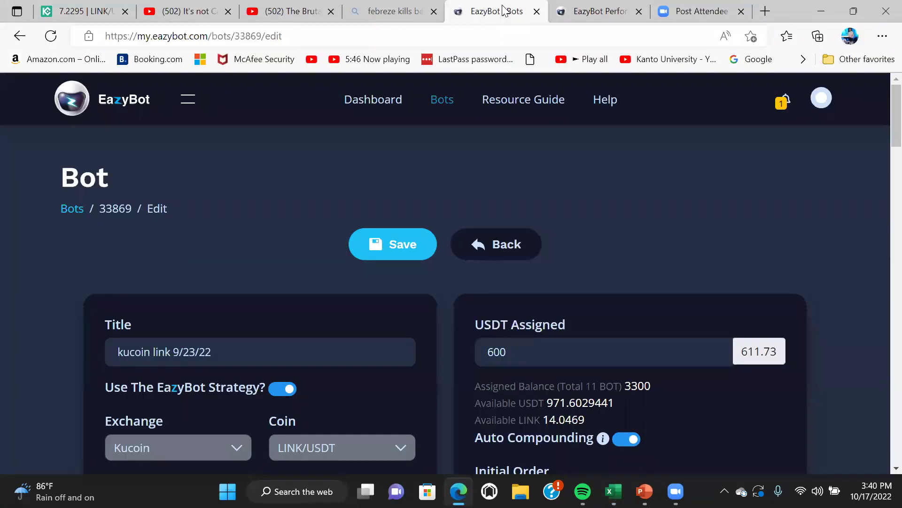
left_click(438, 112)
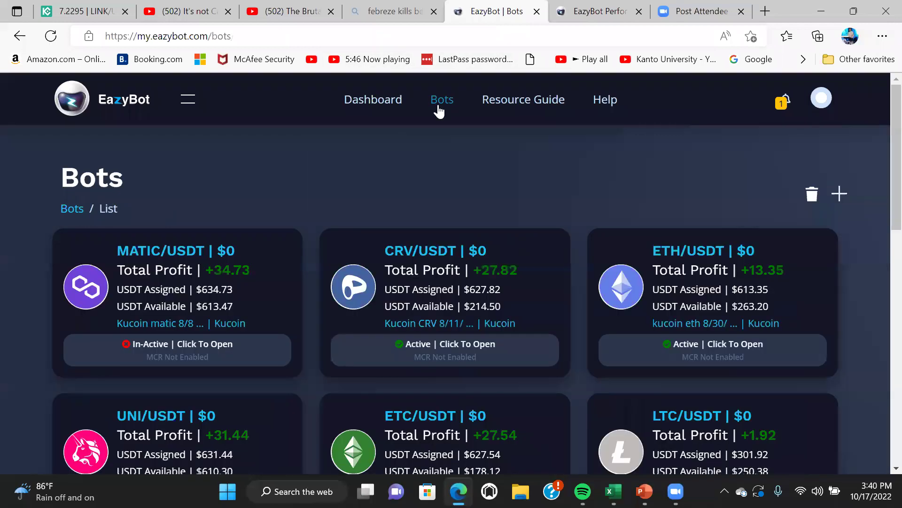
scroll(470, 155, "down", 1)
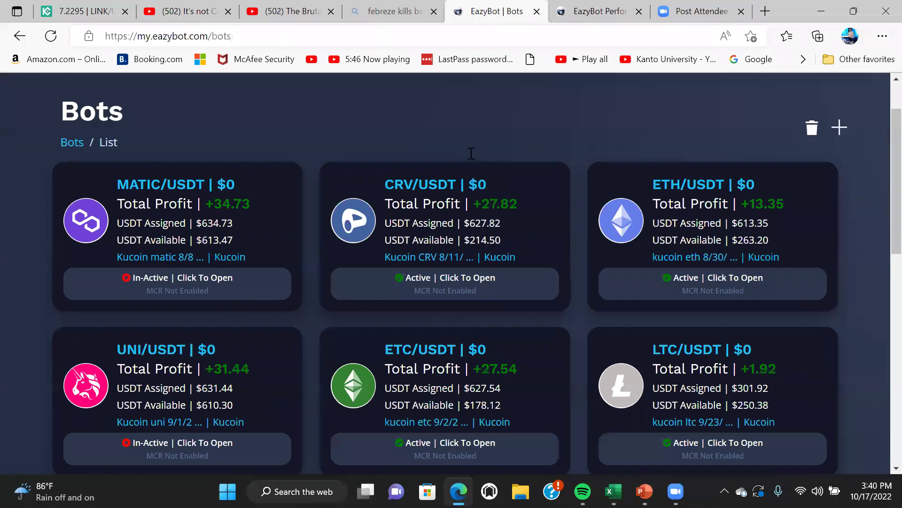
scroll(471, 158, "down", 1)
scroll(470, 152, "down", 1)
scroll(470, 153, "up", 2)
scroll(471, 154, "up", 2)
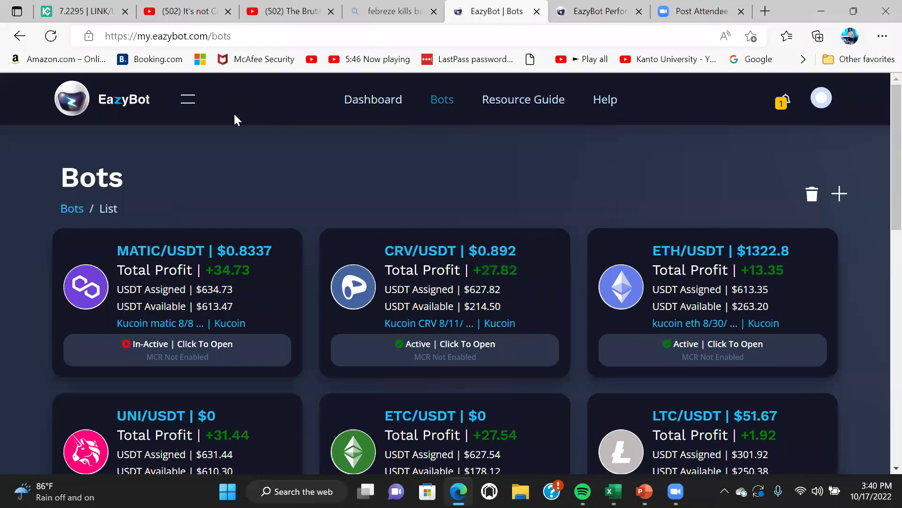
Open KuCoin's Trading Account balances and scroll down through the holdings.
left_click(88, 8)
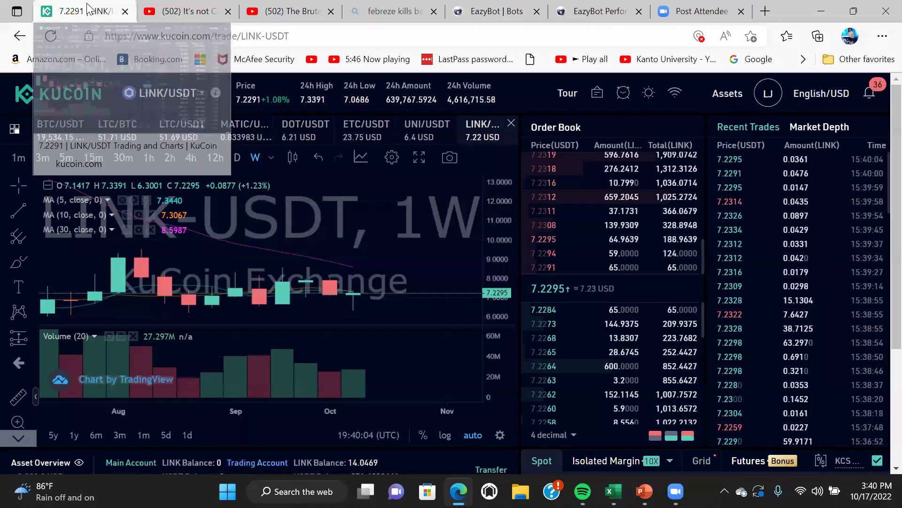
mouse_move(727, 93)
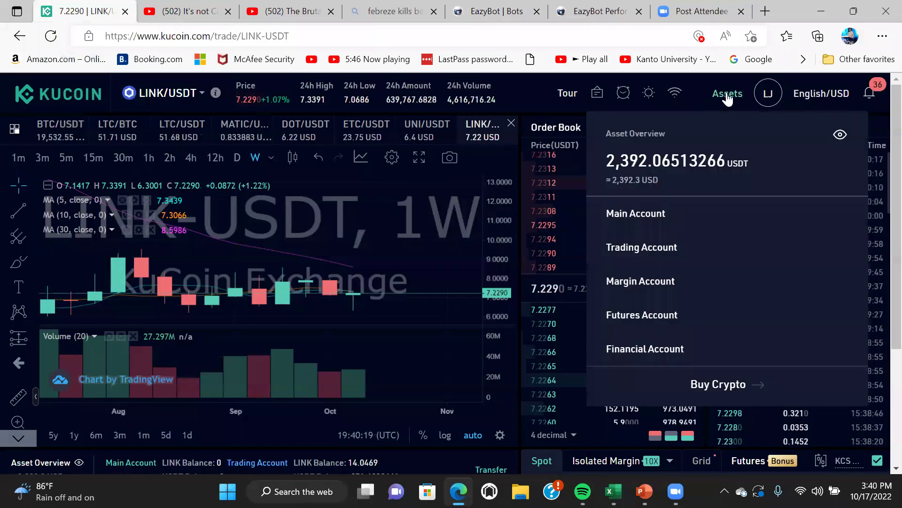
left_click(669, 250)
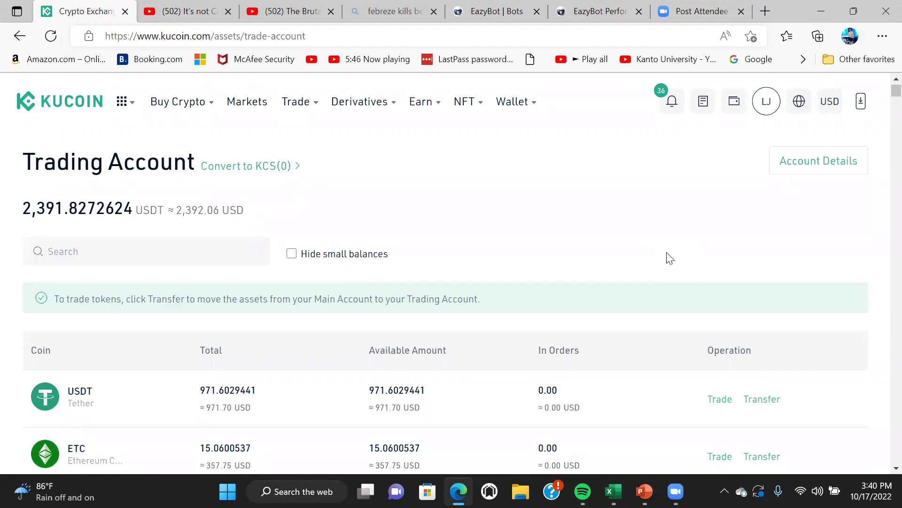
scroll(670, 259, "down", 2)
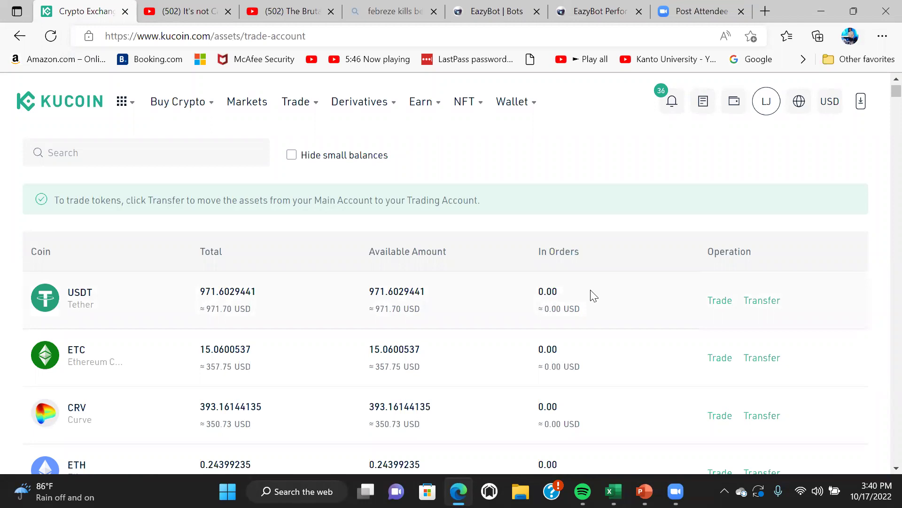
scroll(590, 295, "down", 1)
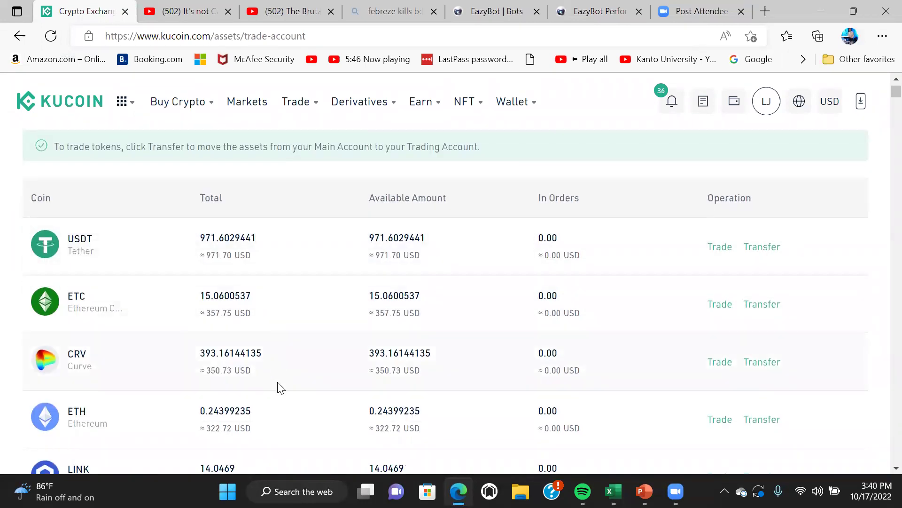
scroll(276, 407, "down", 2)
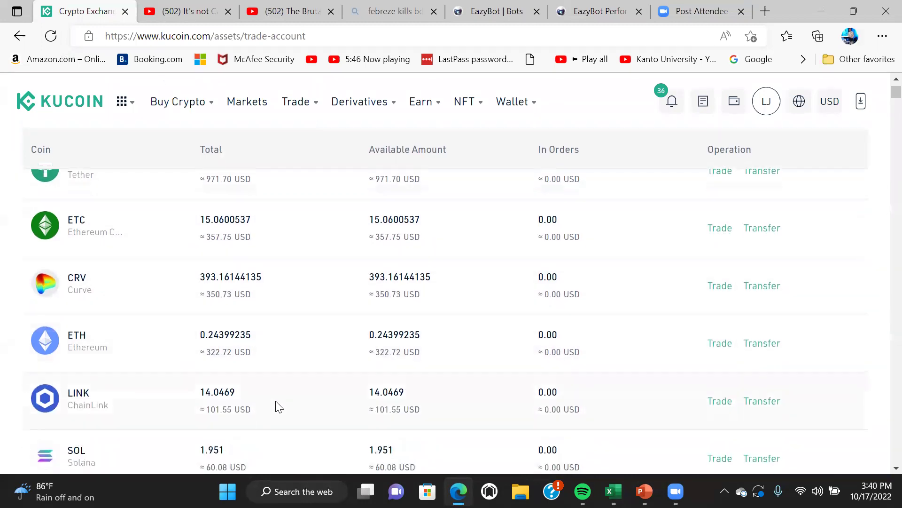
scroll(279, 407, "down", 1)
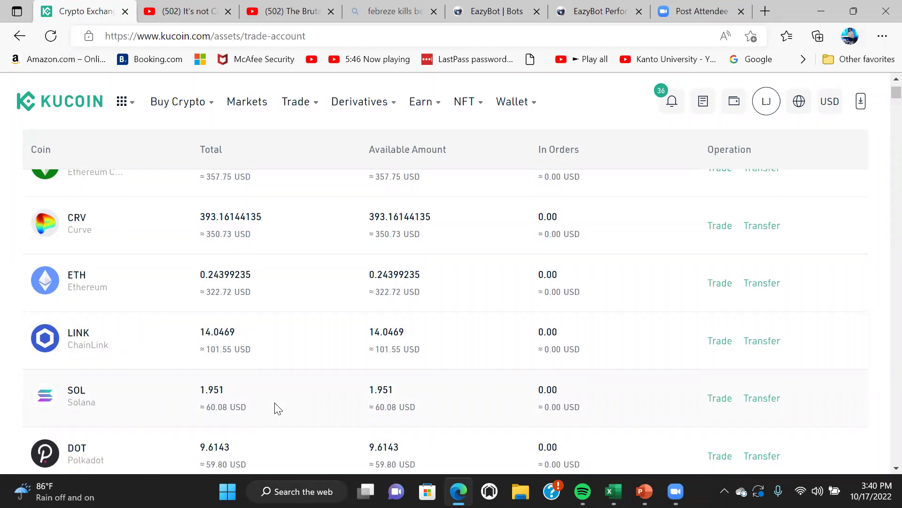
Review the USDT, ETC, CRV, ETH, LINK and SOL holdings up to the 2,391.8272624 USDT total.
scroll(278, 408, "up", 1)
scroll(278, 408, "up", 1)
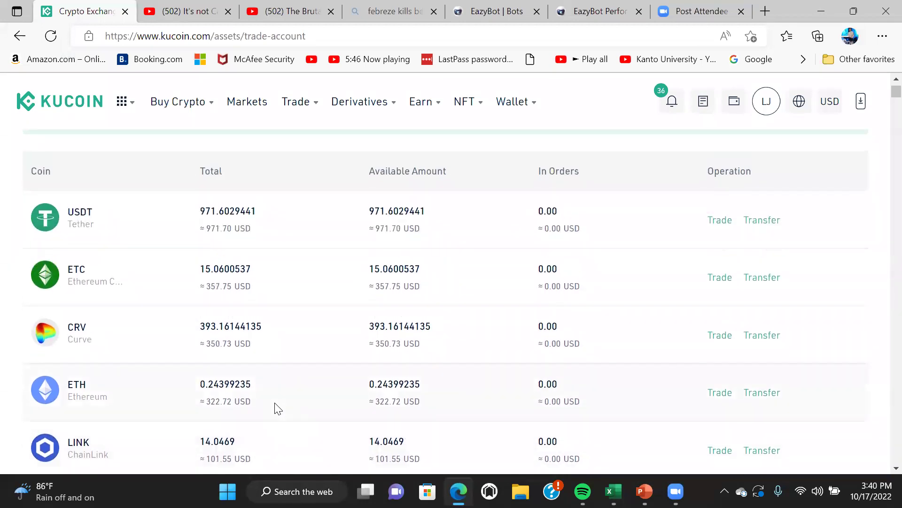
scroll(277, 408, "down", 1)
scroll(278, 408, "up", 2)
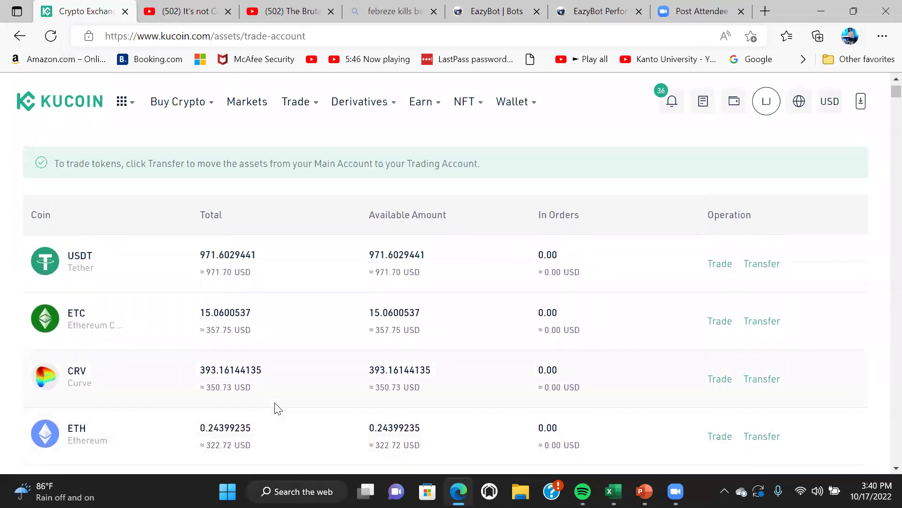
scroll(278, 408, "up", 1)
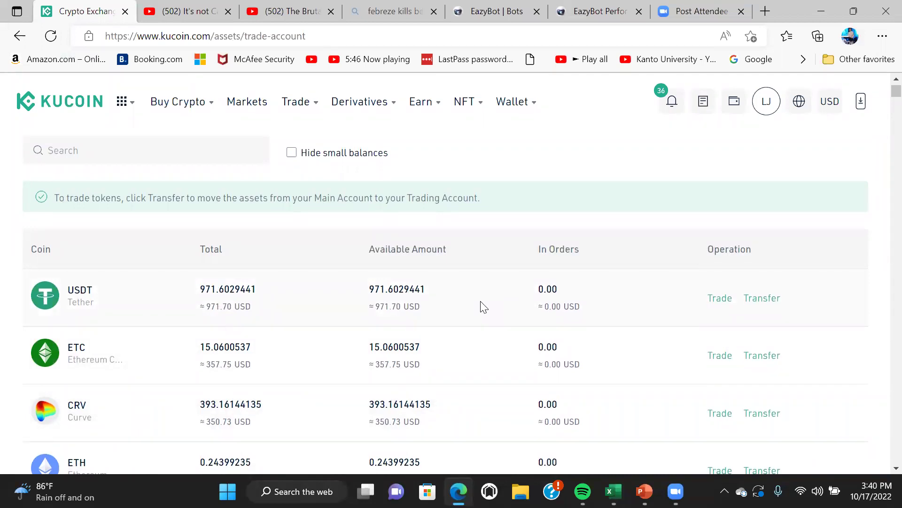
scroll(484, 307, "down", 3)
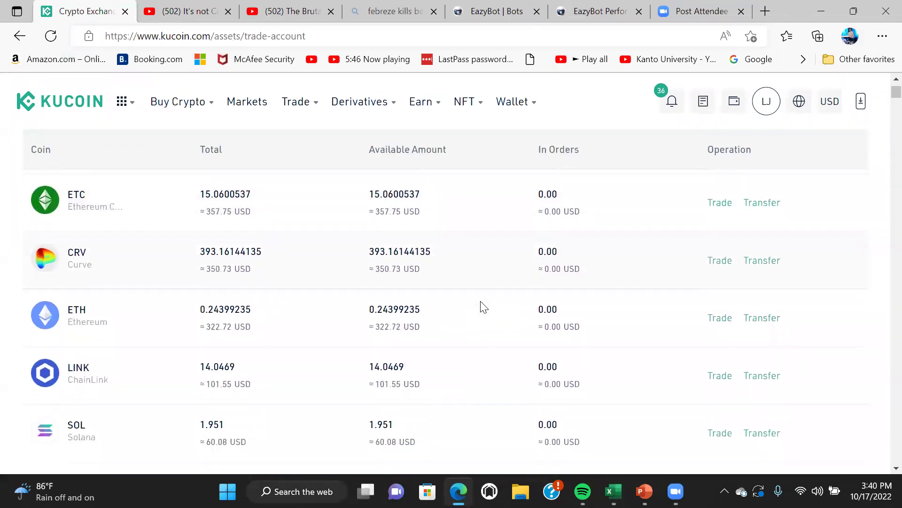
scroll(484, 307, "down", 4)
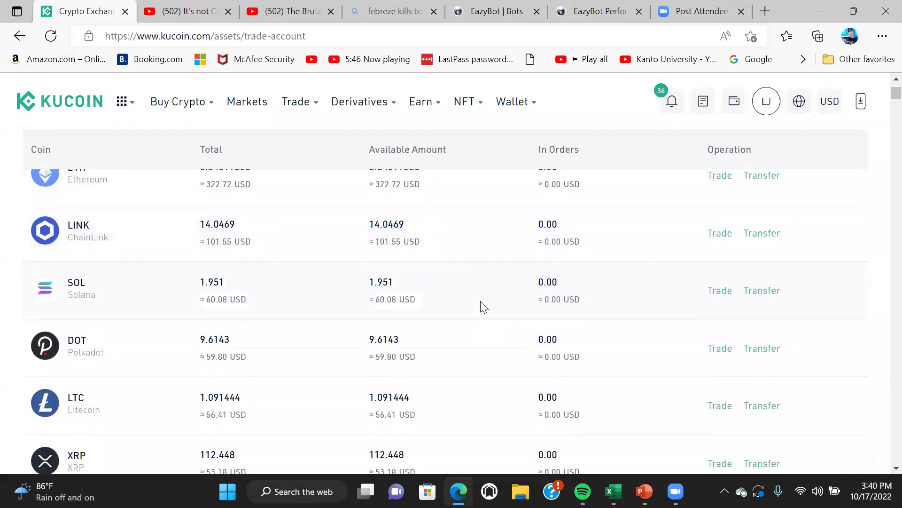
scroll(483, 307, "down", 1)
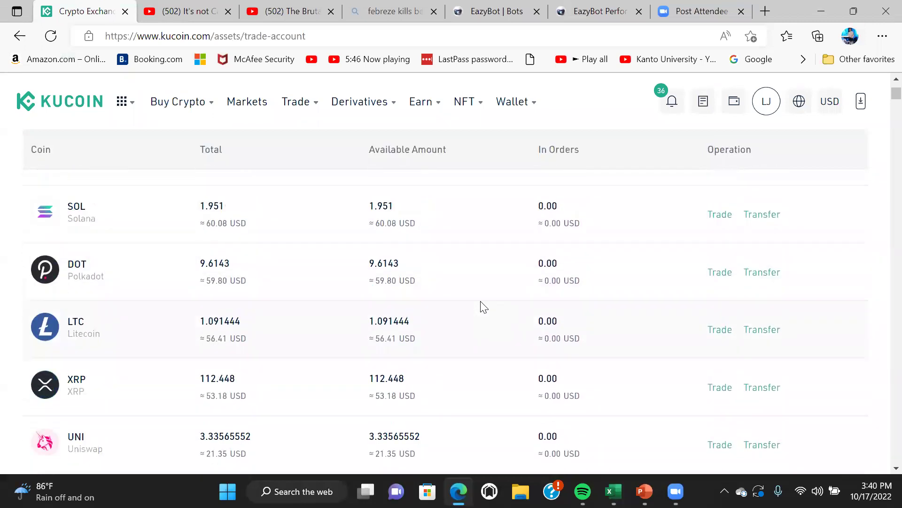
scroll(484, 307, "up", 5)
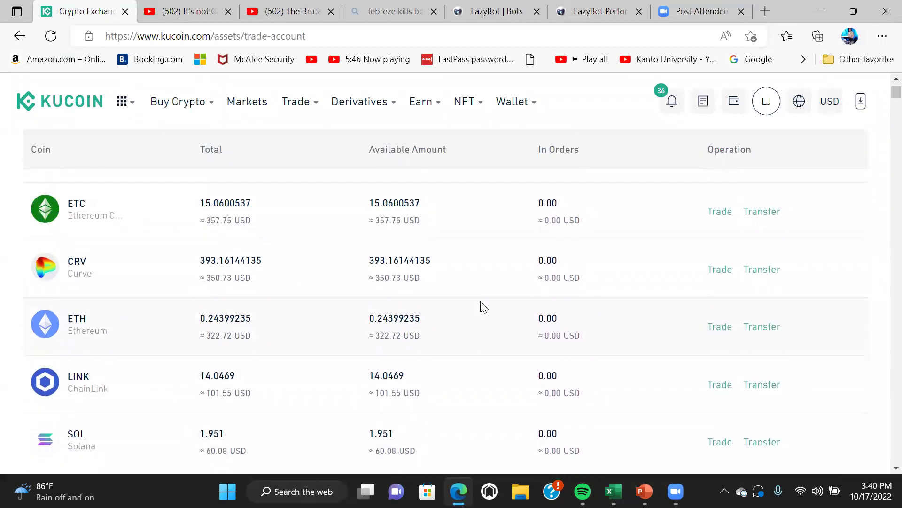
scroll(483, 307, "up", 1)
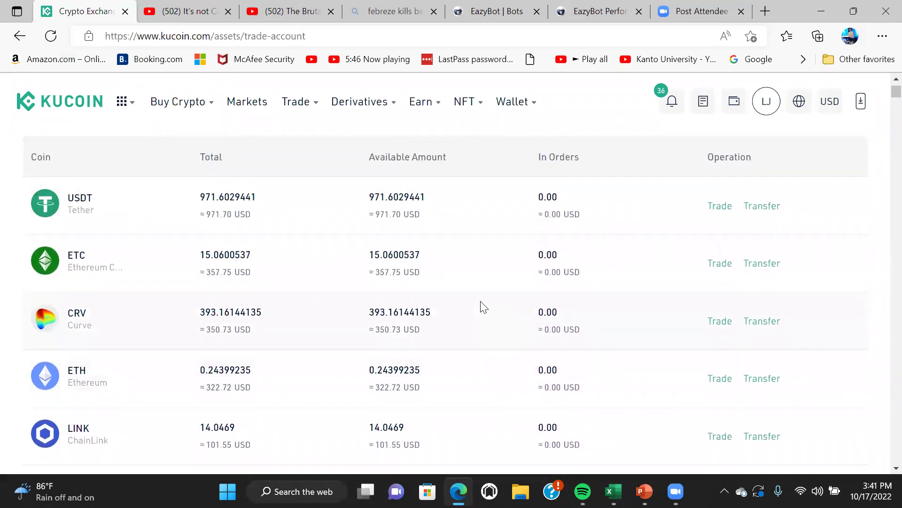
scroll(484, 307, "up", 1)
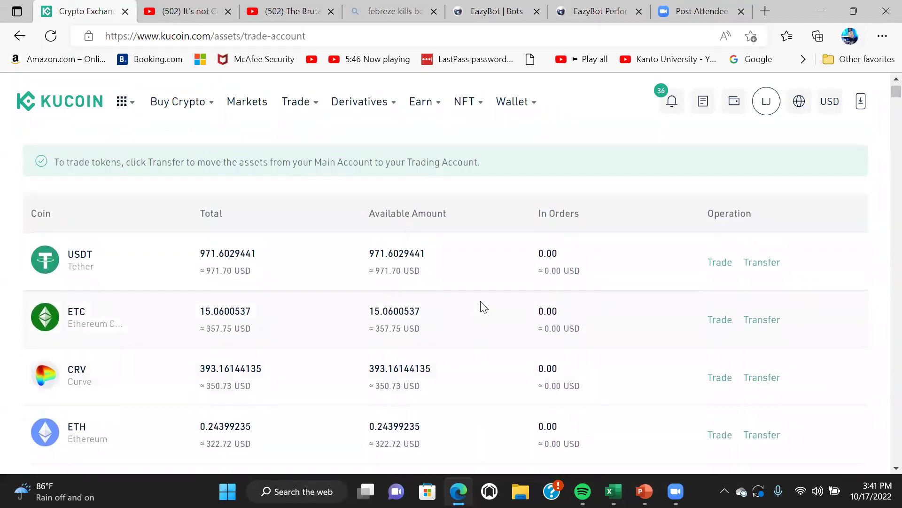
scroll(484, 307, "up", 2)
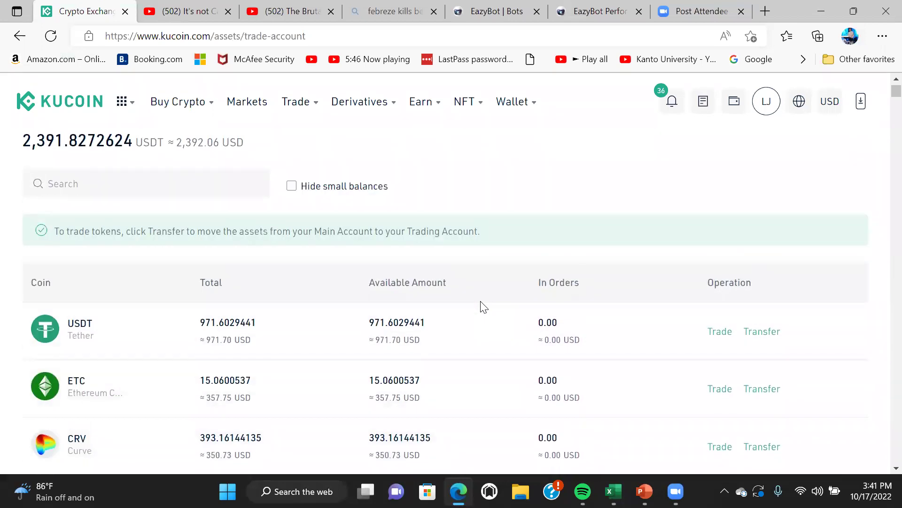
scroll(483, 307, "up", 1)
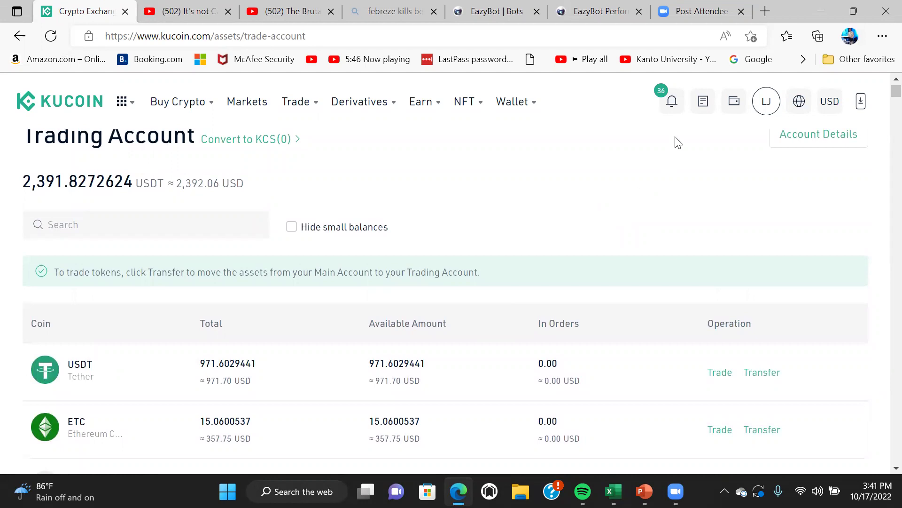
mouse_move(729, 115)
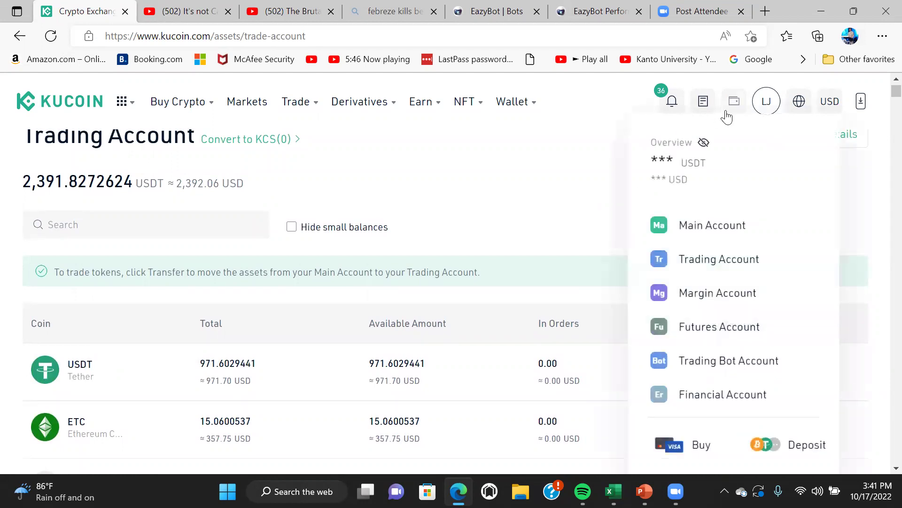
Go to the Main Account's deposit history, then Withdrawal History showing 49.00 and 374.00 USDT withdrawals.
left_click(705, 222)
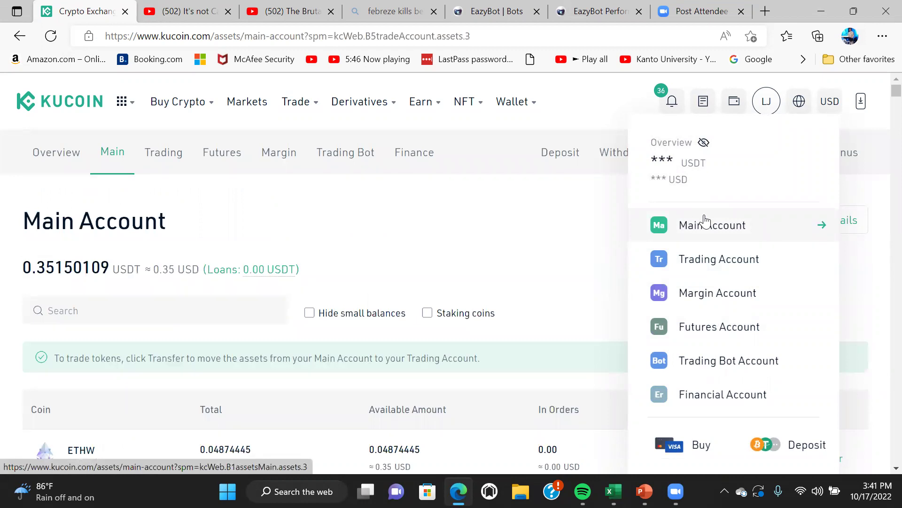
right_click(705, 221)
left_click(548, 237)
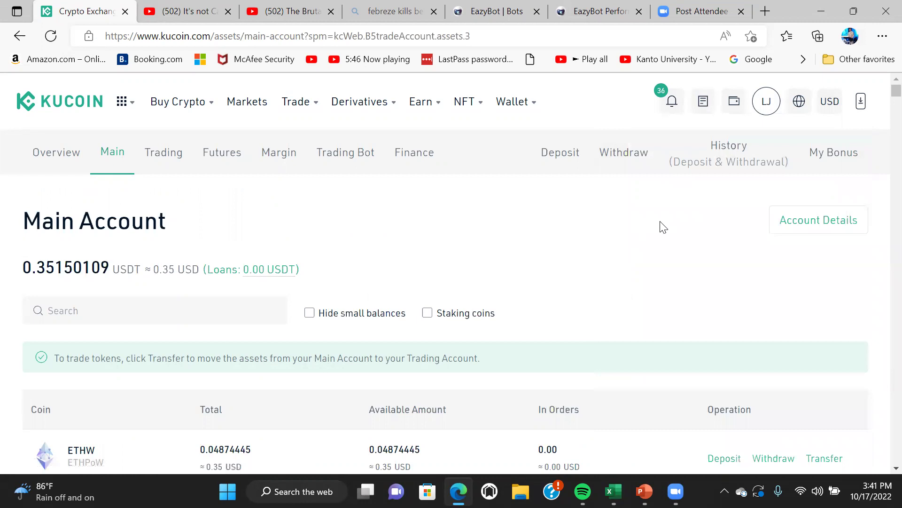
left_click(725, 165)
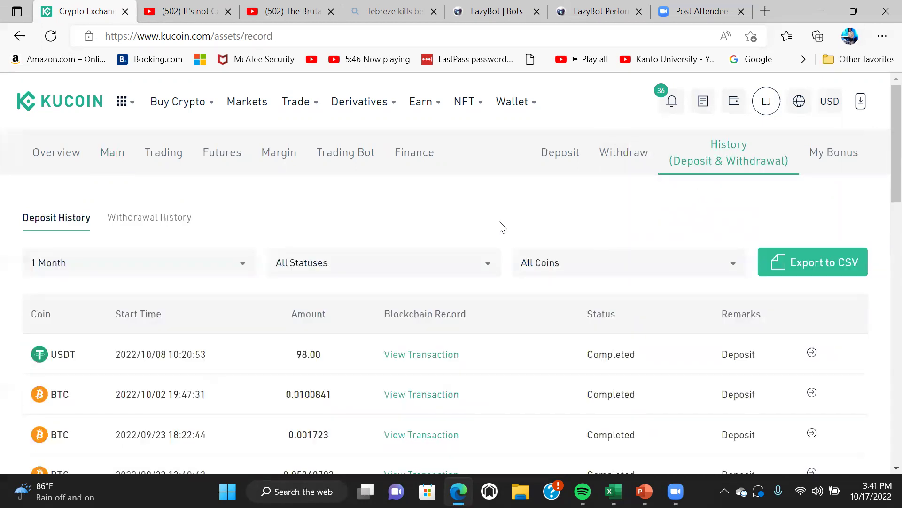
left_click(160, 220)
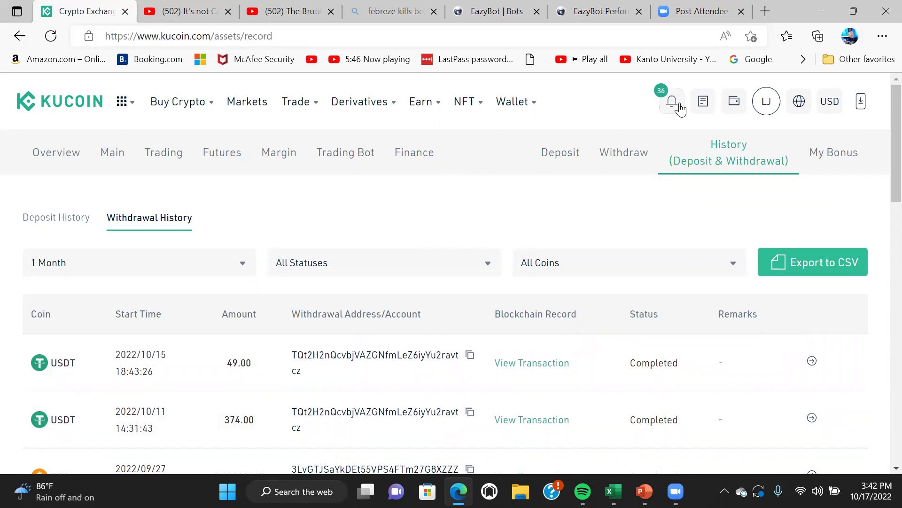
Switch back to the Trading Account and scroll through its 2,391.31704888 USDT holdings.
mouse_move(729, 99)
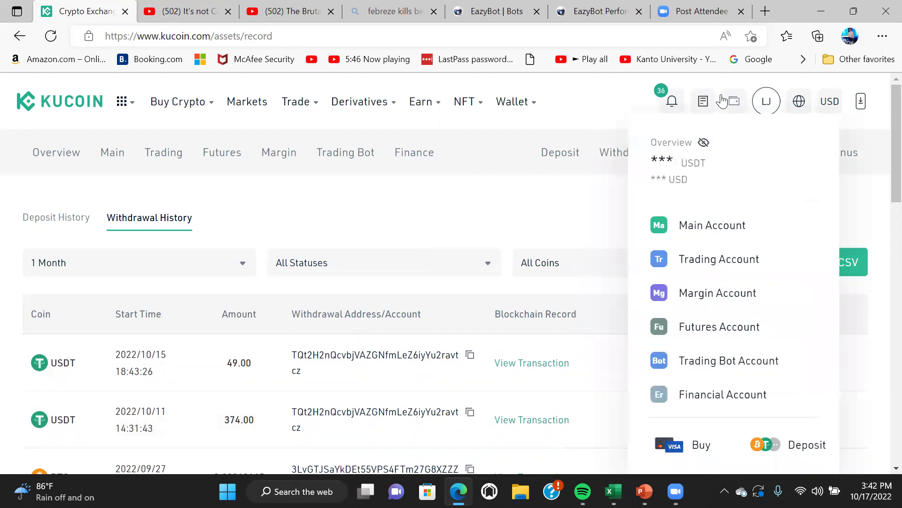
left_click(715, 252)
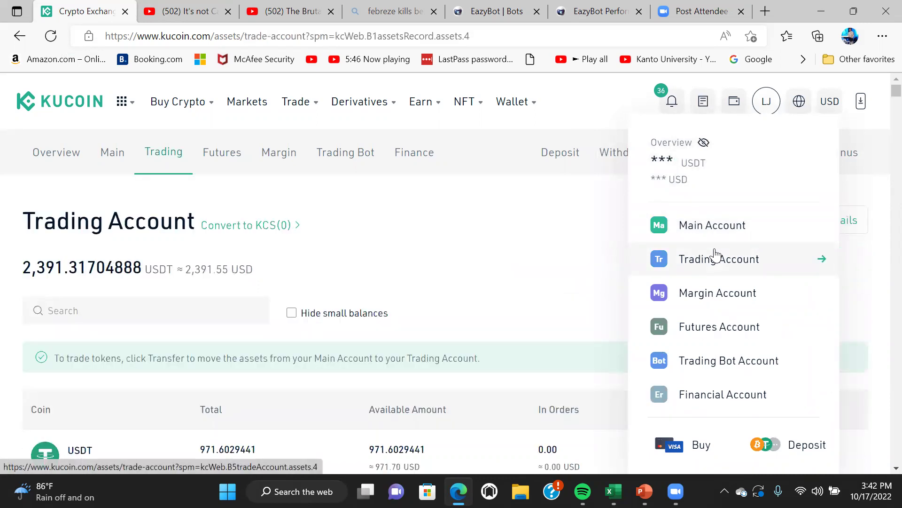
scroll(557, 263, "down", 1)
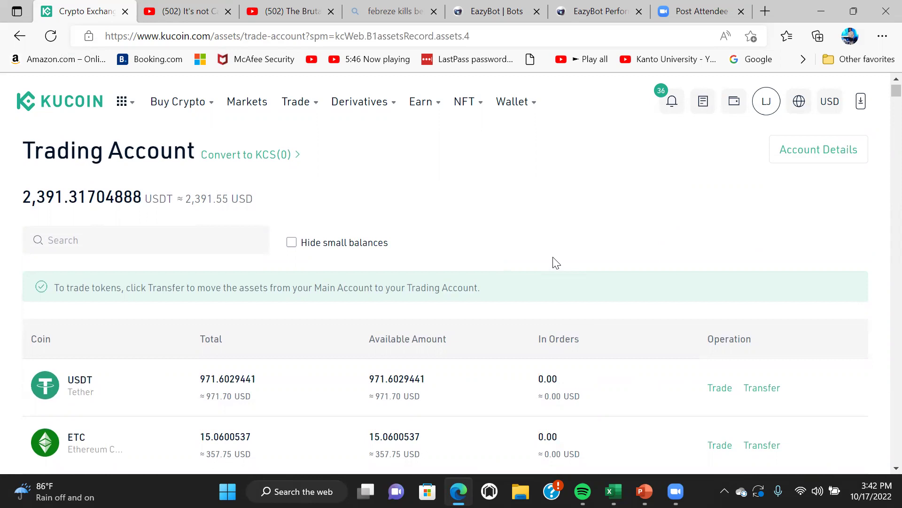
scroll(556, 263, "down", 2)
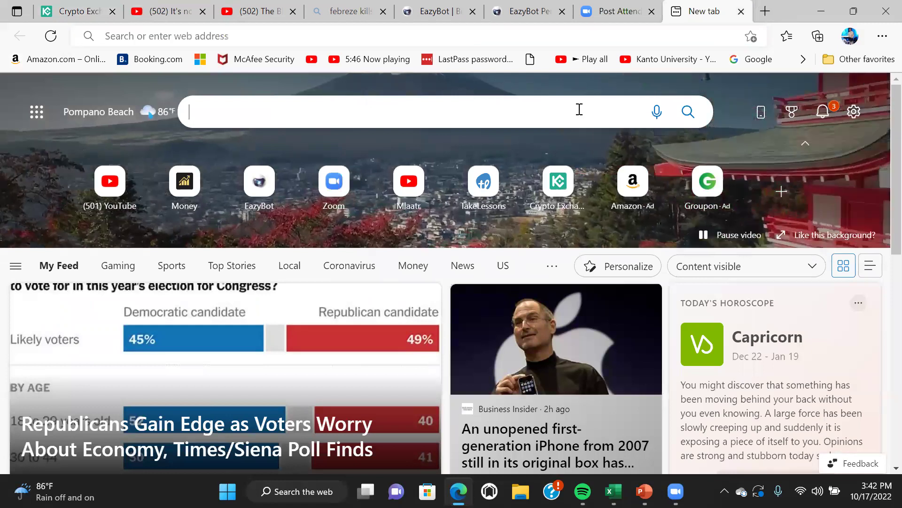
Search Bing for 'ftx.us' from the new tab.
left_click(580, 109)
type("f")
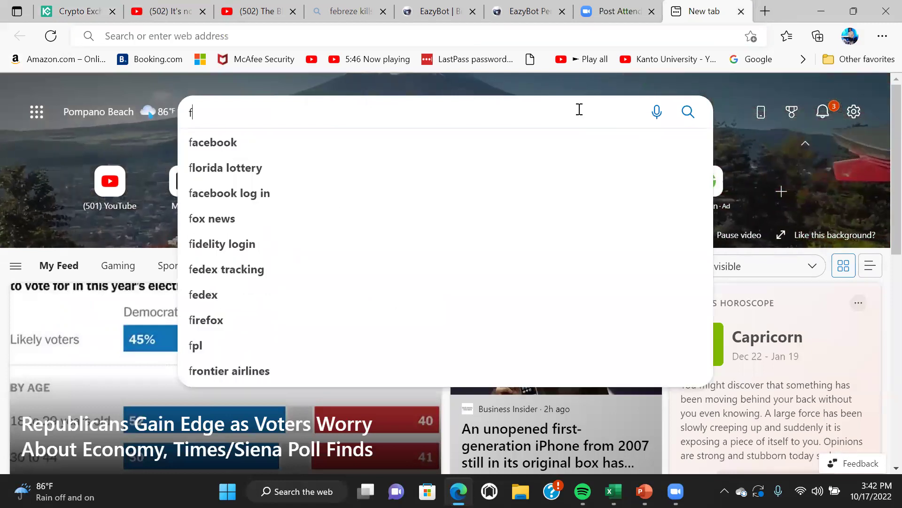
type("tx")
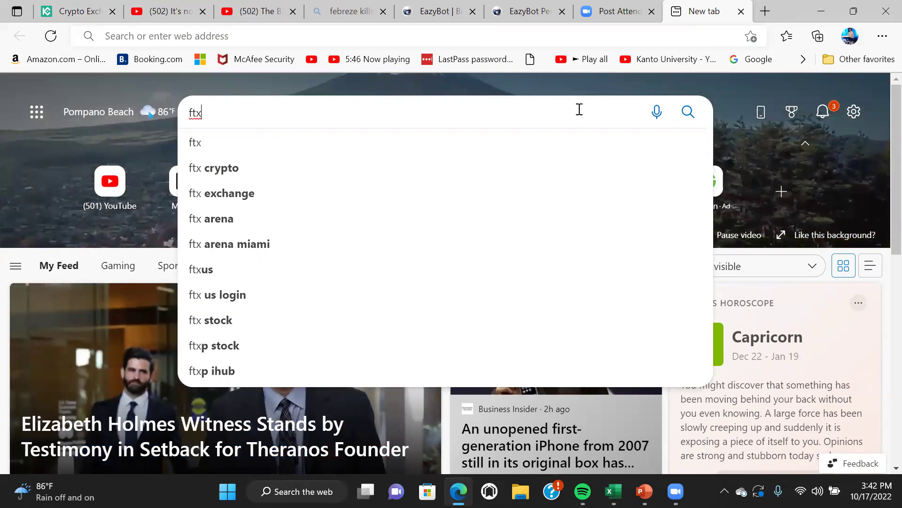
type(".u")
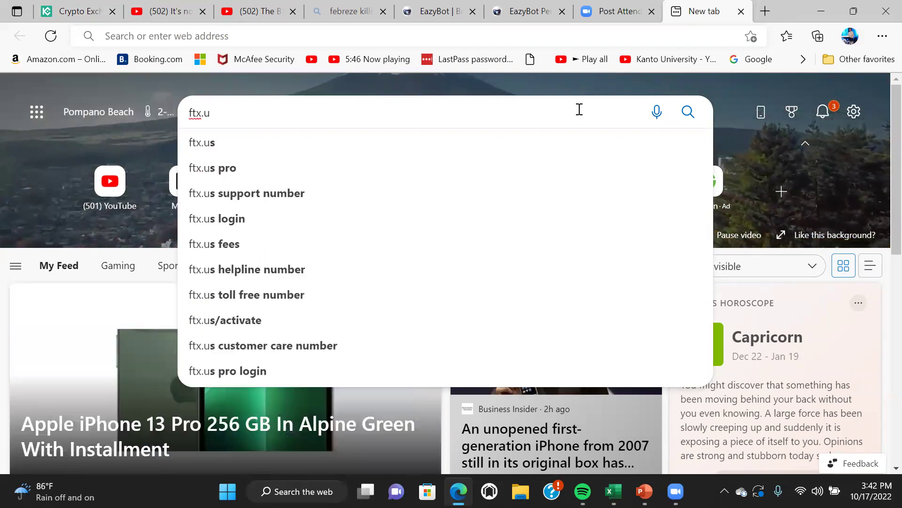
type("s")
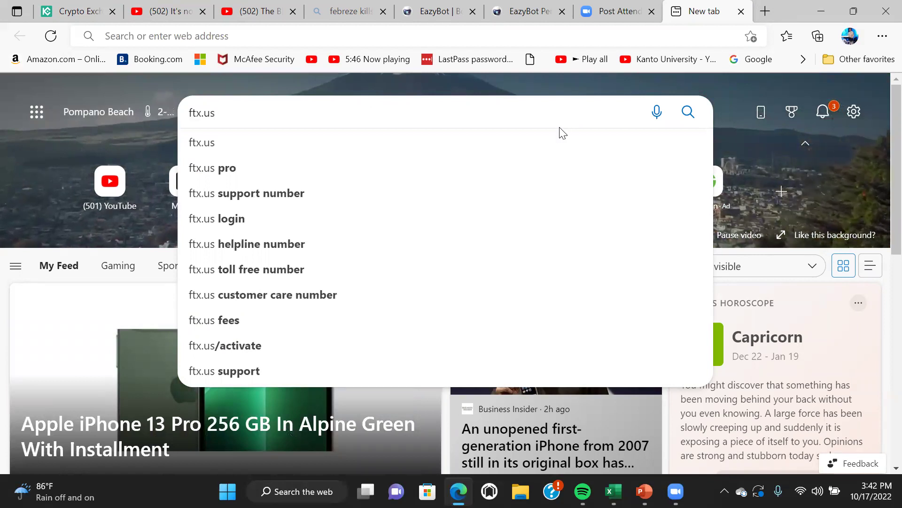
left_click(563, 144)
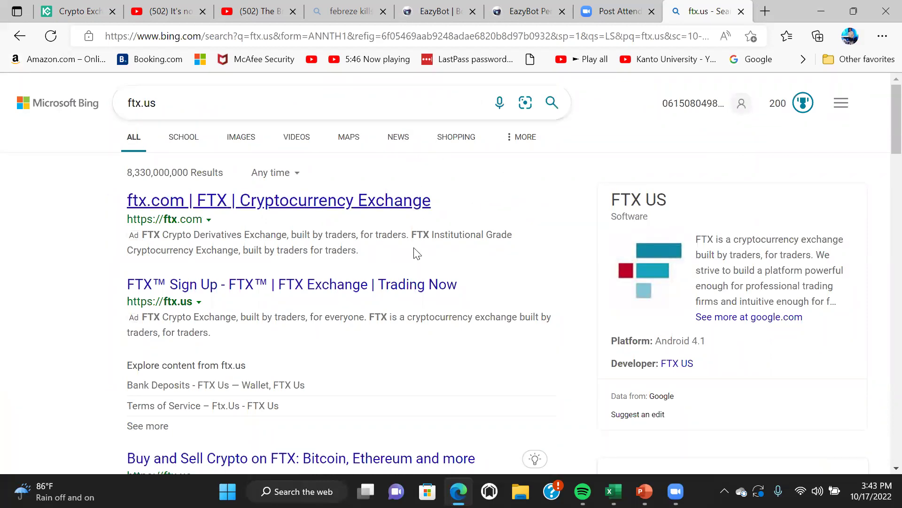
Open the FTX US result in a new tab, log in and enter the SMS verification code.
right_click(401, 284)
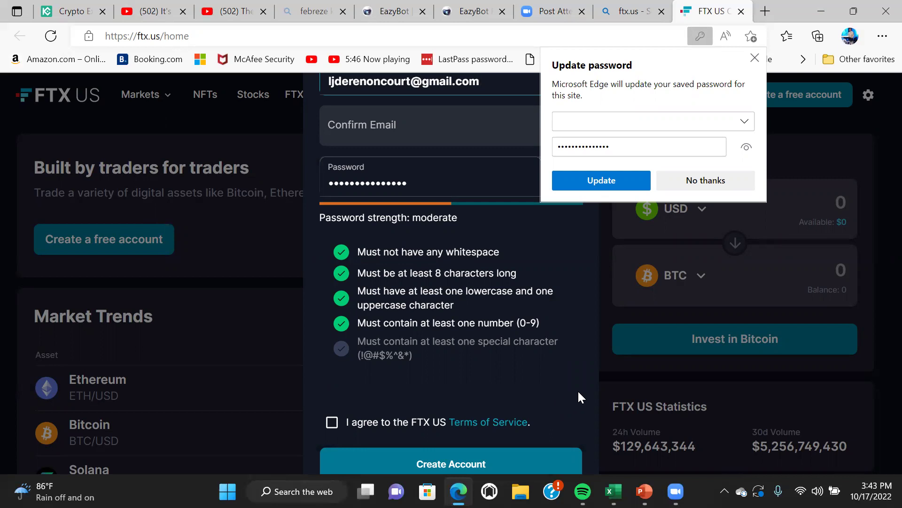
left_click(755, 59)
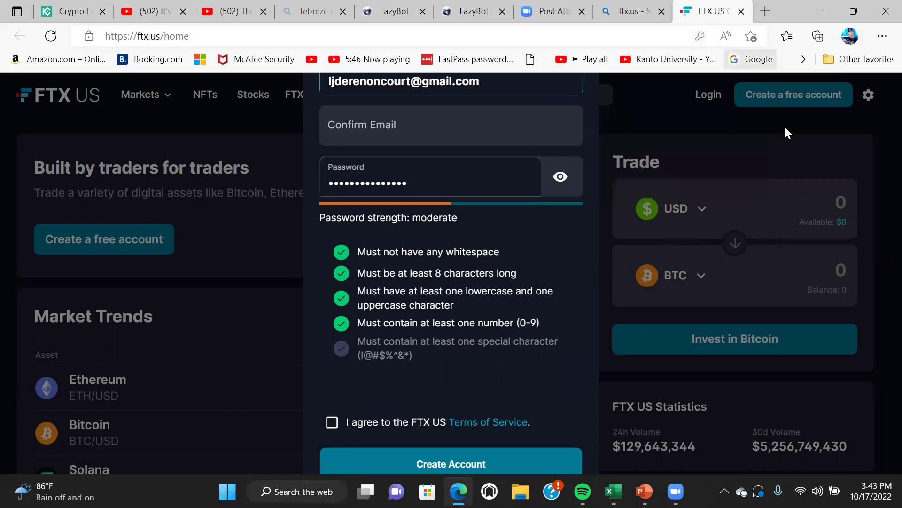
left_click(704, 94)
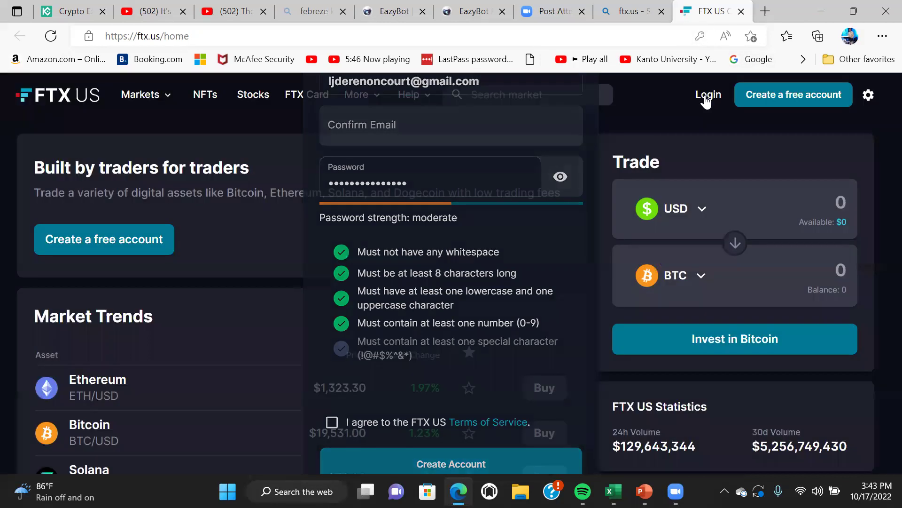
left_click(705, 96)
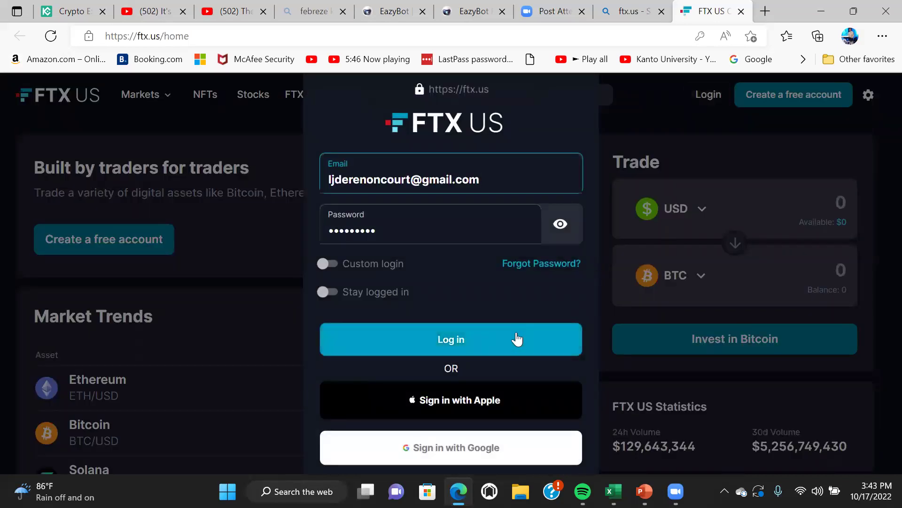
left_click(517, 337)
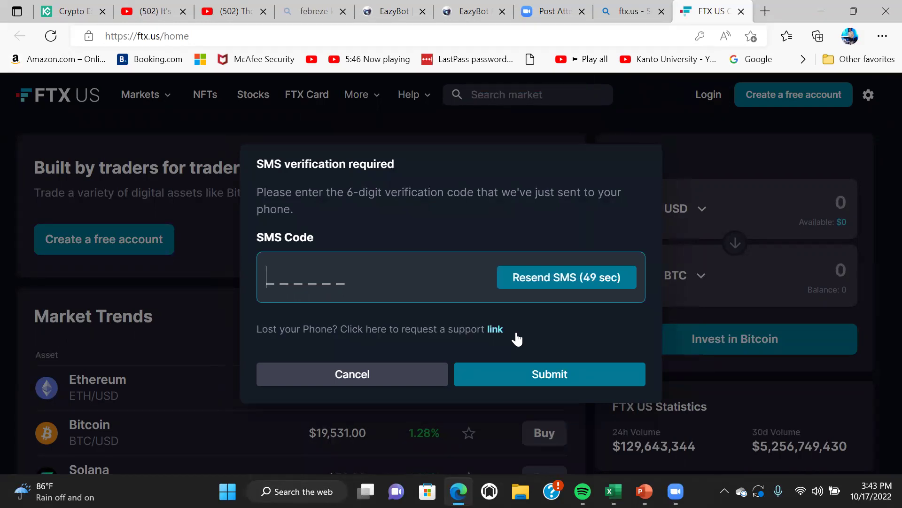
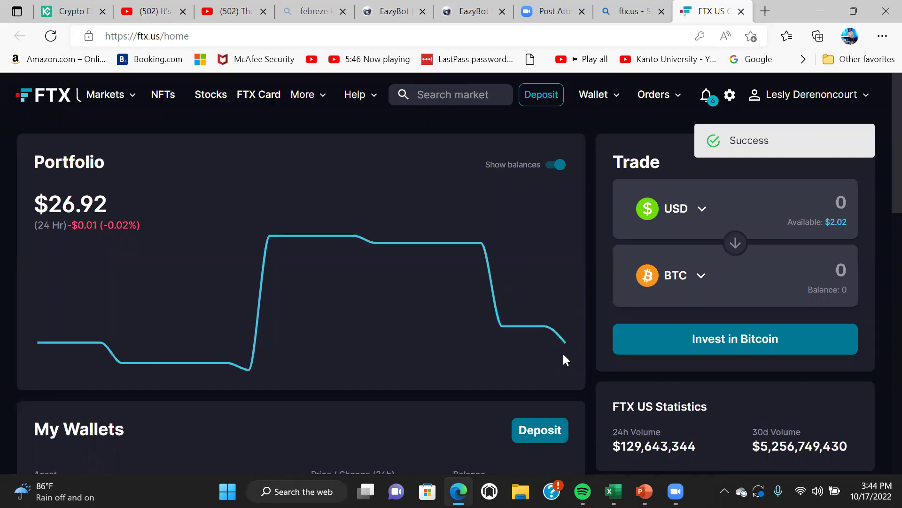
scroll(562, 361, "down", 3)
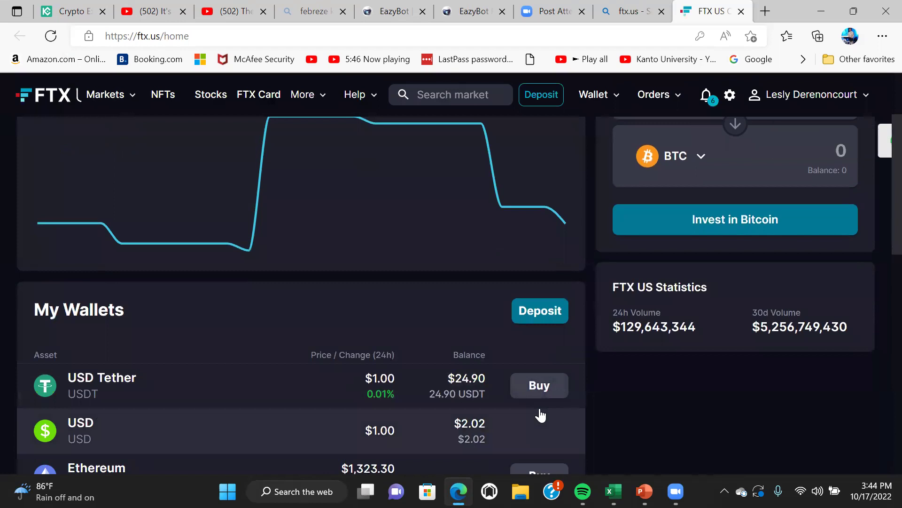
scroll(618, 417, "down", 2)
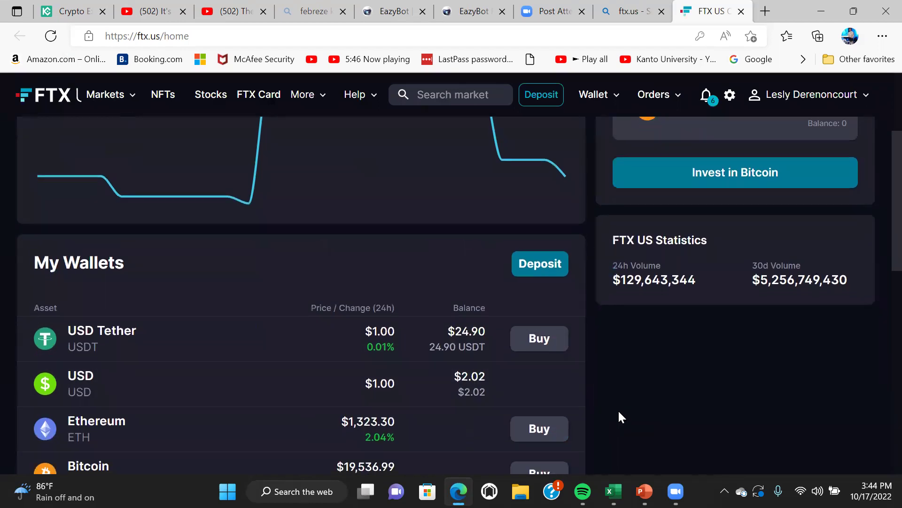
scroll(619, 413, "up", 2)
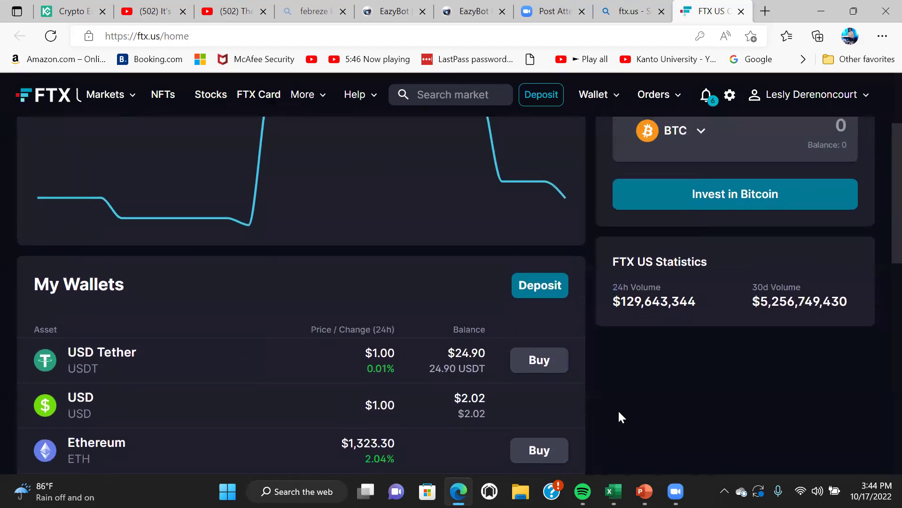
scroll(619, 410, "up", 3)
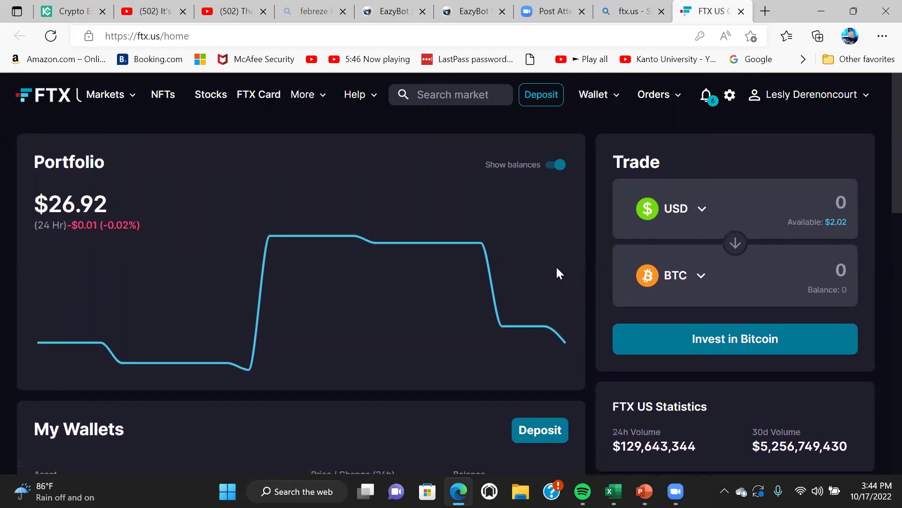
scroll(556, 284, "down", 1)
scroll(556, 284, "up", 1)
scroll(546, 233, "down", 1)
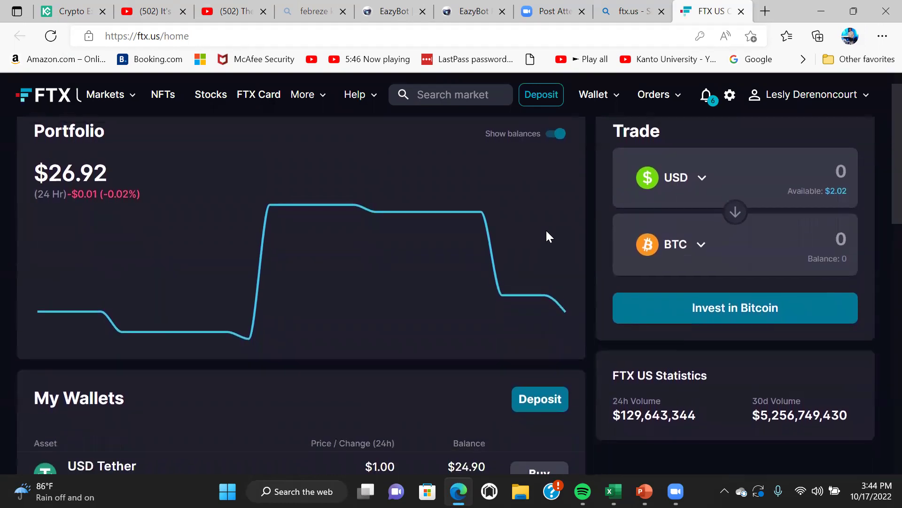
scroll(547, 232, "up", 1)
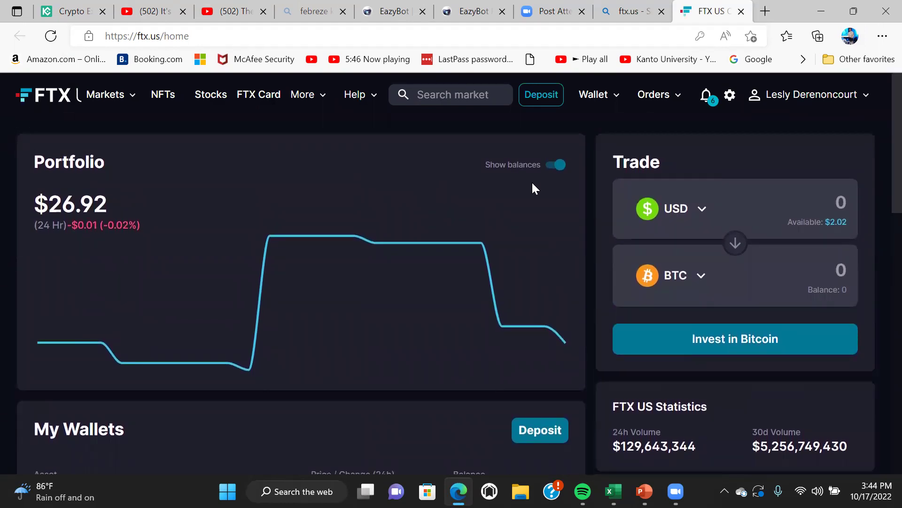
scroll(558, 246, "down", 8)
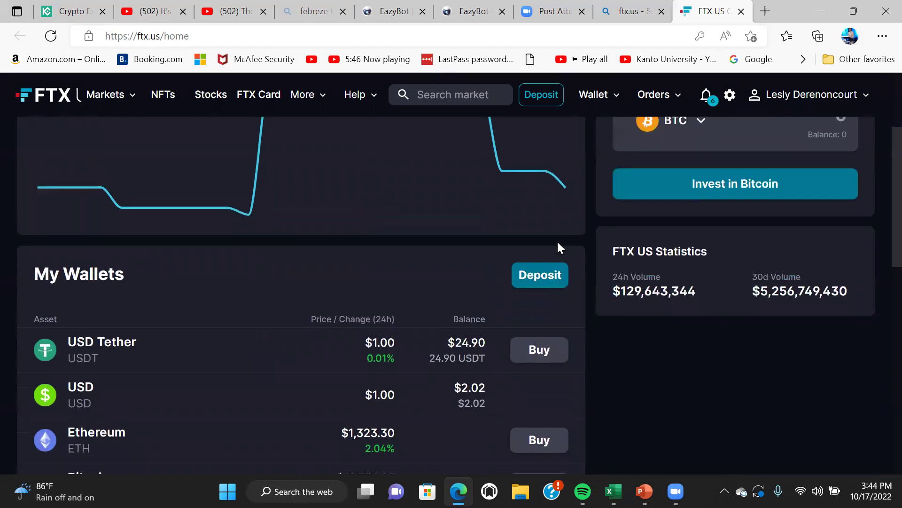
scroll(558, 248, "down", 1)
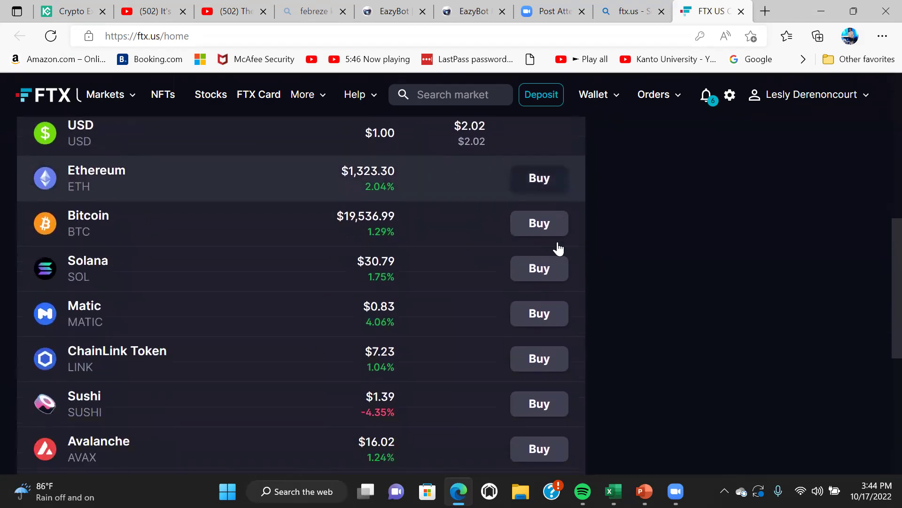
scroll(558, 248, "up", 6)
scroll(558, 248, "up", 1)
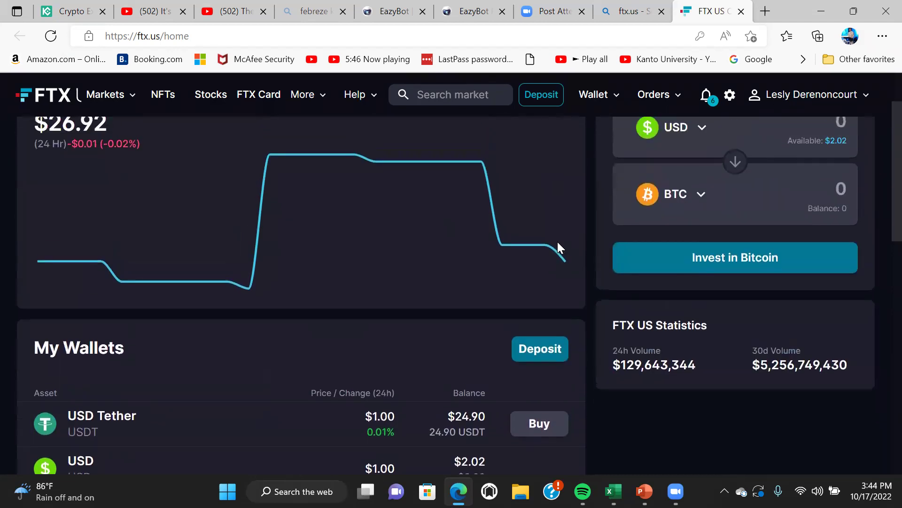
scroll(543, 301, "up", 2)
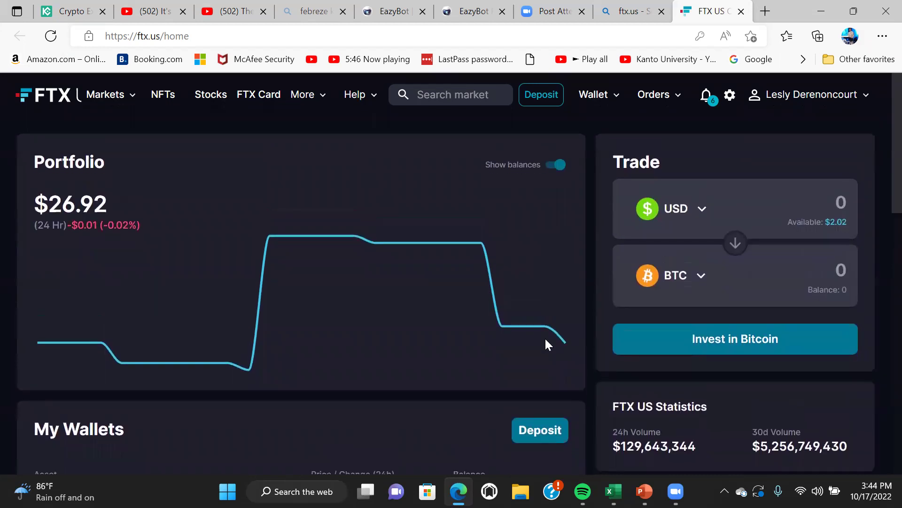
View FTX US's USD deposit options, then close them.
right_click(546, 425)
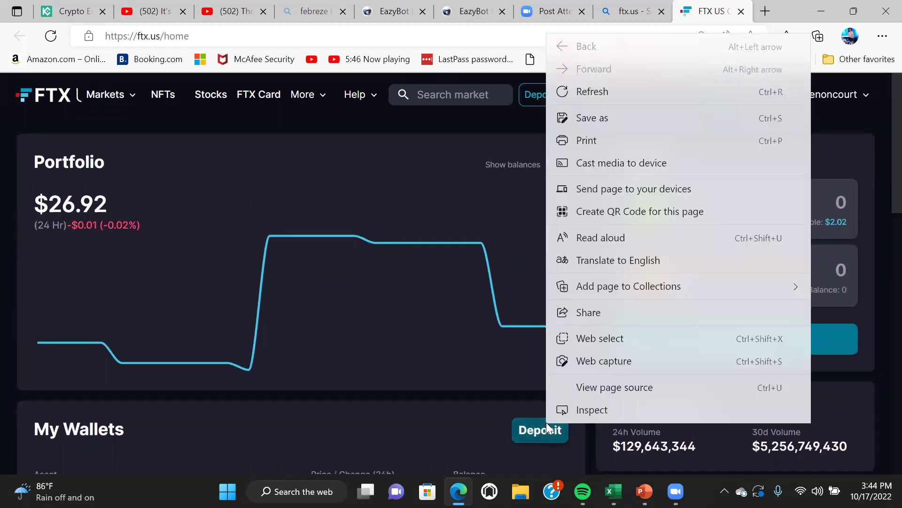
left_click(546, 422)
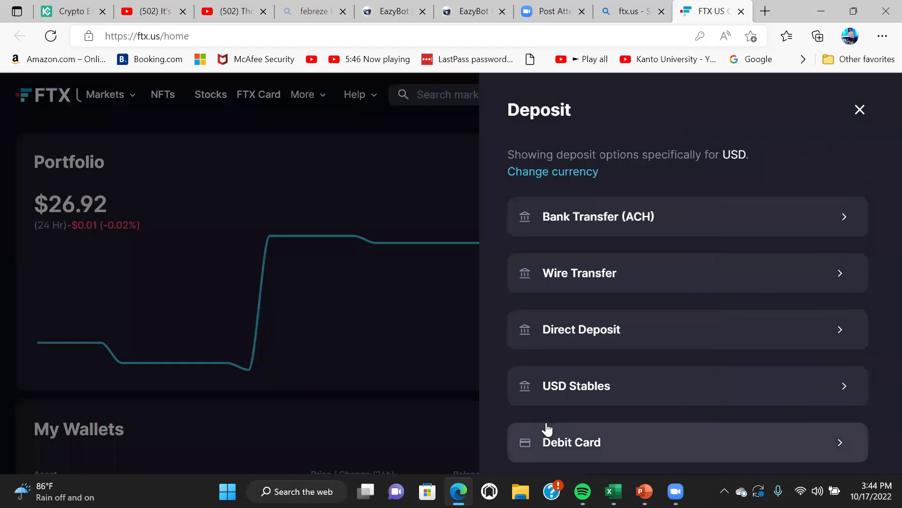
scroll(547, 428, "down", 2)
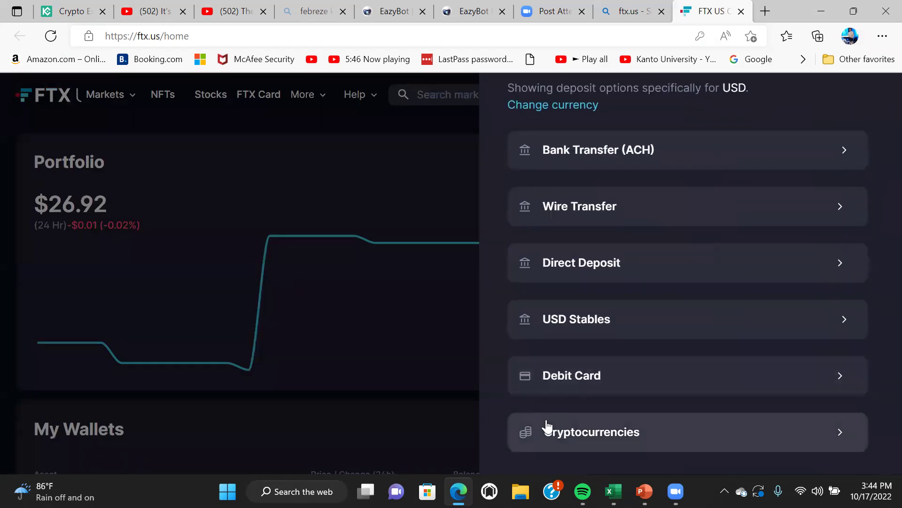
scroll(546, 426, "up", 2)
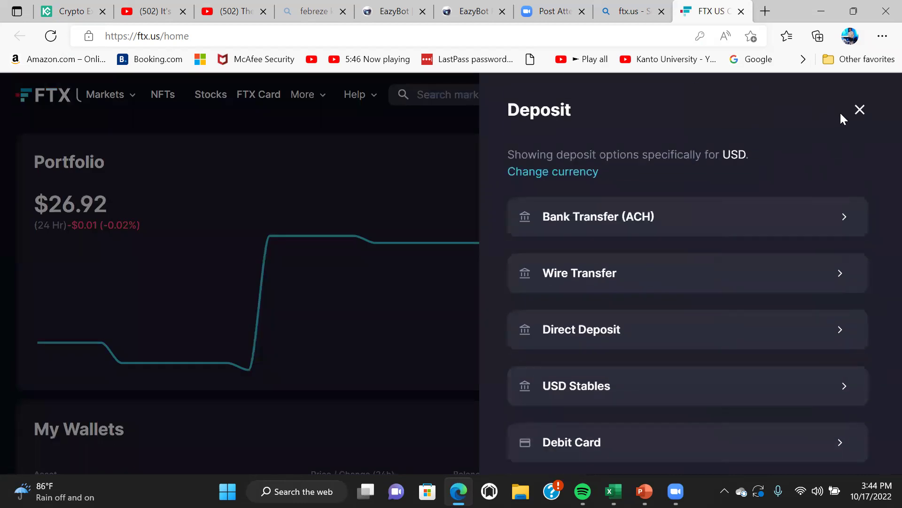
left_click(859, 111)
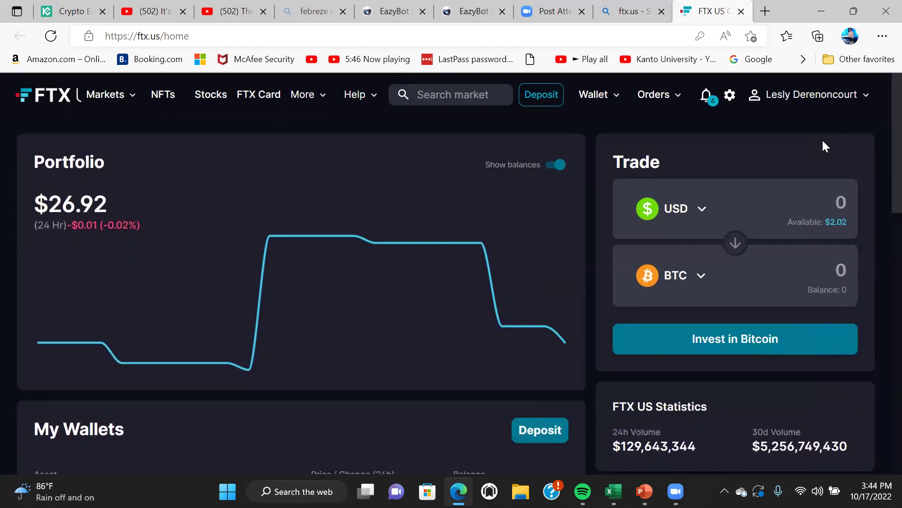
Open notifications to see the unread TRX and USDT deposit alerts from 10/15/2022.
left_click(706, 96)
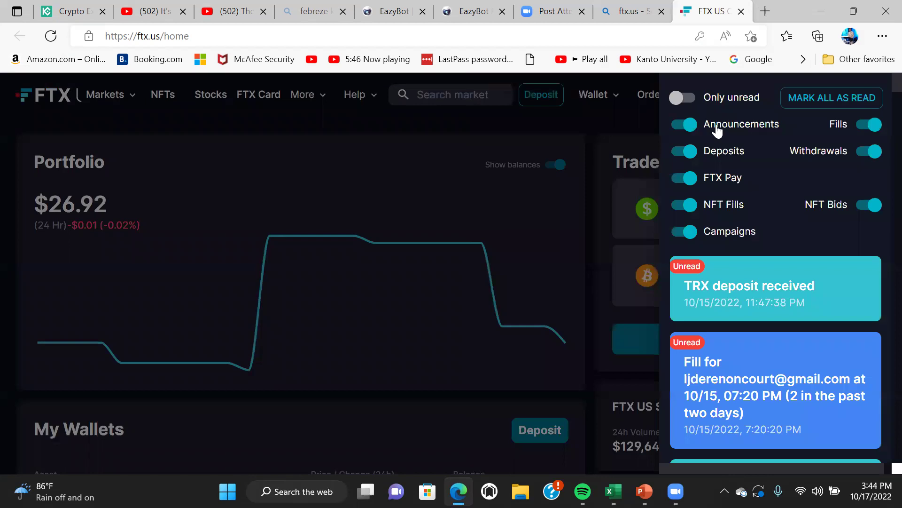
scroll(824, 317, "down", 2)
scroll(825, 317, "down", 1)
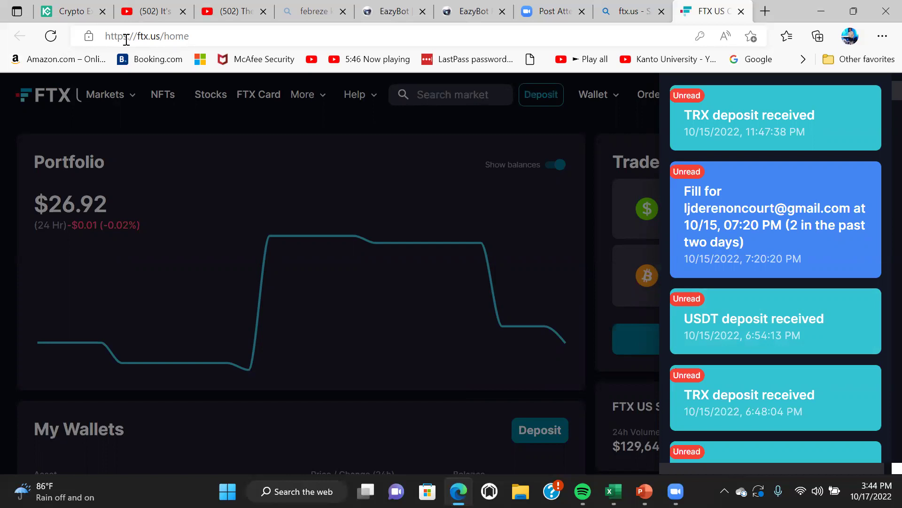
Return to KuCoin Main Account's withdrawals: 49.00 USDT on 2022/10/15 and 374.00 on 2022/10/11.
left_click(85, 19)
mouse_move(122, 101)
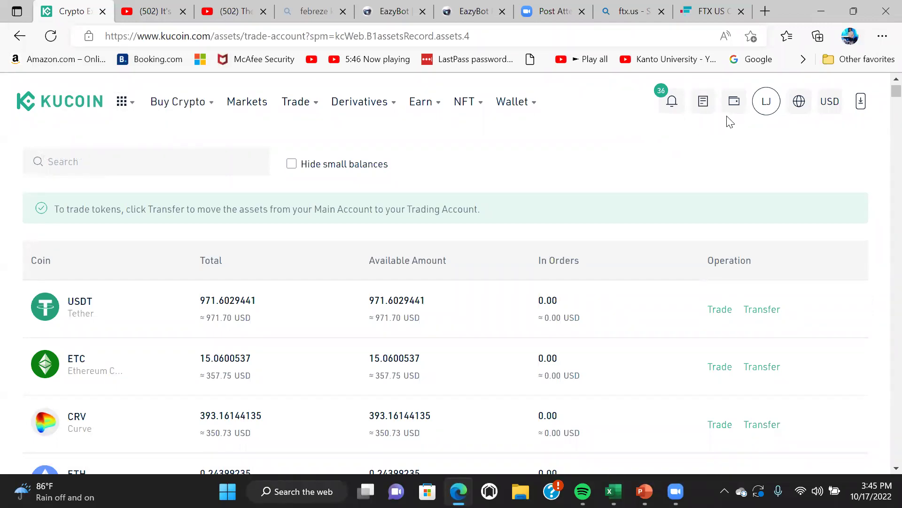
mouse_move(735, 104)
left_click(707, 220)
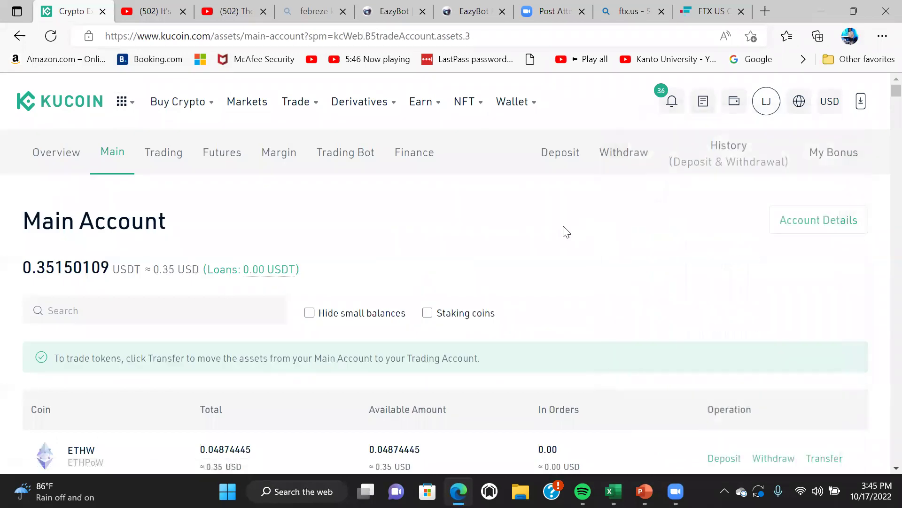
left_click(718, 160)
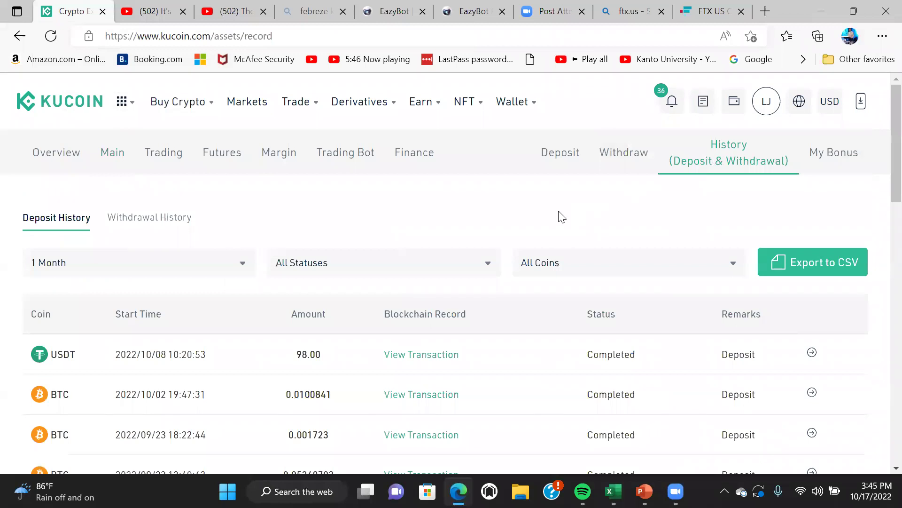
left_click(167, 223)
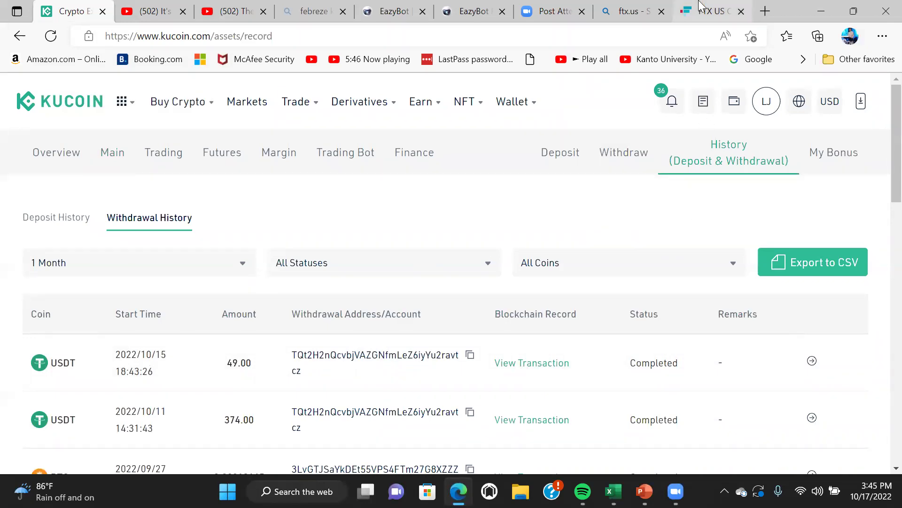
mouse_move(701, 7)
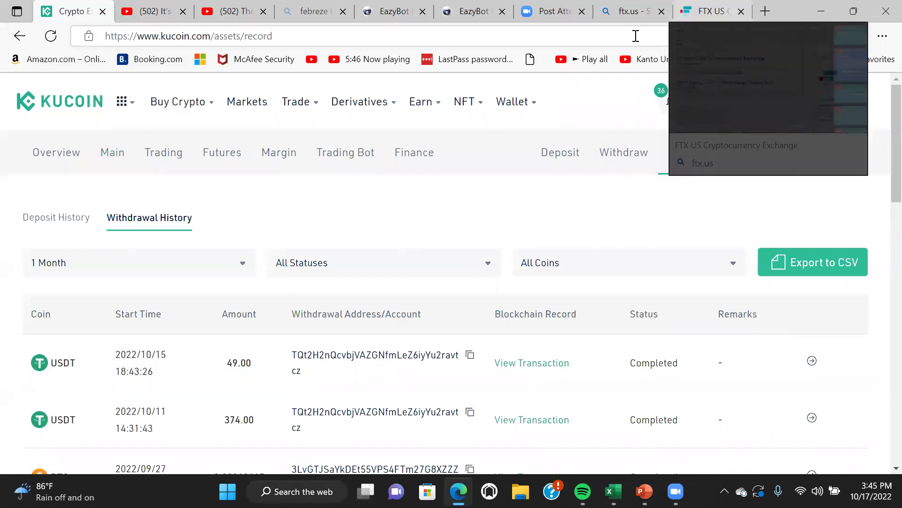
Bring up the FTX US Card page showing Preferred currency: None above Transactions.
left_click(699, 10)
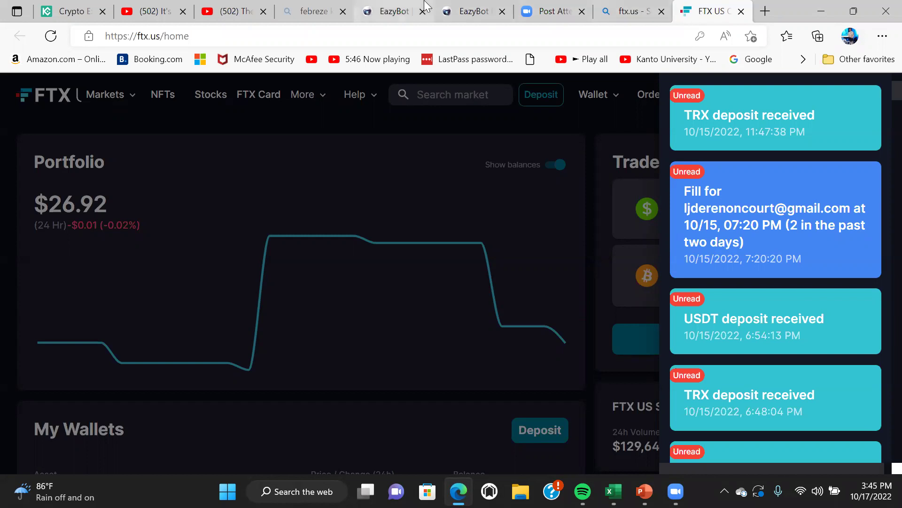
left_click(258, 100)
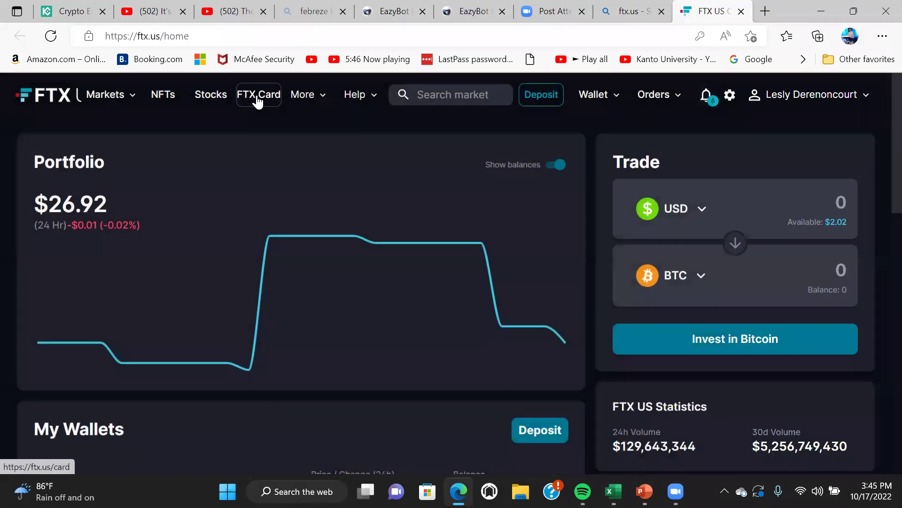
left_click(258, 99)
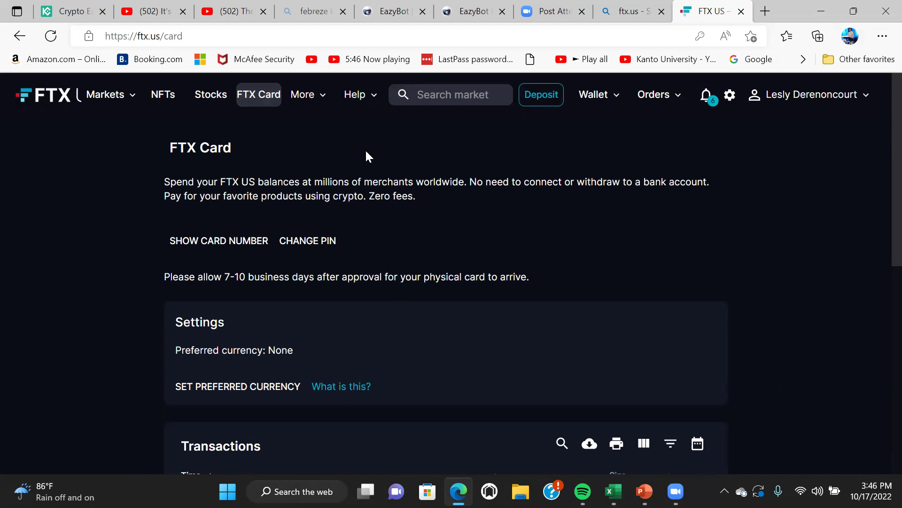
Return to EazyBot's Bots list showing MATIC/USDT at +34.73 and CRV/USDT at +27.82.
left_click(382, 6)
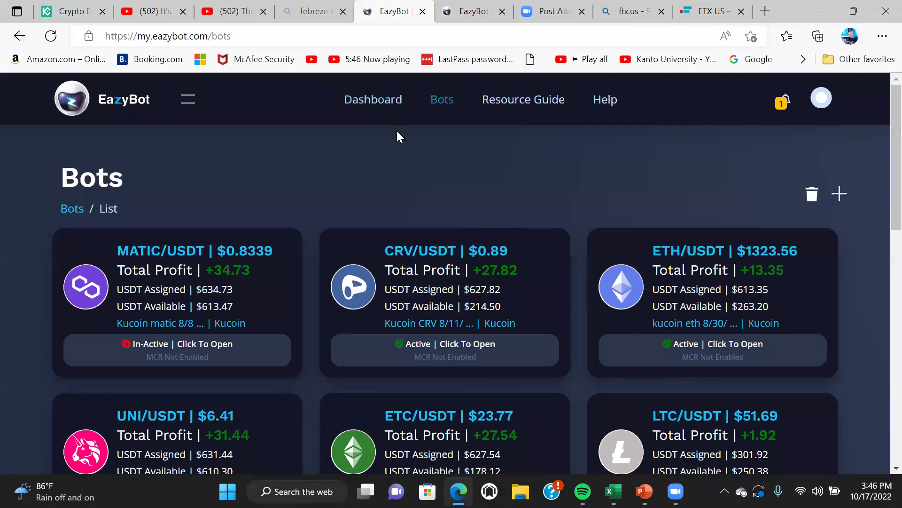